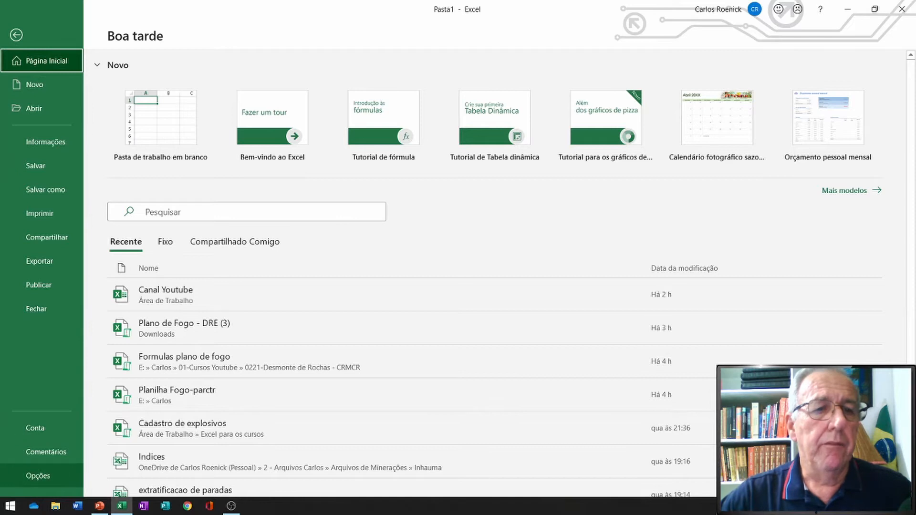
Step: Make sure Desenvolvedor is enabled among the main tabs in the ribbon customization options
{"action": "left_click", "coordinate": [39, 476]}
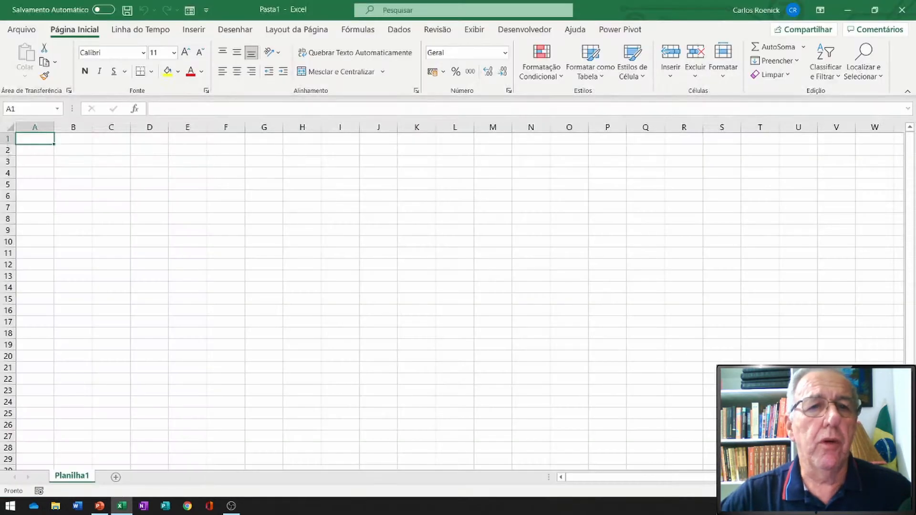
{"action": "left_click", "coordinate": [234, 207]}
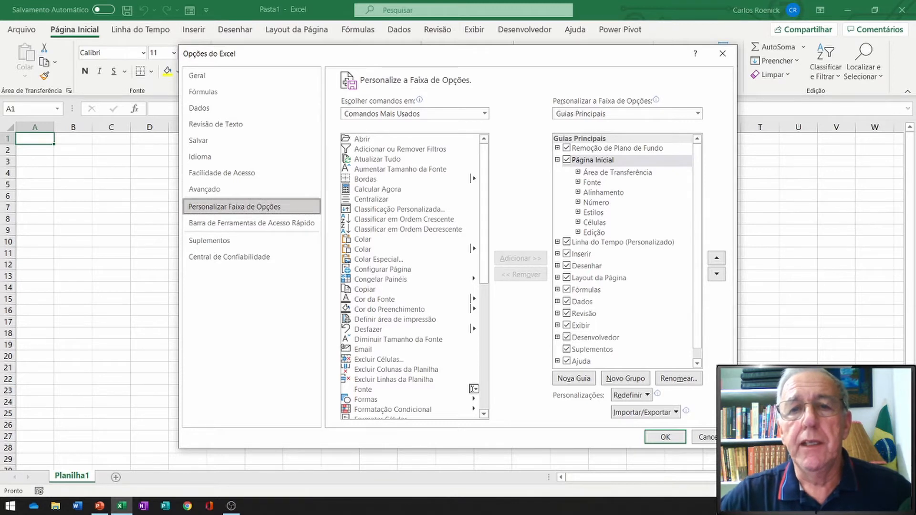
{"action": "scroll", "coordinate": [623, 249], "scroll_direction": "down", "scroll_amount": 1}
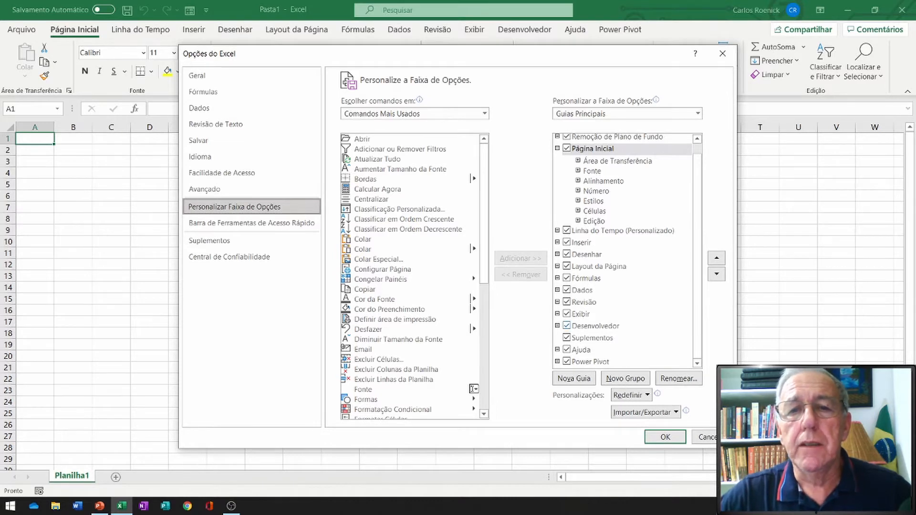
{"action": "left_click", "coordinate": [566, 326]}
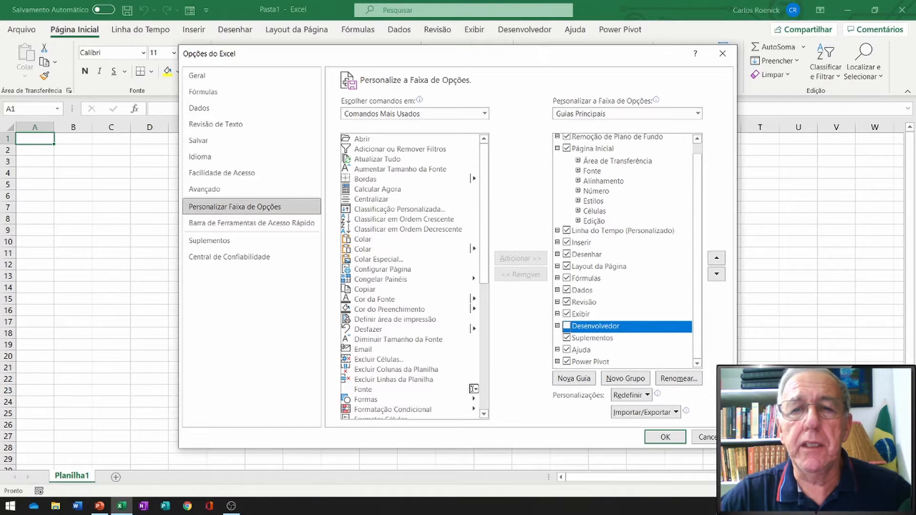
{"action": "left_click", "coordinate": [567, 325]}
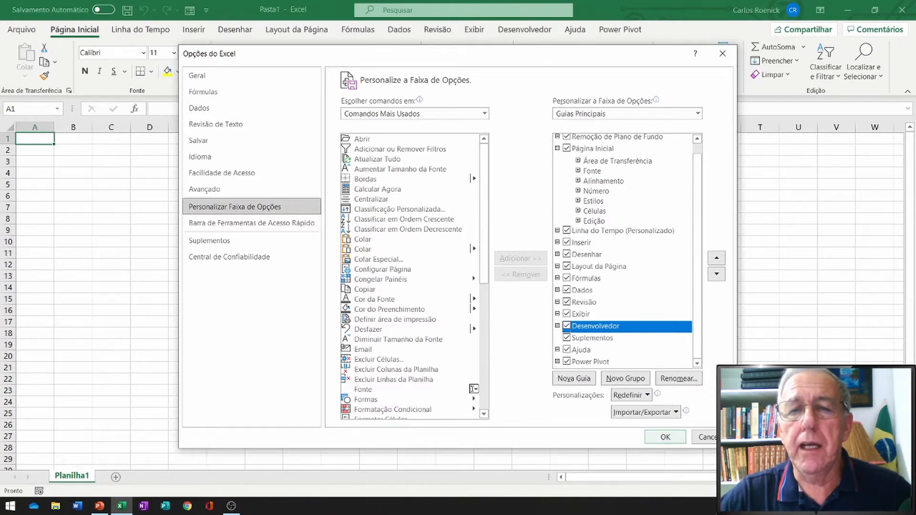
{"action": "key", "text": "Return"}
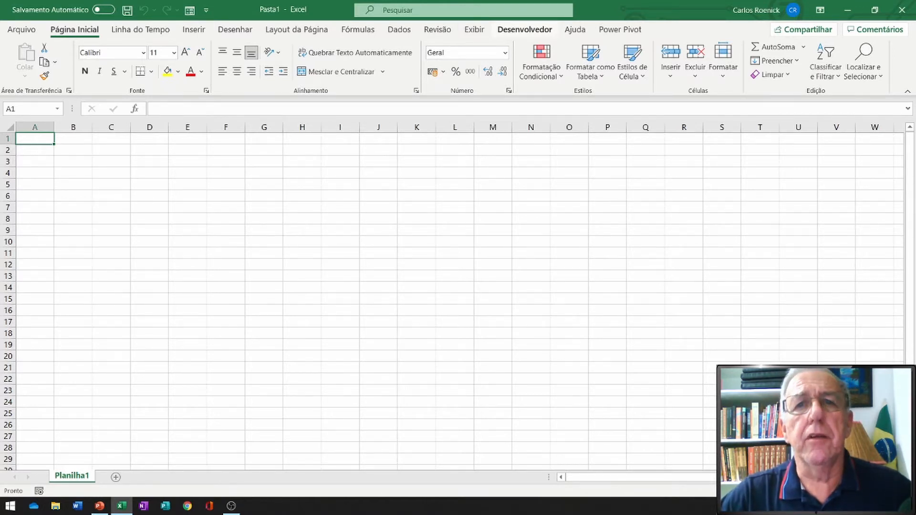
Step: View the form controls and ActiveX controls that the Desenvolvedor tools offer for insertion
{"action": "left_click", "coordinate": [525, 29]}
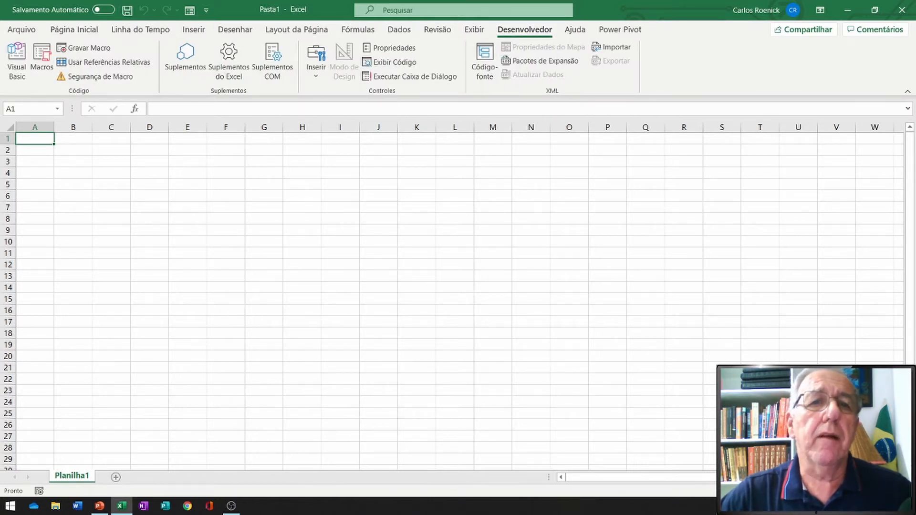
{"action": "left_click", "coordinate": [315, 62]}
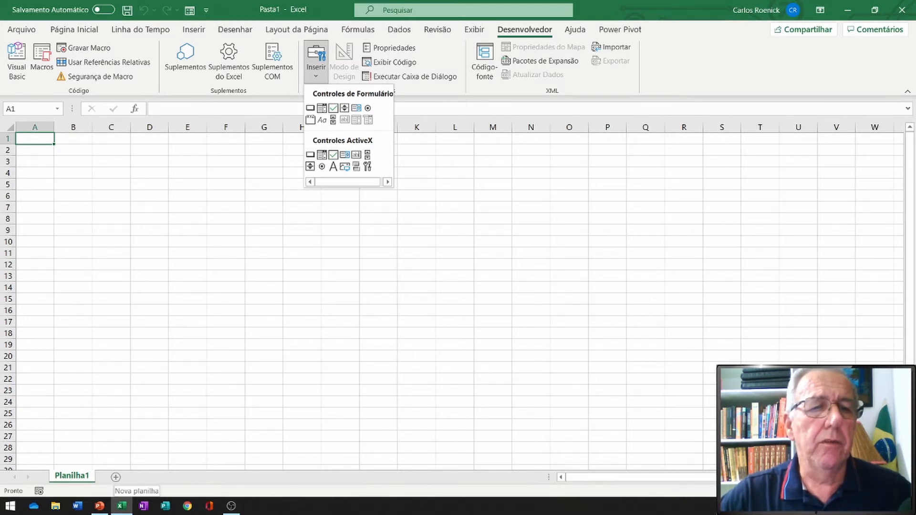
{"action": "left_click", "coordinate": [115, 477]}
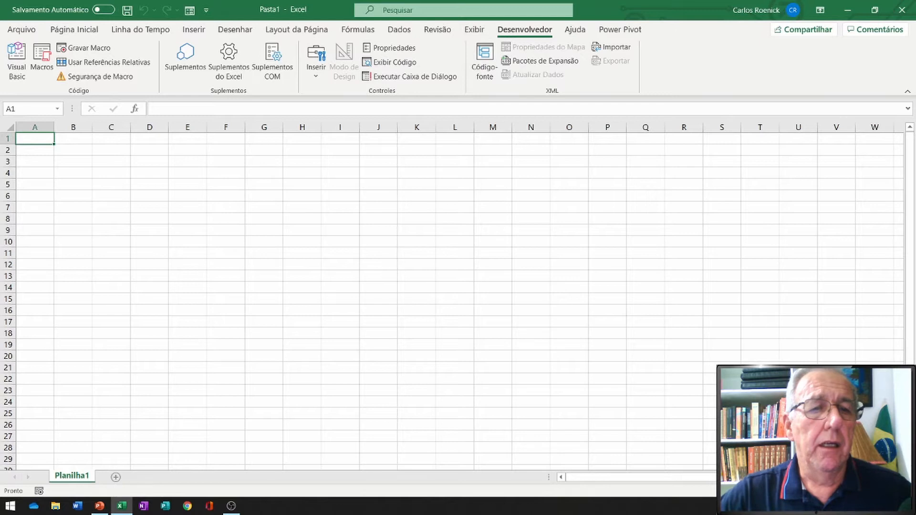
Step: Add four new blank worksheets to the workbook after Planilha1
{"action": "left_click", "coordinate": [115, 477]}
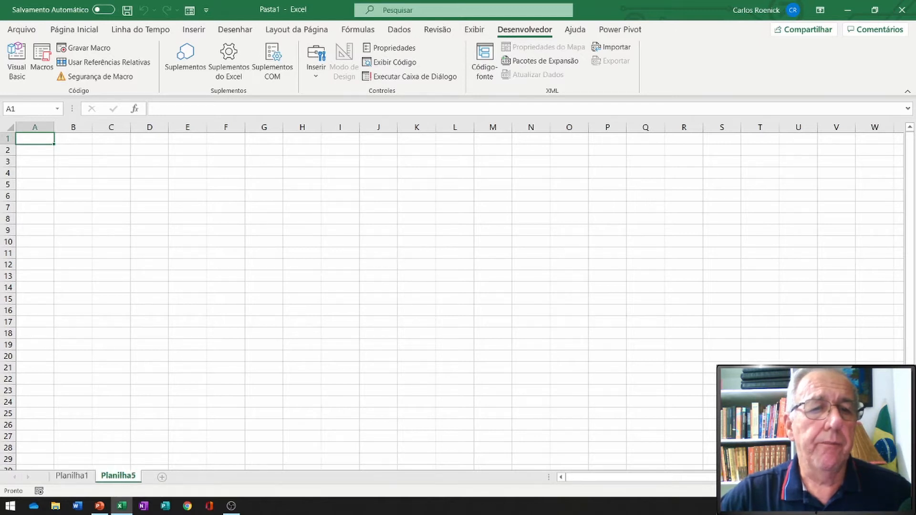
{"action": "left_click", "coordinate": [161, 477]}
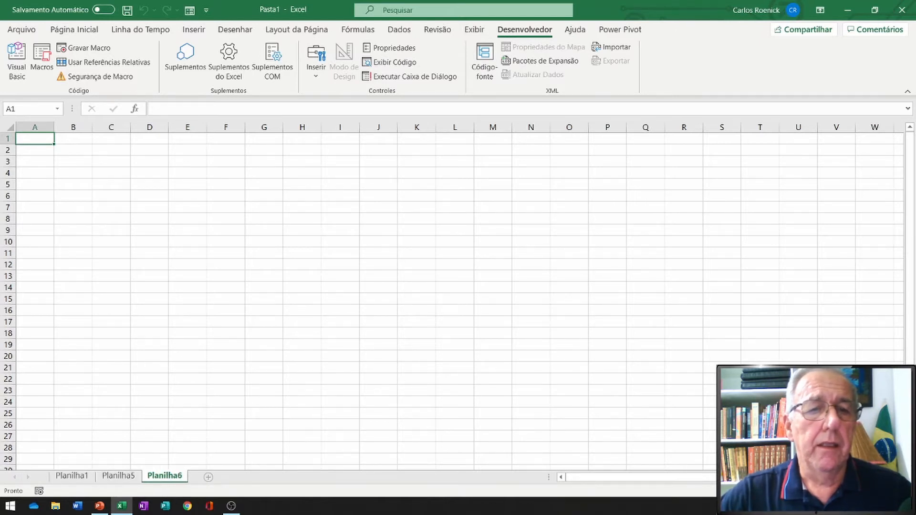
{"action": "left_click", "coordinate": [208, 477]}
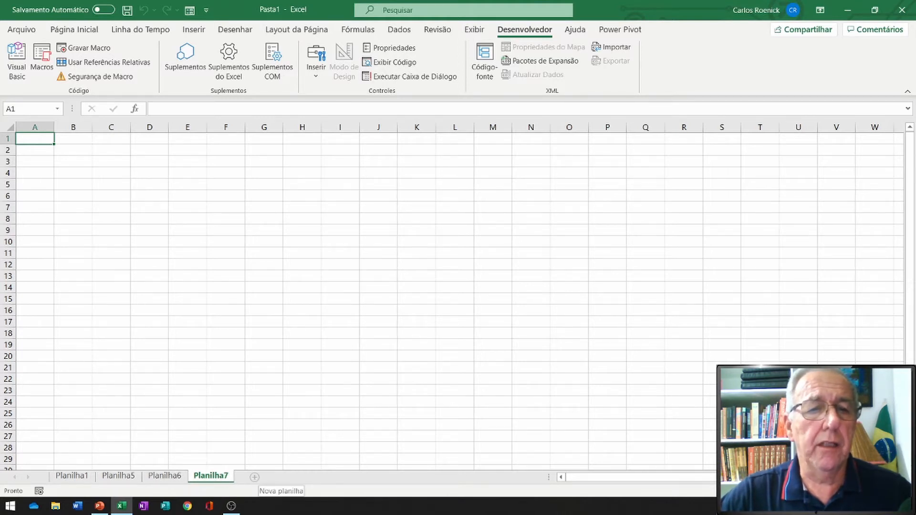
{"action": "left_click", "coordinate": [254, 477]}
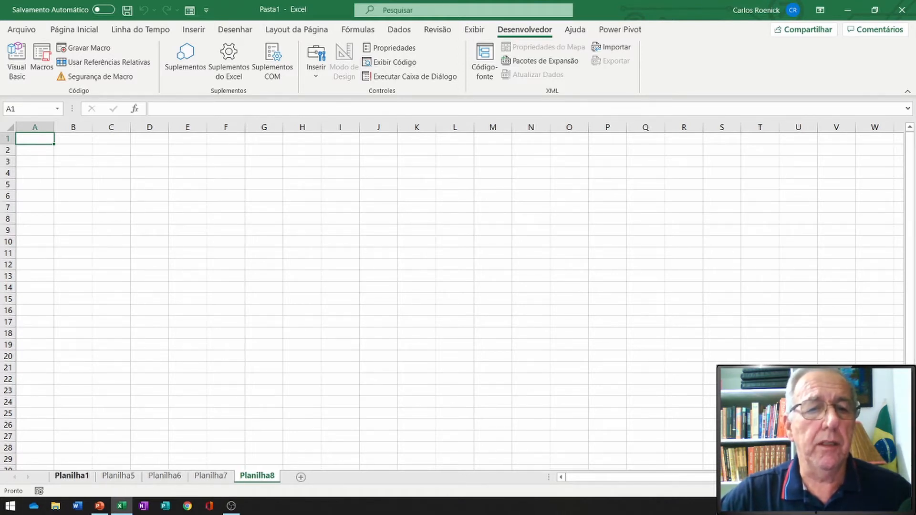
Step: Rename the first worksheet, Planilha1, as Inicio
{"action": "left_click", "coordinate": [71, 476]}
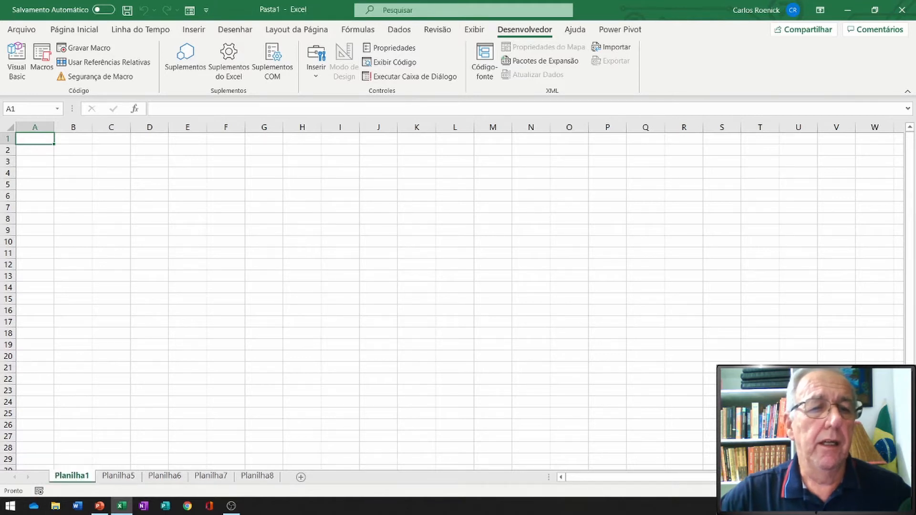
{"action": "right_click", "coordinate": [76, 476]}
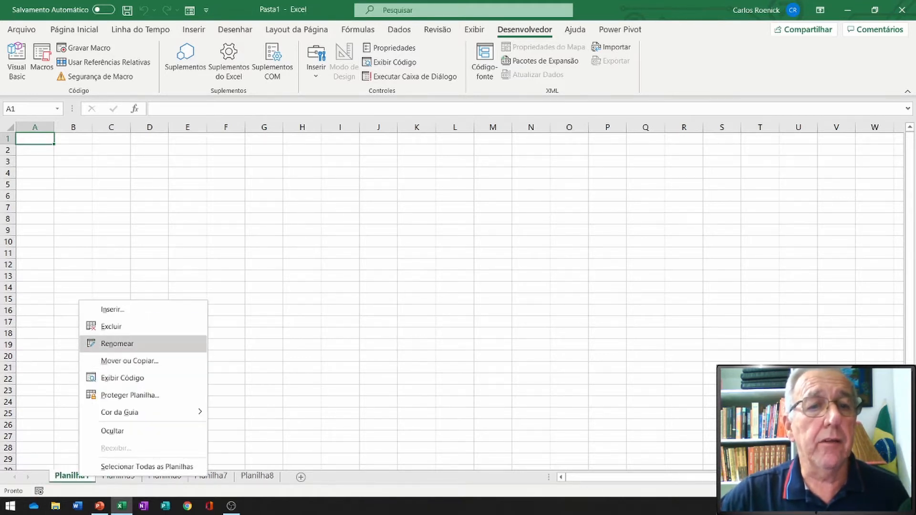
{"action": "left_click", "coordinate": [117, 344]}
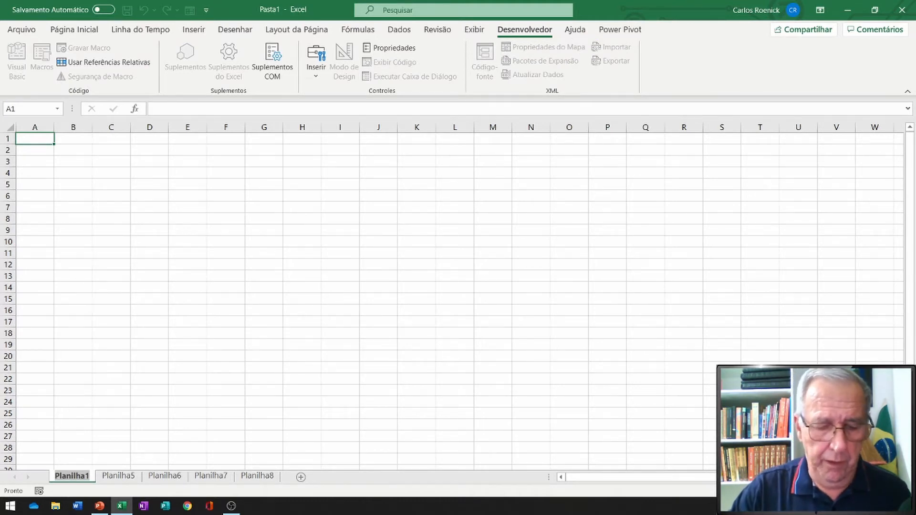
{"action": "type", "text": "i"}
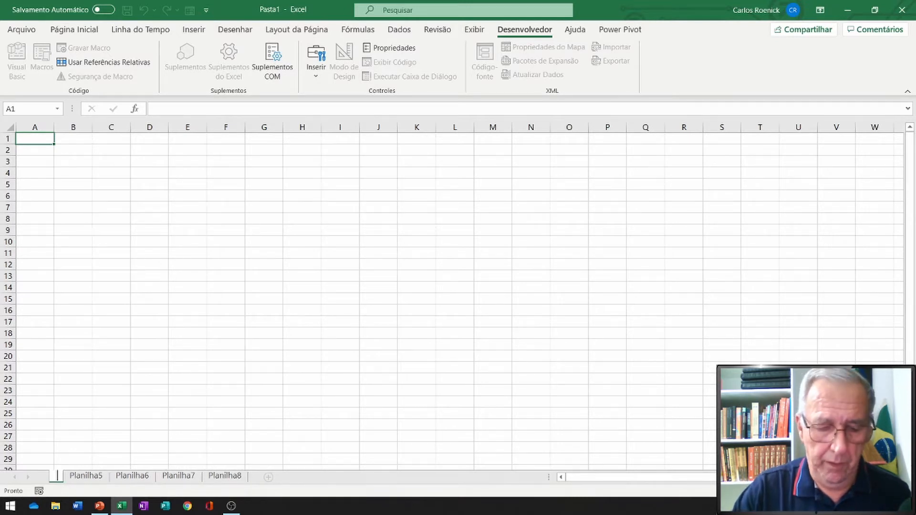
{"action": "type", "text": "nicio"}
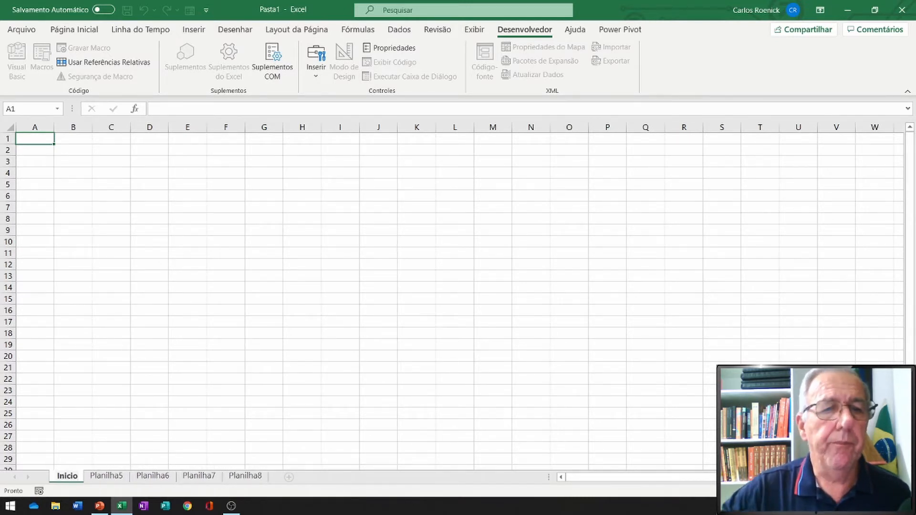
Step: Rename the second worksheet, Planilha5, as Entradas
{"action": "right_click", "coordinate": [113, 476]}
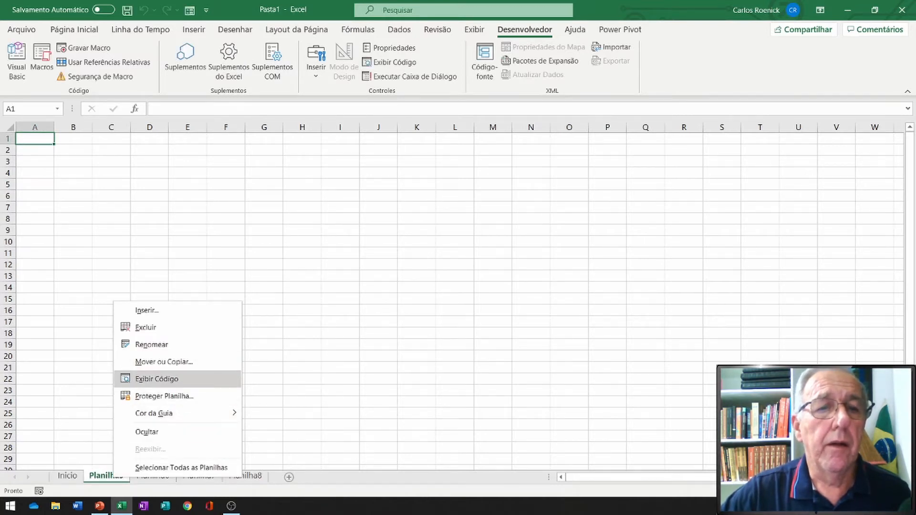
{"action": "left_click", "coordinate": [151, 345]}
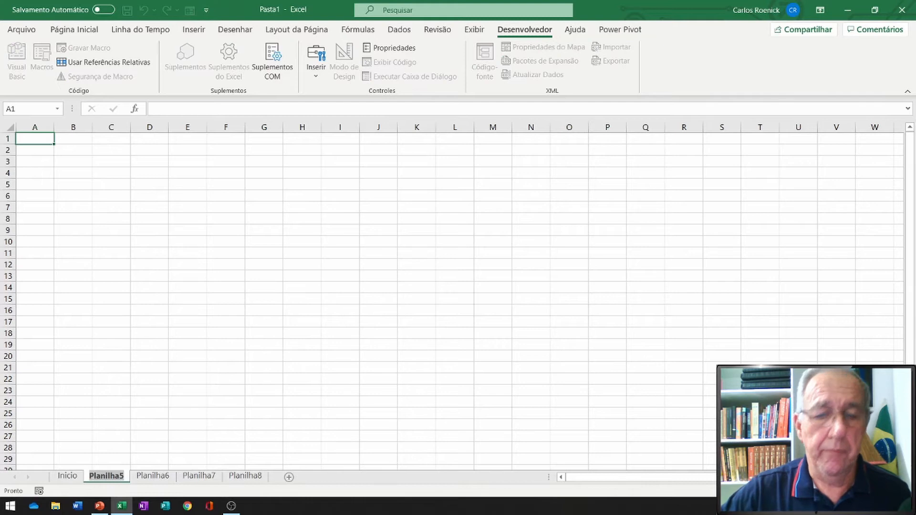
{"action": "type", "text": "Entr"}
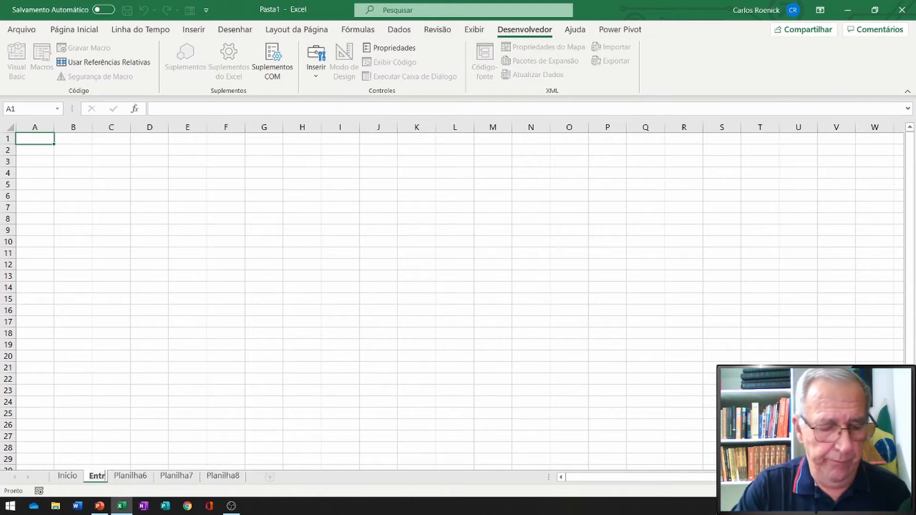
{"action": "type", "text": "adas"}
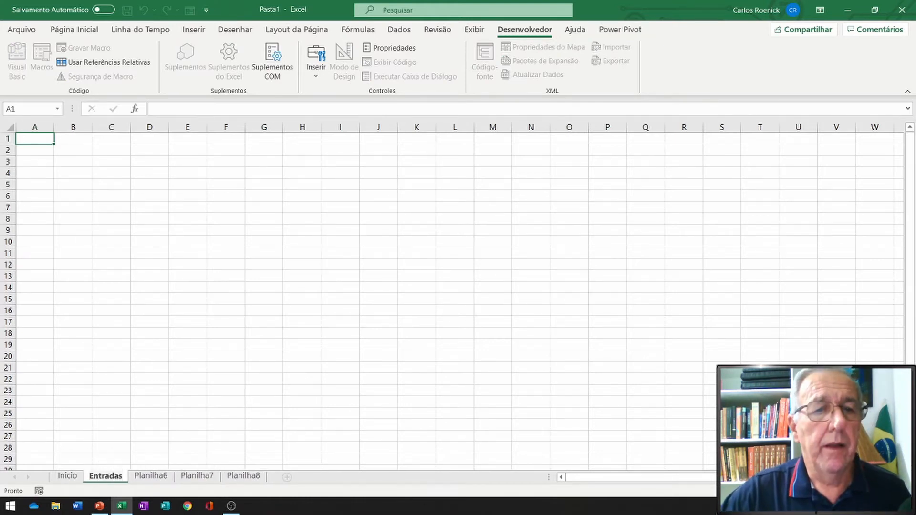
Step: Rename the third worksheet, Planilha6, as Cálculos, with the accent on the first a
{"action": "right_click", "coordinate": [150, 475]}
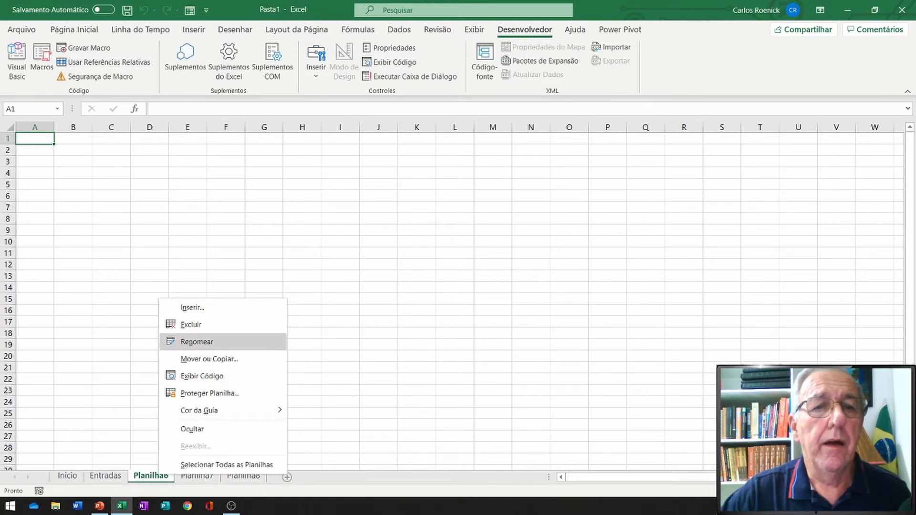
{"action": "left_click", "coordinate": [197, 341]}
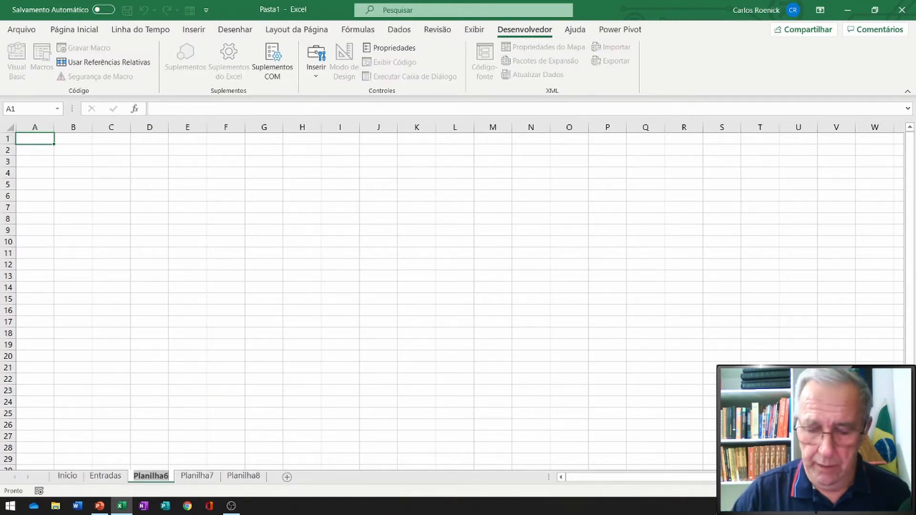
{"action": "type", "text": "Cal"}
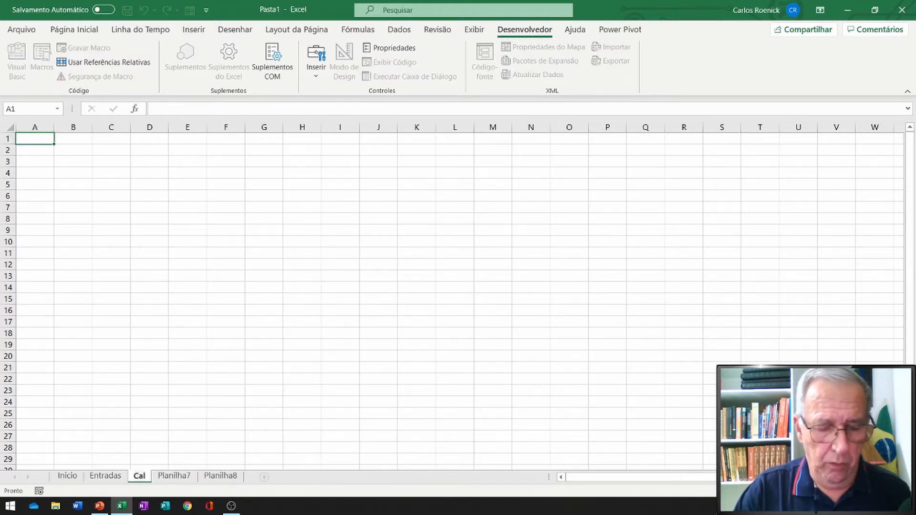
{"action": "type", "text": "culos"}
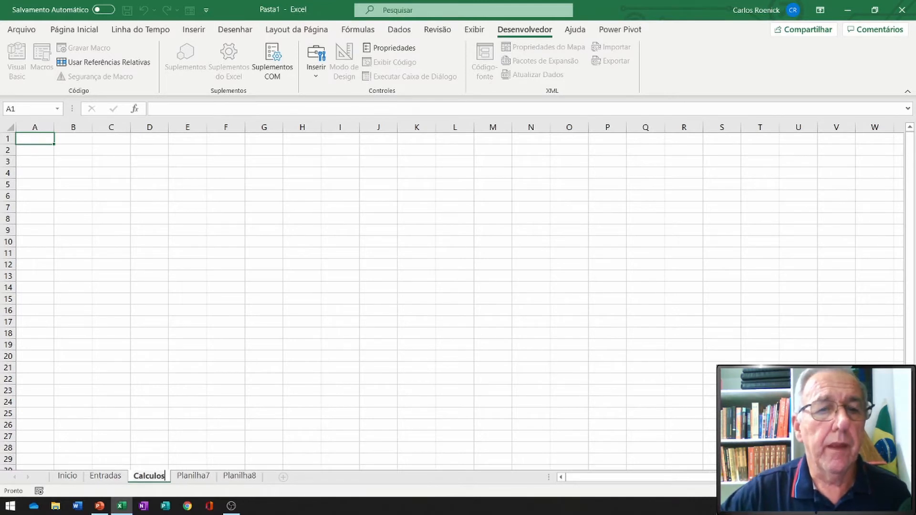
{"action": "left_click_drag", "start_coordinate": [139, 476], "coordinate": [143, 476]}
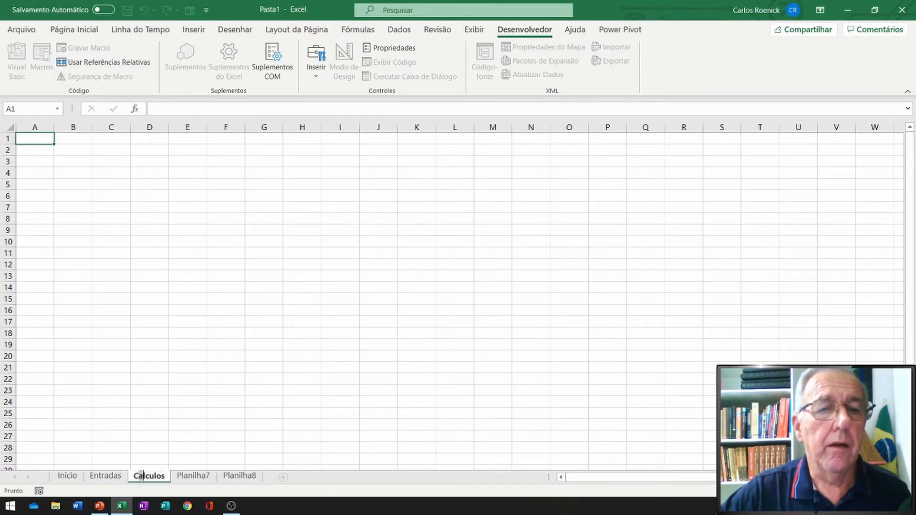
{"action": "type", "text": "á"}
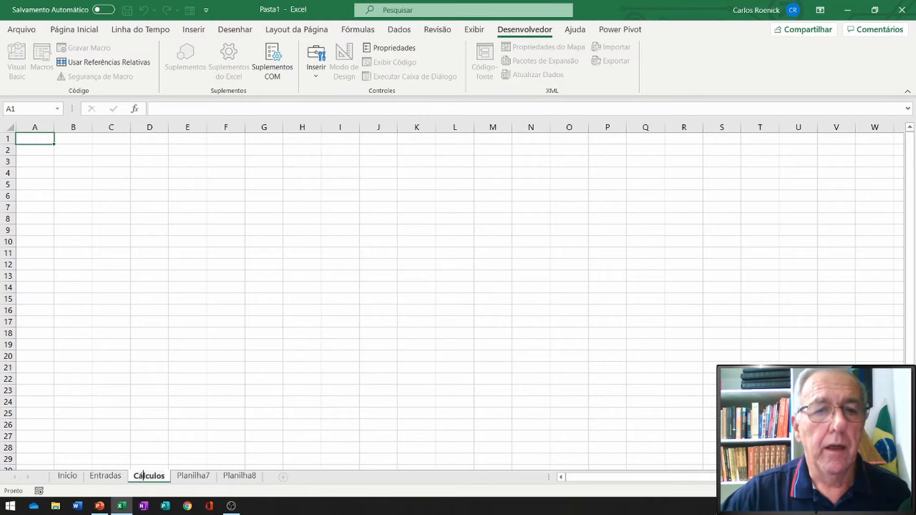
{"action": "key", "text": "Return"}
Step: Rename the fourth worksheet, Planilha7, as Relatório
{"action": "left_click", "coordinate": [193, 476]}
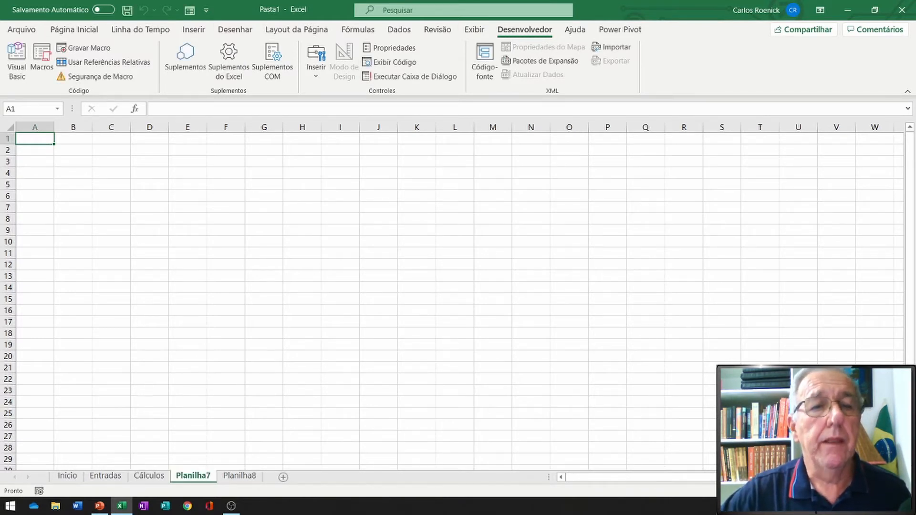
{"action": "right_click", "coordinate": [193, 475]}
{"action": "key", "text": "Escape"}
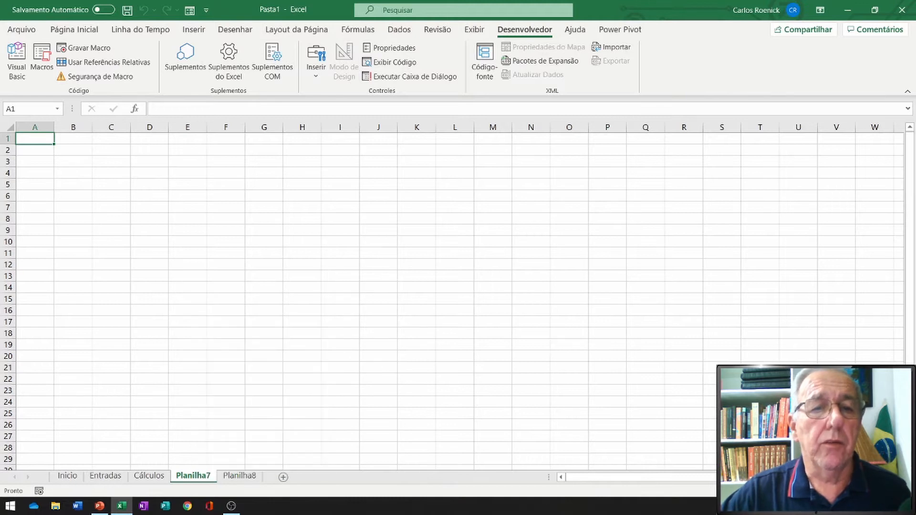
{"action": "double_click", "coordinate": [193, 475]}
{"action": "type", "text": "R"}
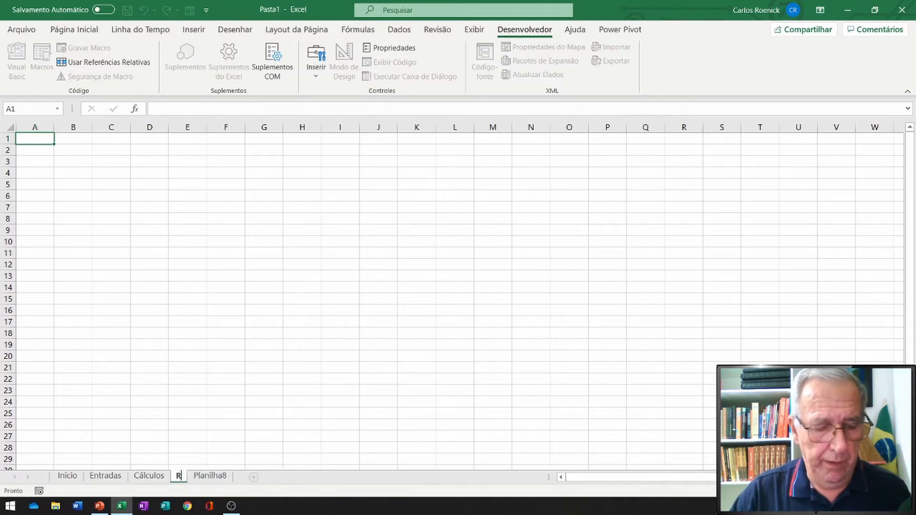
{"action": "type", "text": "elatório"}
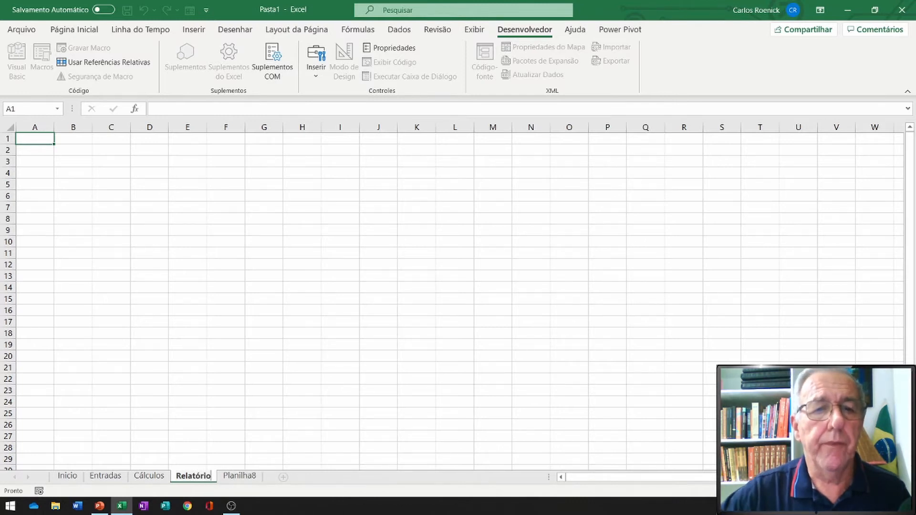
Step: Rename the fifth worksheet, Planilha8, as Formulas
{"action": "right_click", "coordinate": [239, 475]}
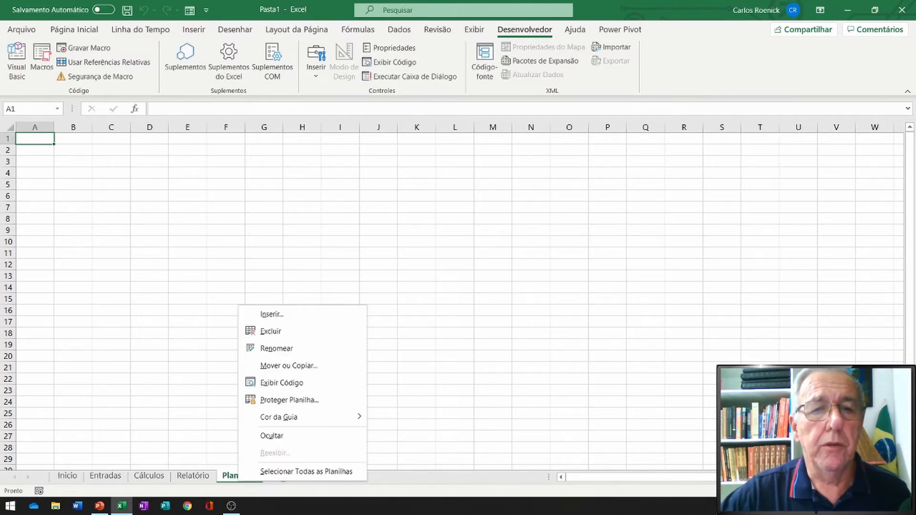
{"action": "key", "text": "Return"}
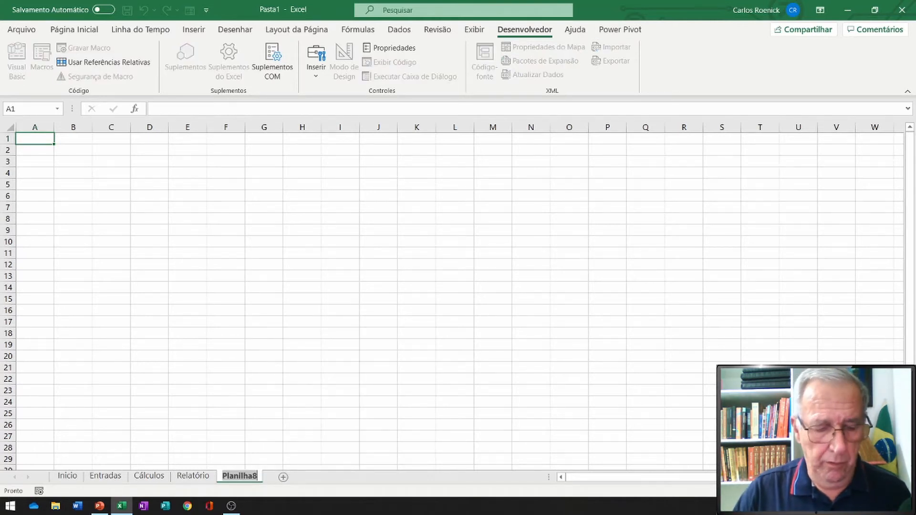
{"action": "type", "text": "Form"}
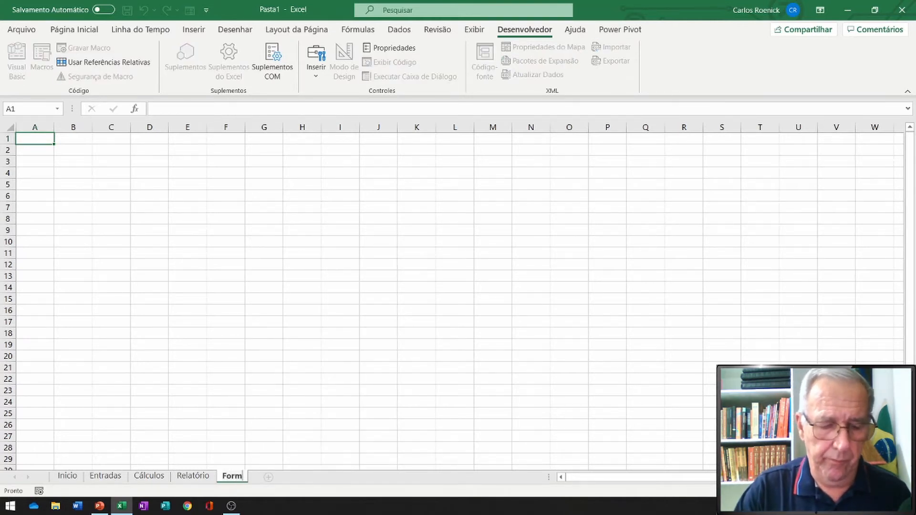
{"action": "type", "text": "ulas"}
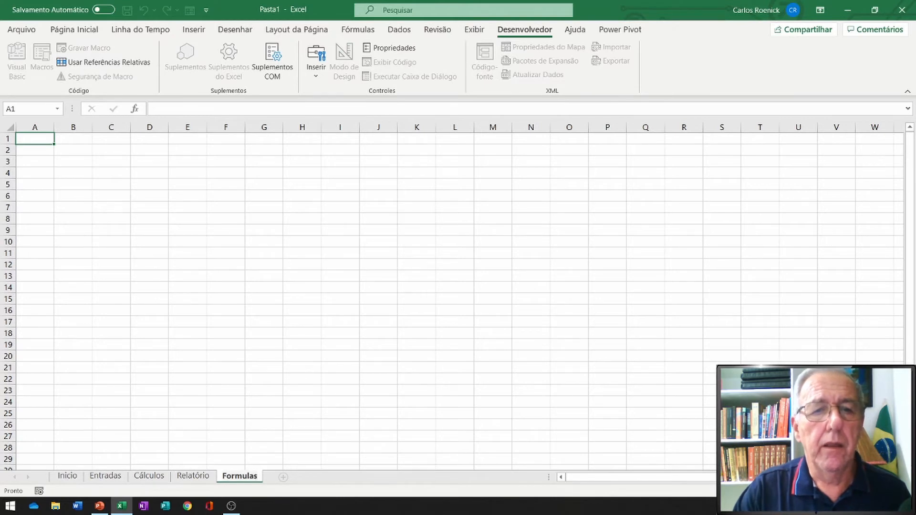
{"action": "key", "text": "Return"}
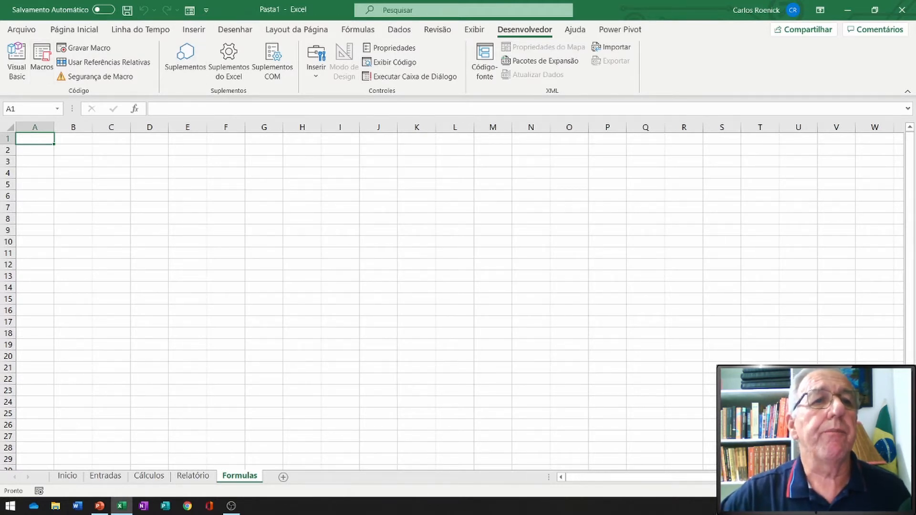
Step: Save the workbook to the desktop folder (Área de Trabalho) as Aula 12 DRE, in the Pasta de Trabalho do Excel format
{"action": "left_click", "coordinate": [22, 29]}
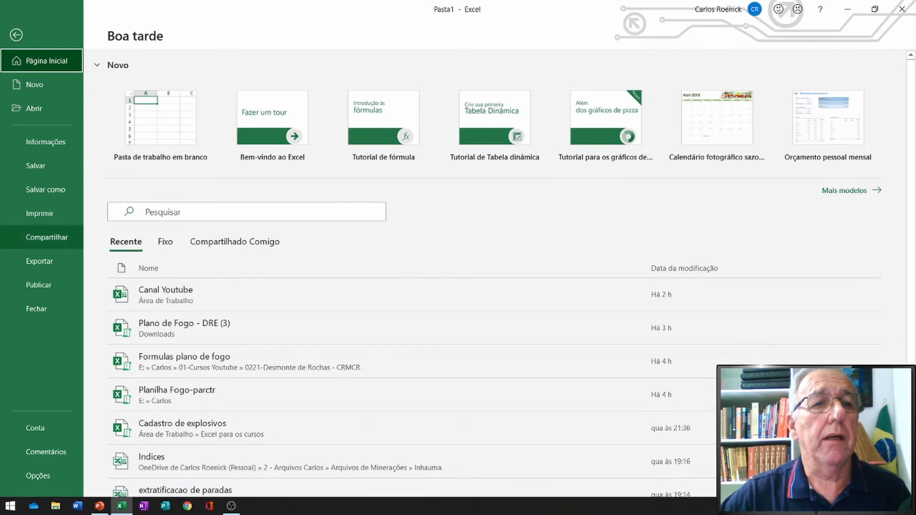
{"action": "left_click", "coordinate": [45, 189]}
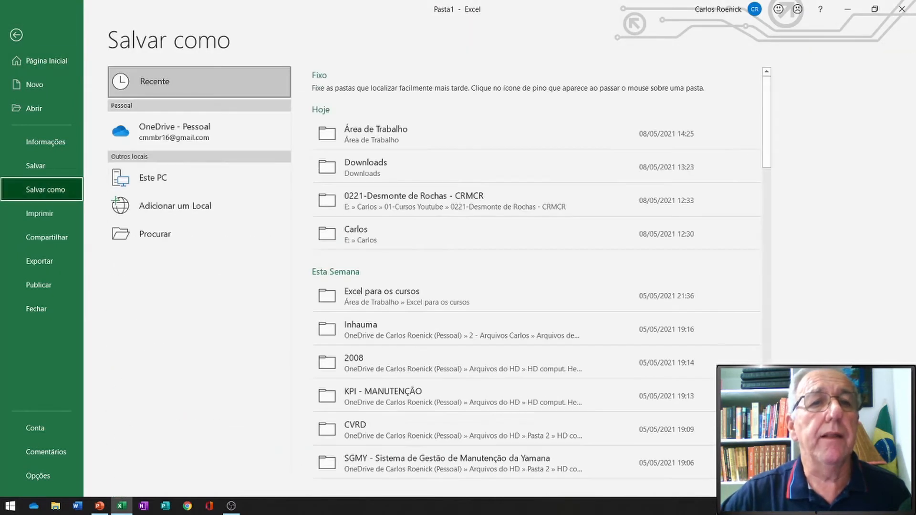
{"action": "left_click", "coordinate": [156, 234]}
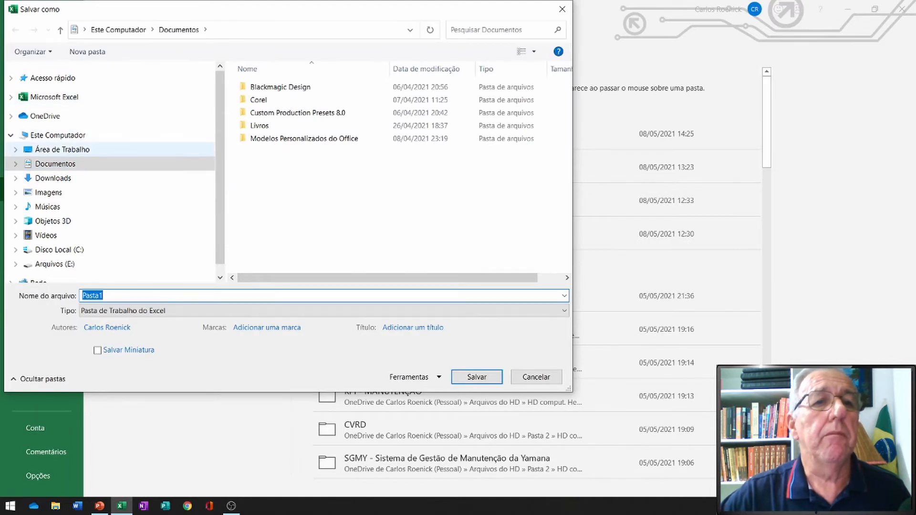
{"action": "left_click", "coordinate": [62, 150]}
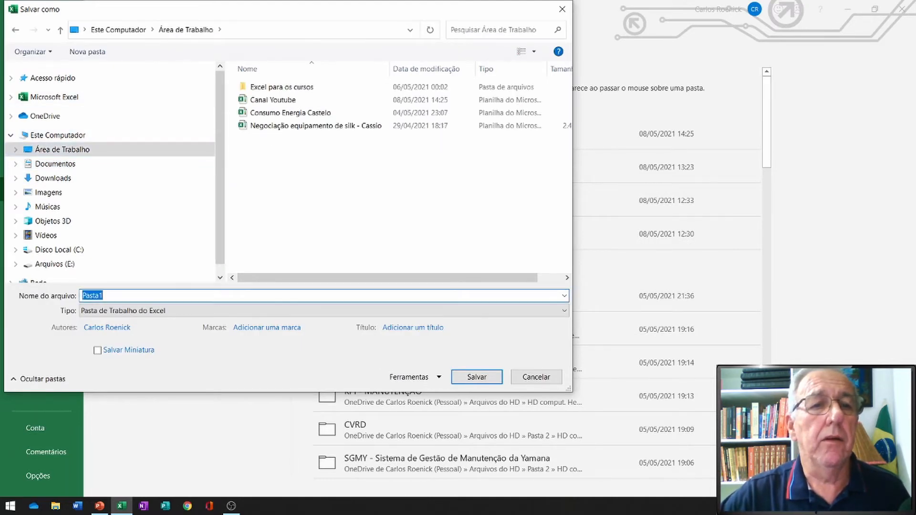
{"action": "type", "text": "A"}
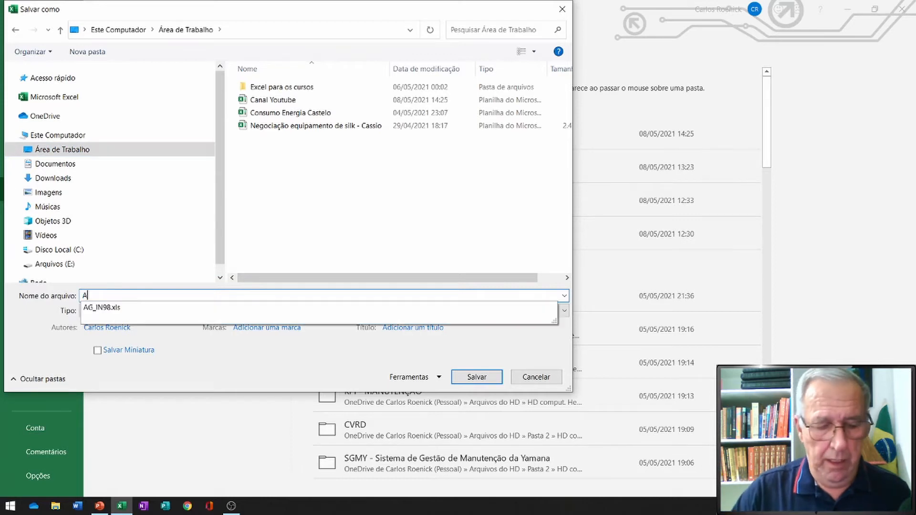
{"action": "type", "text": "ula 12 "}
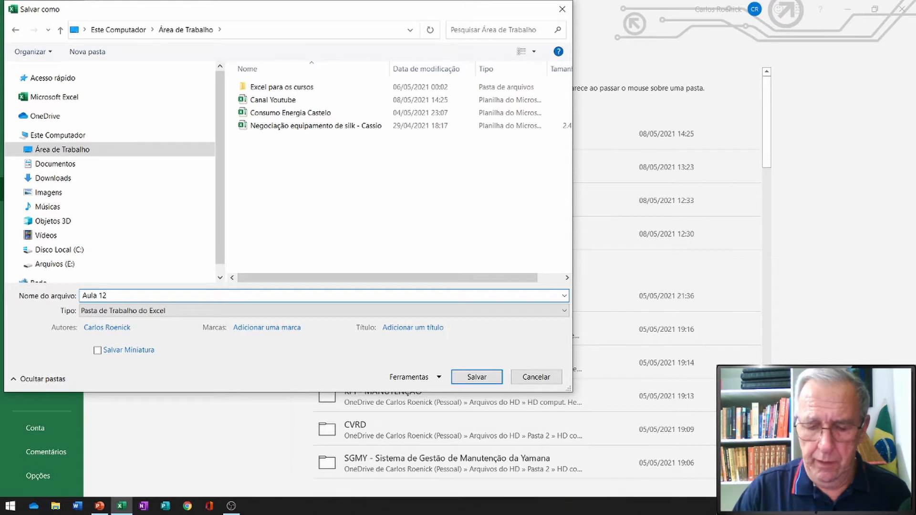
{"action": "type", "text": "DRE"}
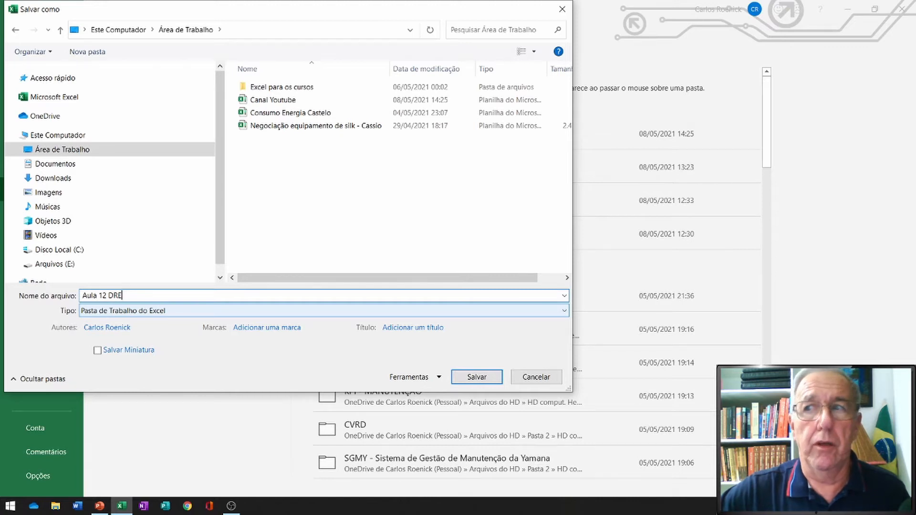
{"action": "left_click", "coordinate": [324, 311]}
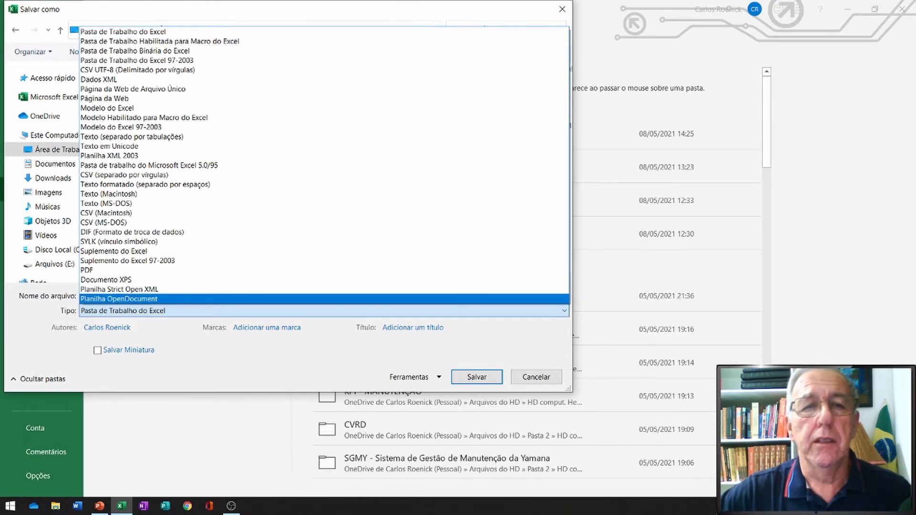
{"action": "key", "text": "Escape"}
{"action": "key", "text": "Return"}
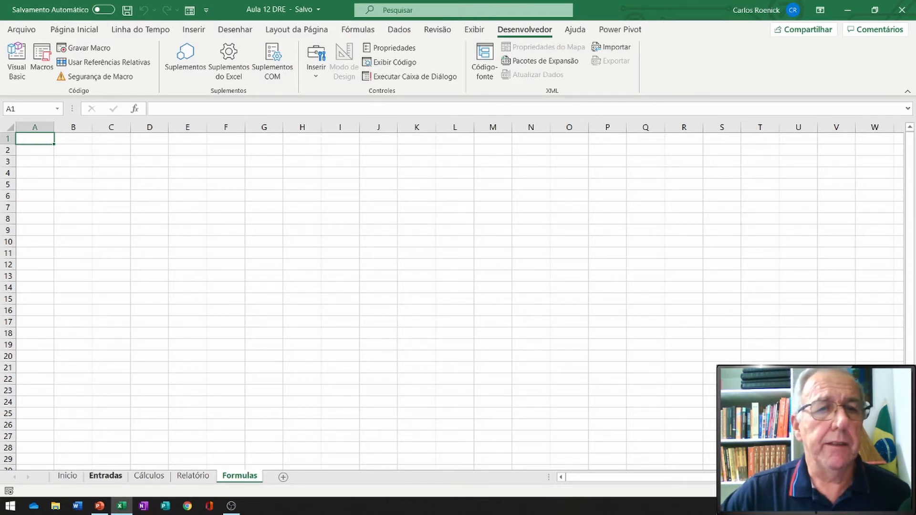
Step: On the Entradas sheet, enter the labels Tipo de Rocha in B2 and Densidade da Rocha in B3
{"action": "left_click", "coordinate": [105, 476]}
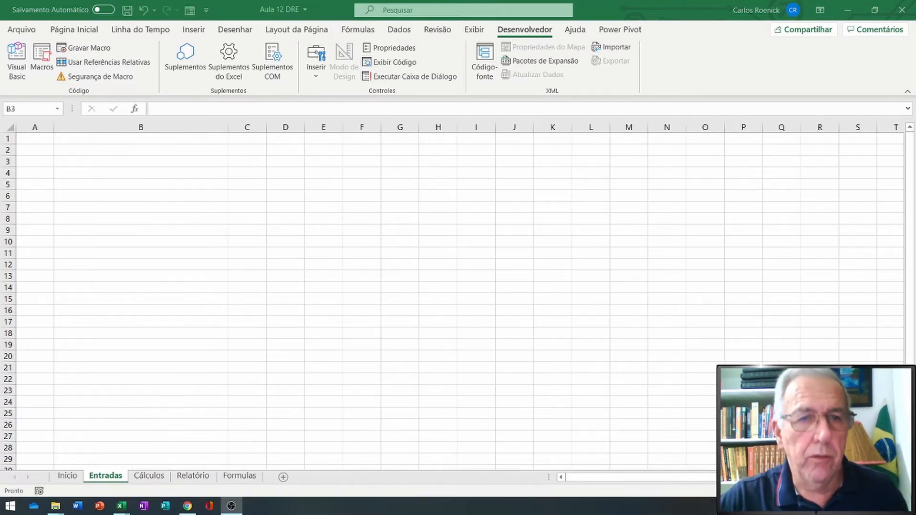
{"action": "scroll", "coordinate": [452, 295], "scroll_direction": "up", "scroll_amount": 5}
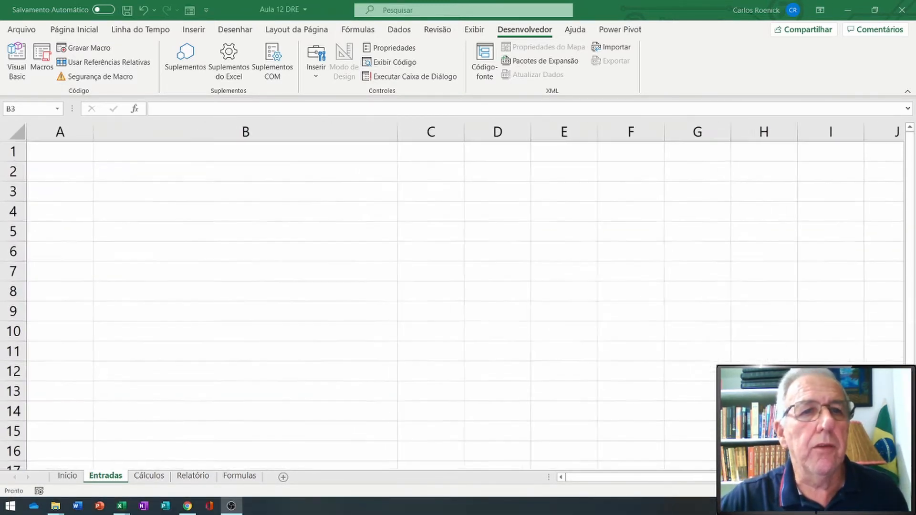
{"action": "left_click", "coordinate": [246, 191]}
{"action": "left_click", "coordinate": [246, 171]}
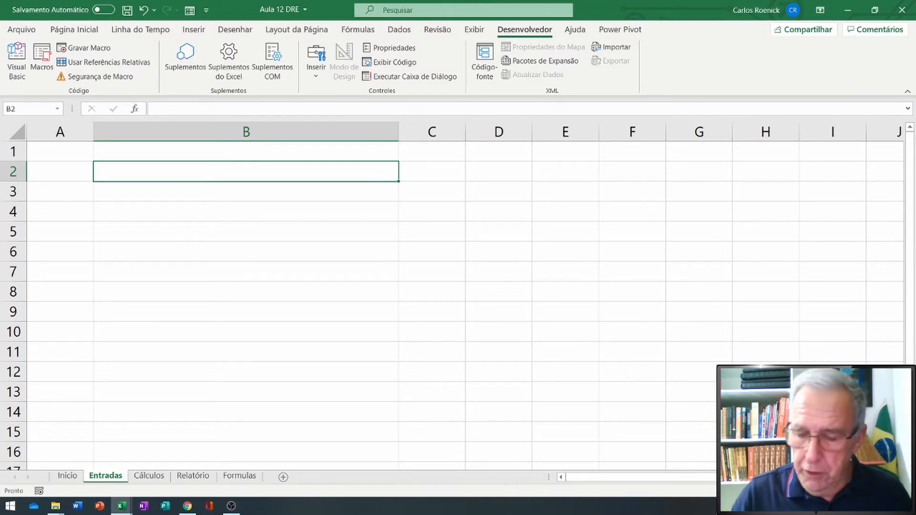
{"action": "type", "text": "Tipo de Rocha"}
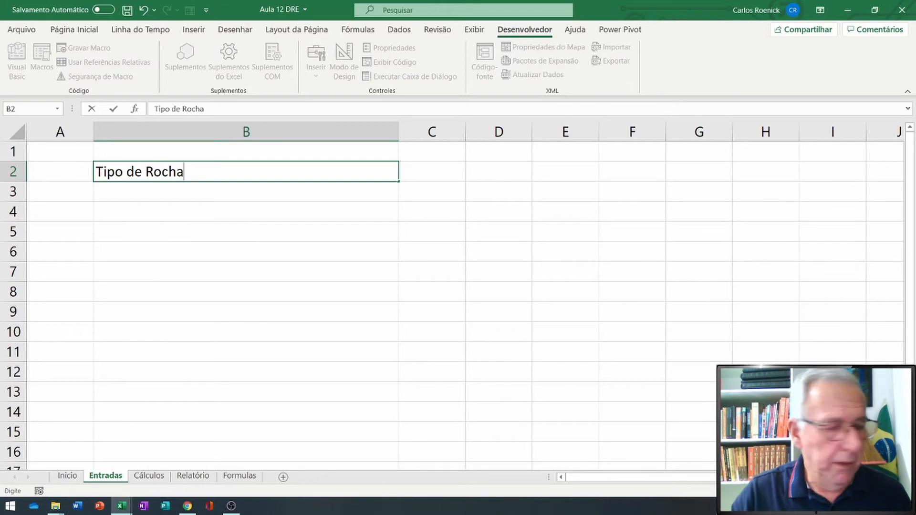
{"action": "key", "text": "Return"}
{"action": "type", "text": "Densidade da Rocha"}
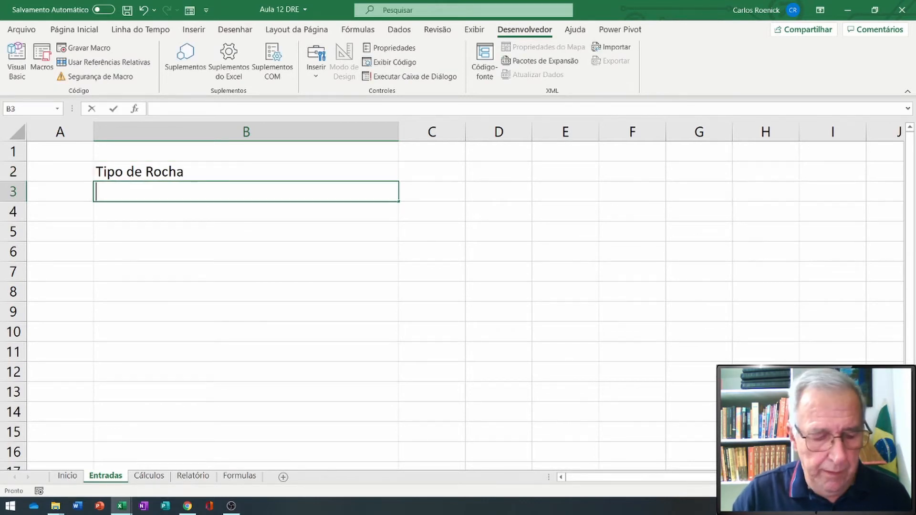
{"action": "key", "text": "Return"}
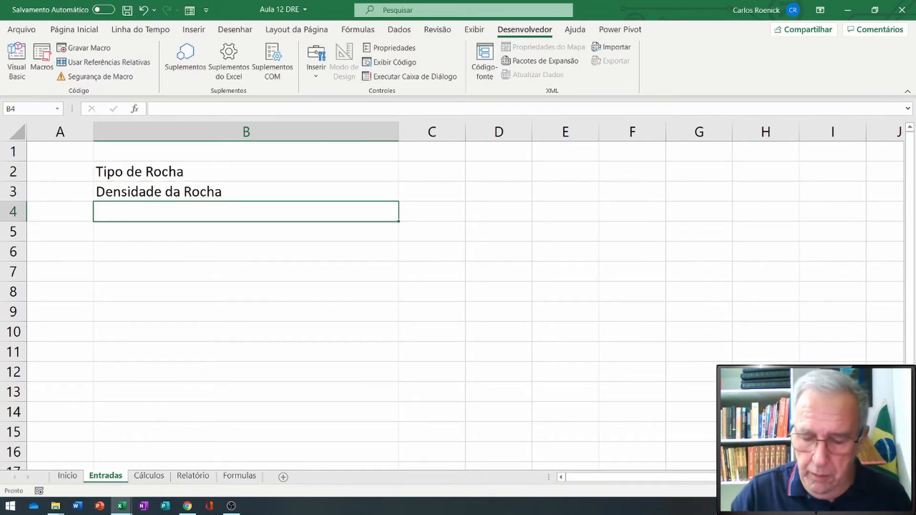
Step: Enter the labels Diâmetro do furo (pol) in B4 and Numero de Furos in B5
{"action": "type", "text": "Diâmetro do furo"}
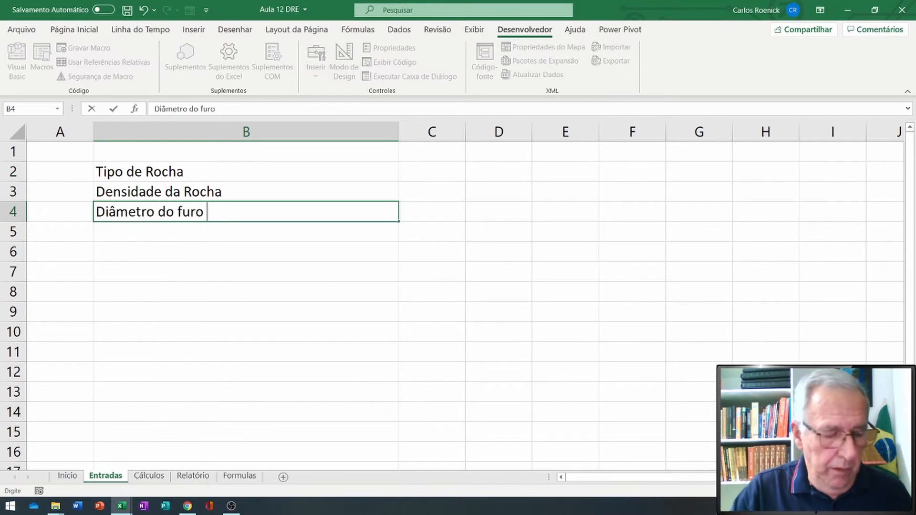
{"action": "type", "text": " (p"}
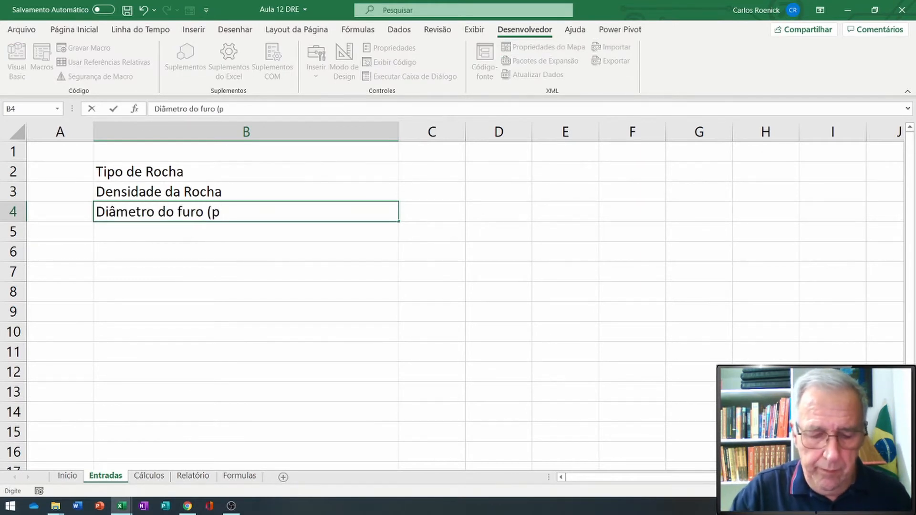
{"action": "type", "text": "ol)"}
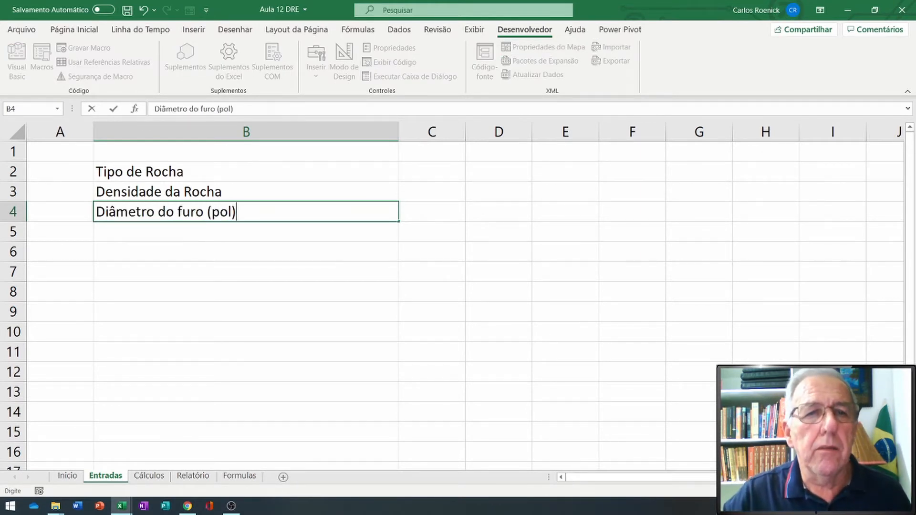
{"action": "key", "text": "Return"}
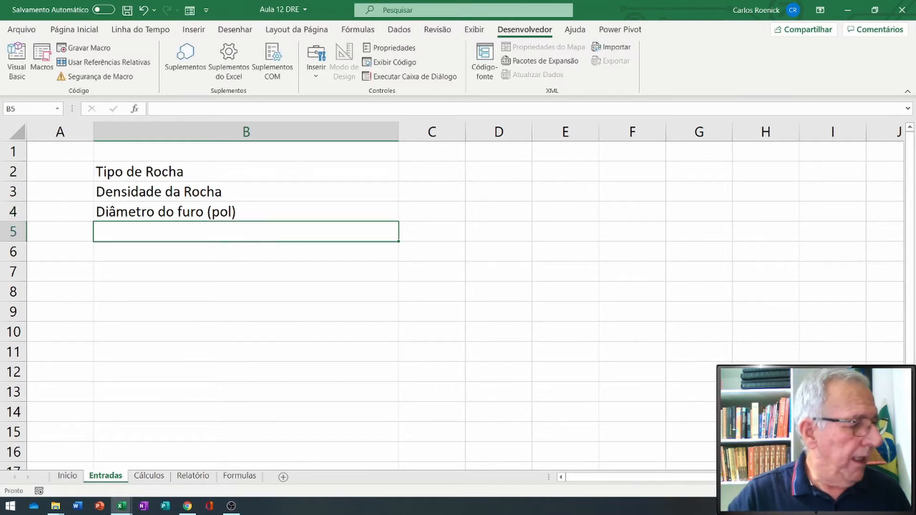
{"action": "type", "text": "Numero de Furos"}
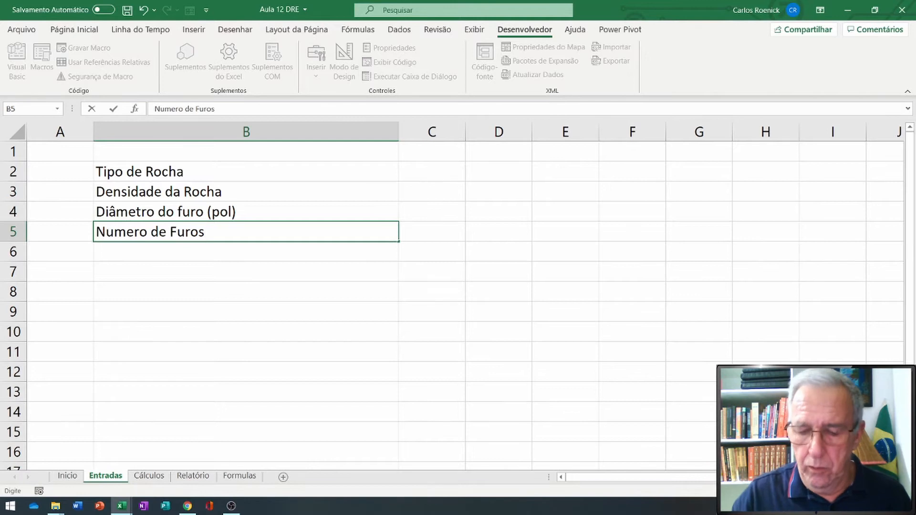
{"action": "key", "text": "Return"}
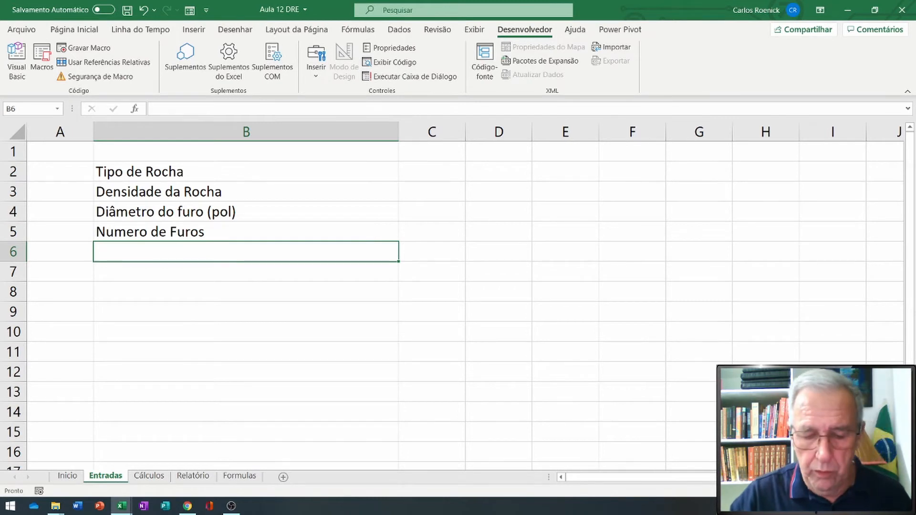
Step: Enter the labels Inclinação dos furos in B6 and Altura da Bancada in B7
{"action": "type", "text": "Inclinação dos furos"}
{"action": "key", "text": "Return"}
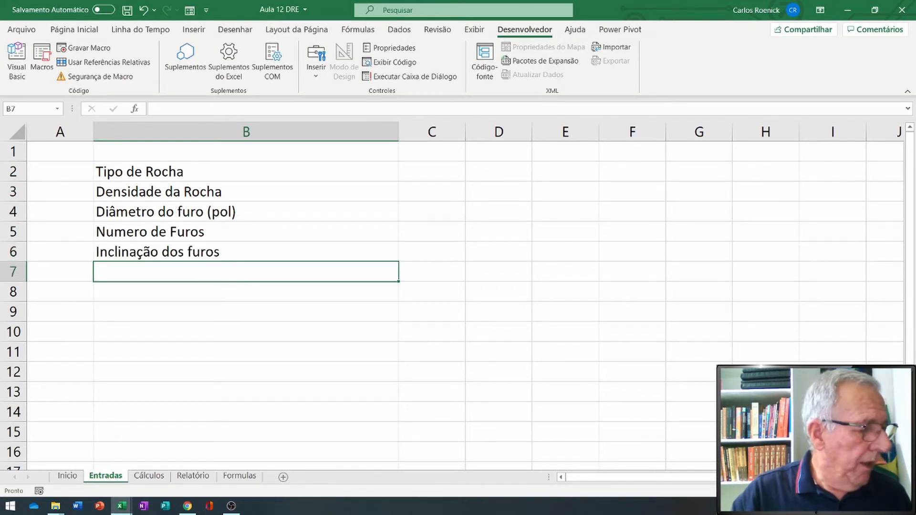
{"action": "type", "text": "Altura da Bancada"}
{"action": "key", "text": "Return"}
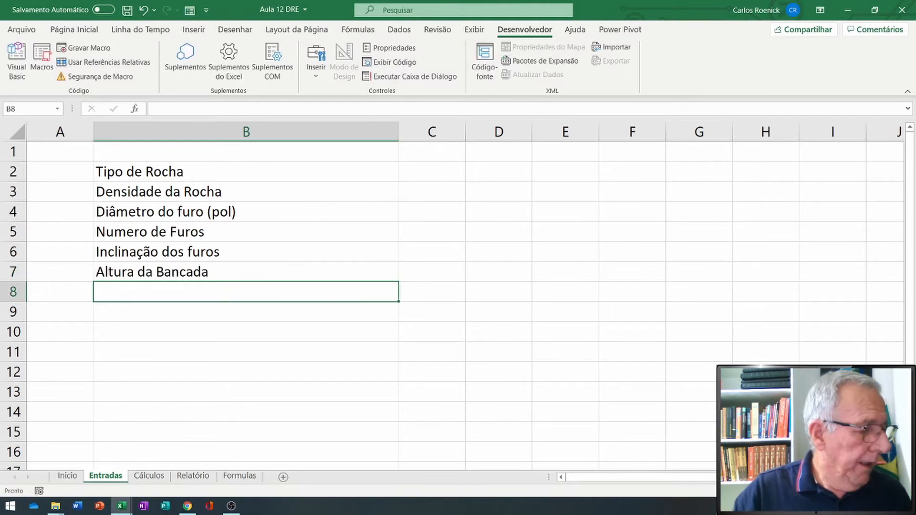
Step: Enter the label Densidade do Explosivo de Coluna in B8
{"action": "type", "text": "D"}
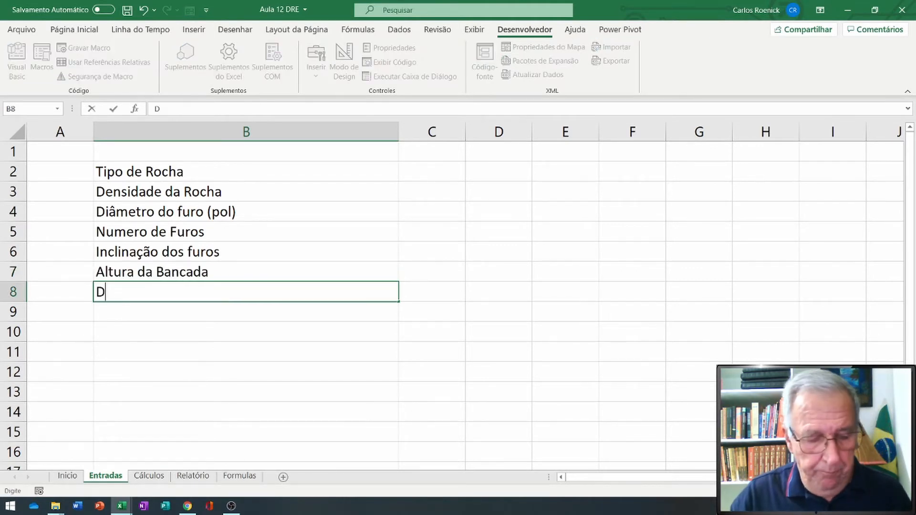
{"action": "type", "text": "ensidade do Ex"}
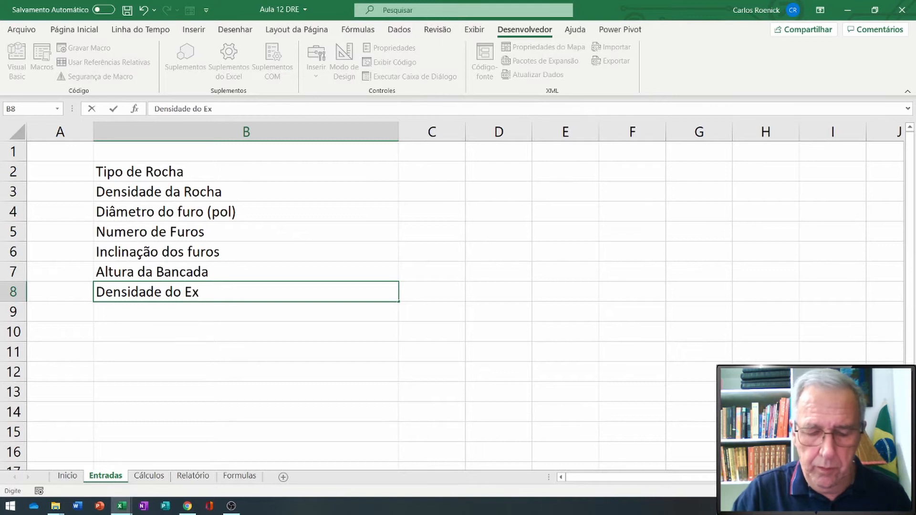
{"action": "type", "text": "plosivo de Colu"}
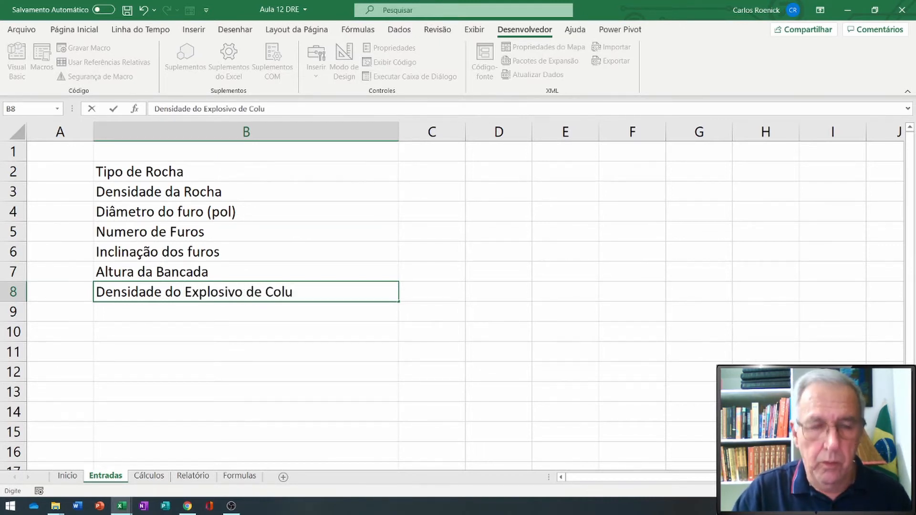
{"action": "type", "text": "na"}
{"action": "key", "text": "Return"}
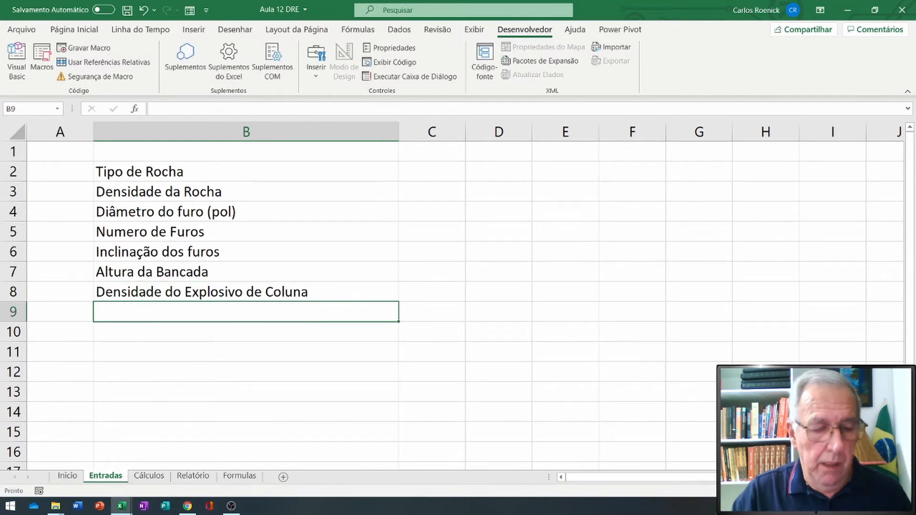
Step: Enter the label Densidade do Explosivo de Fundo in B9 of the Entradas sheet
{"action": "type", "text": "D"}
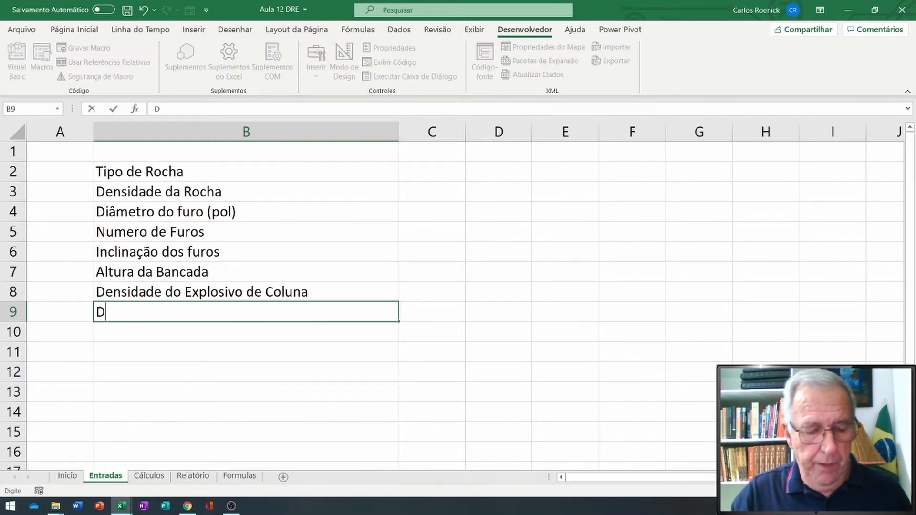
{"action": "type", "text": "ensidade "}
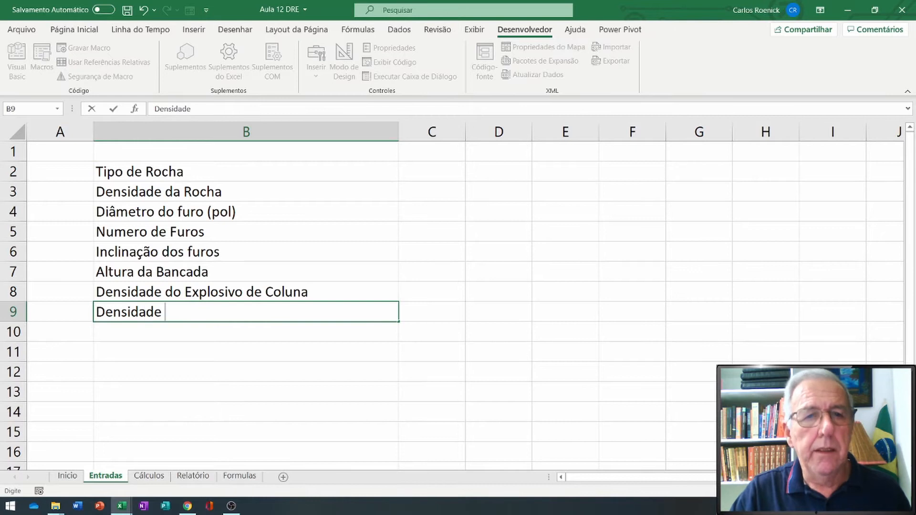
{"action": "type", "text": "do E"}
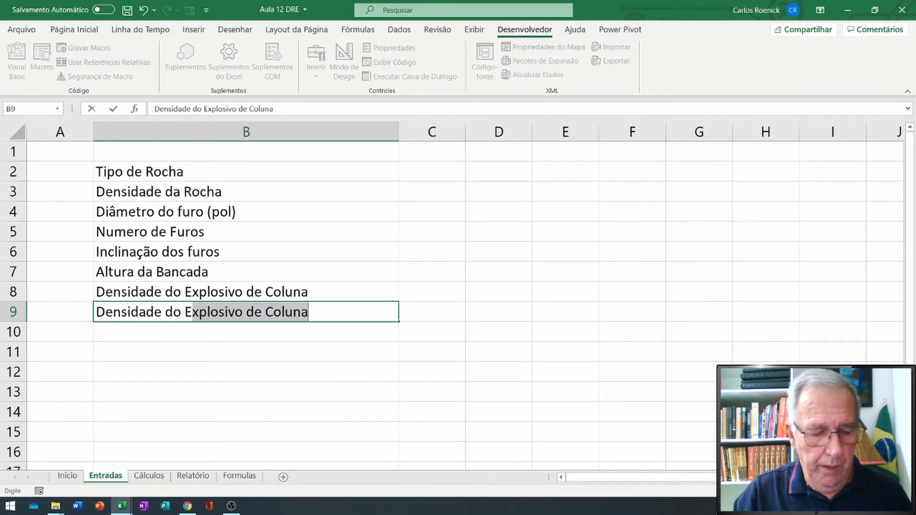
{"action": "type", "text": "xpçosi"}
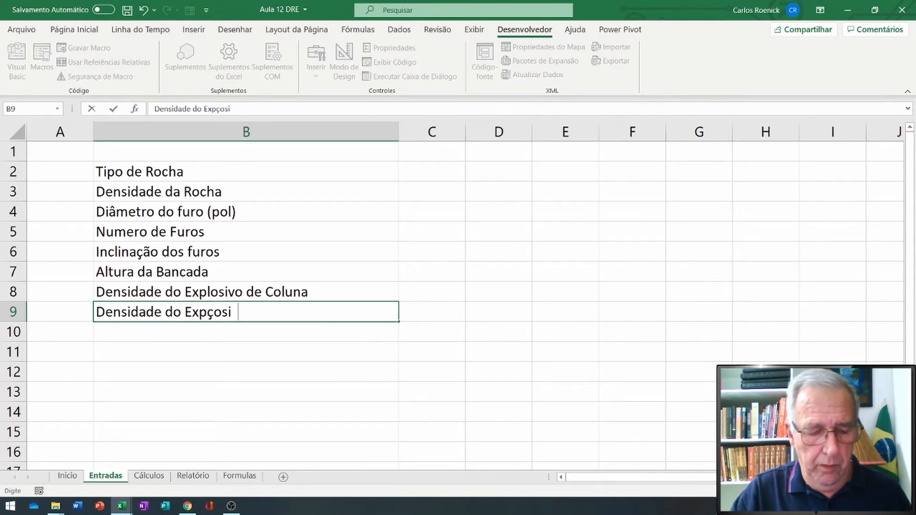
{"action": "type", "text": "vo de Fundo"}
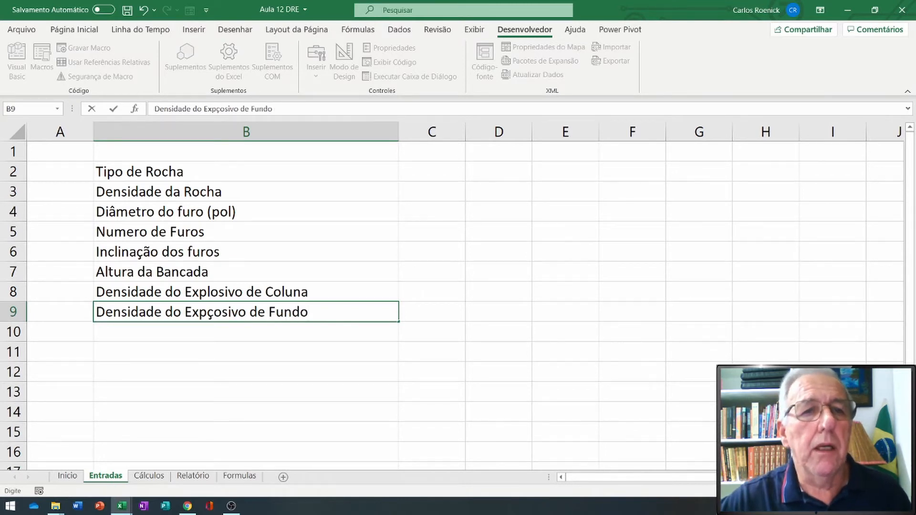
Step: Capitalize the last word of the B6 label so that it reads Inclinação dos Furos
{"action": "left_click", "coordinate": [245, 252]}
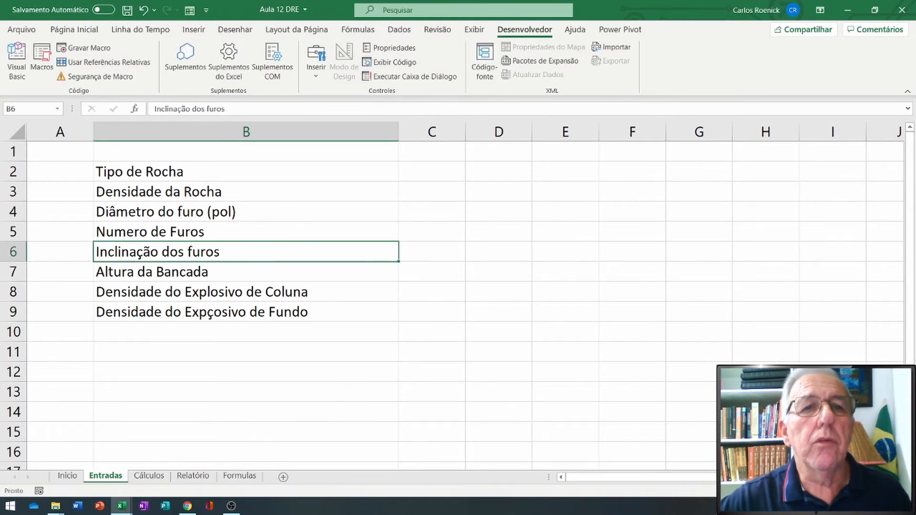
{"action": "left_click", "coordinate": [208, 108]}
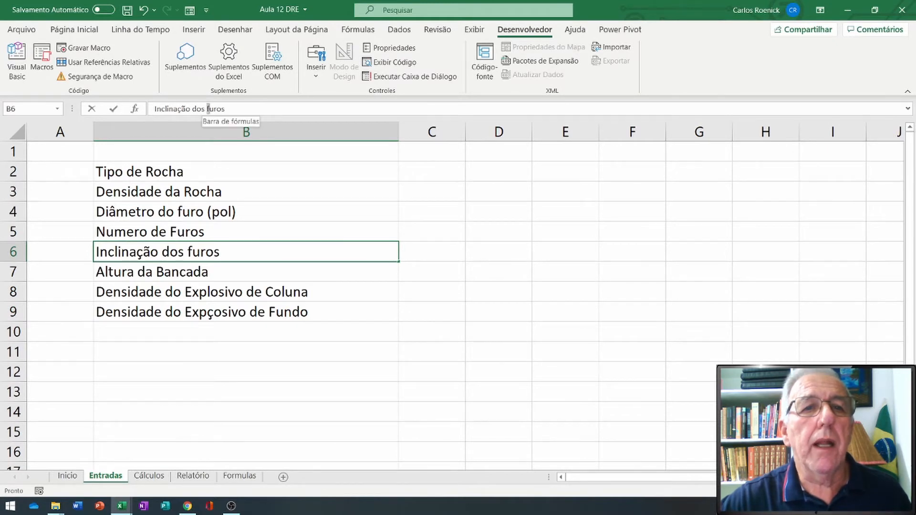
{"action": "key", "text": "Delete"}
{"action": "type", "text": "F"}
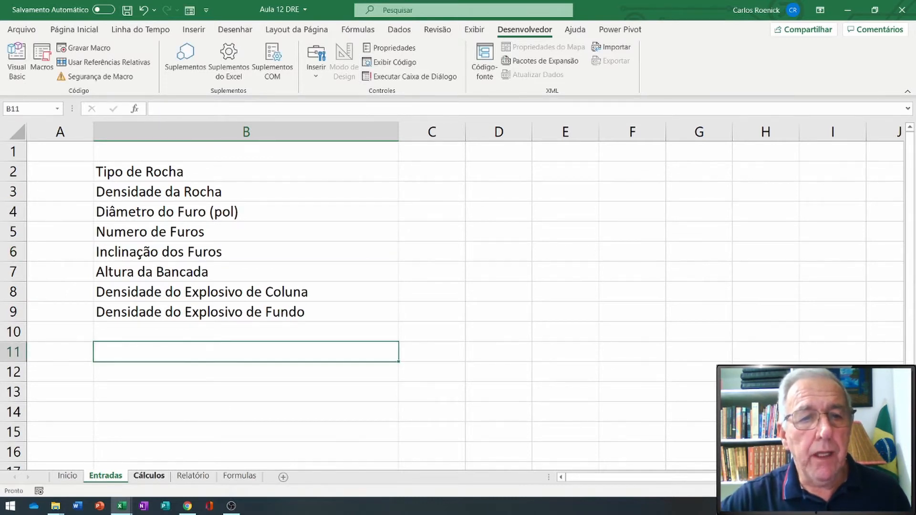
Step: On the Cálculos sheet, widen column B to about five times its default width
{"action": "key", "text": "ctrl+Page_Down"}
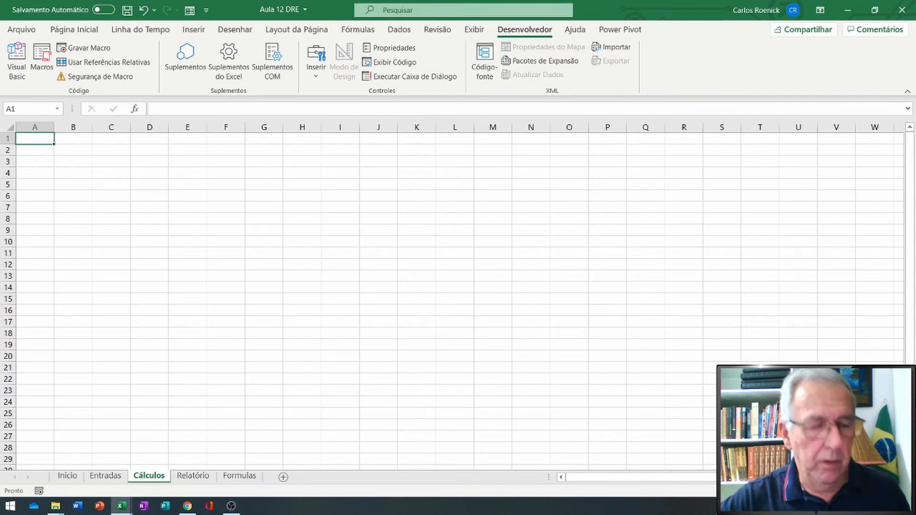
{"action": "scroll", "coordinate": [452, 296], "scroll_direction": "up", "scroll_amount": 5, "text": "ctrl"}
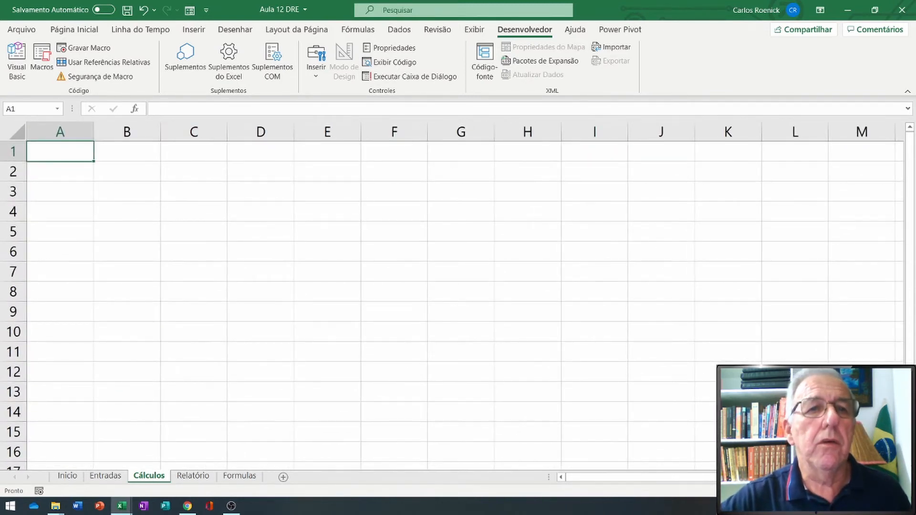
{"action": "left_click_drag", "start_coordinate": [160, 132], "coordinate": [418, 131]}
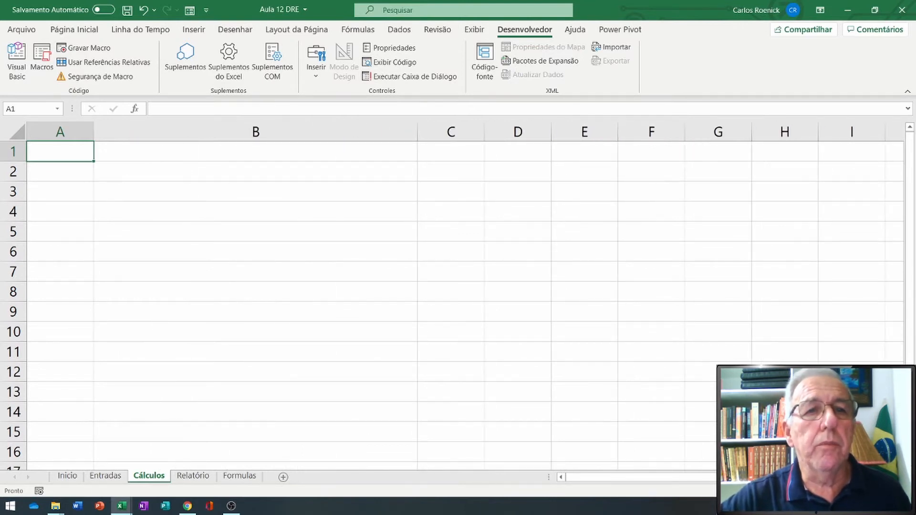
Step: Enter the labels Afastamento in B3 and Espaçamento in B4 of the Cálculos sheet
{"action": "left_click", "coordinate": [255, 191]}
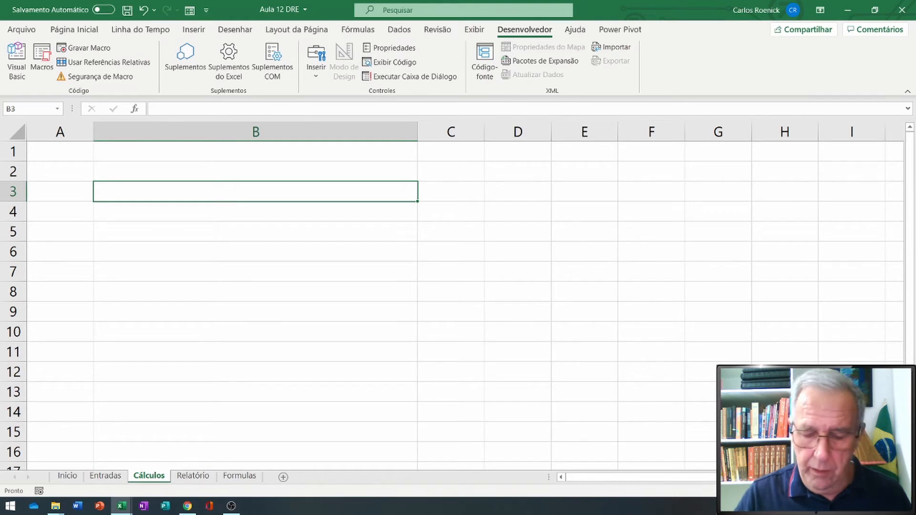
{"action": "type", "text": "Af"}
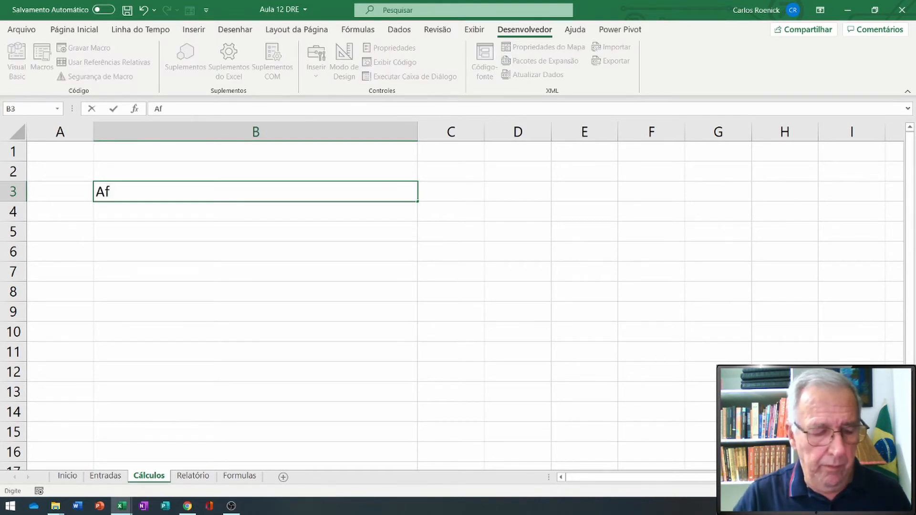
{"action": "type", "text": "asta"}
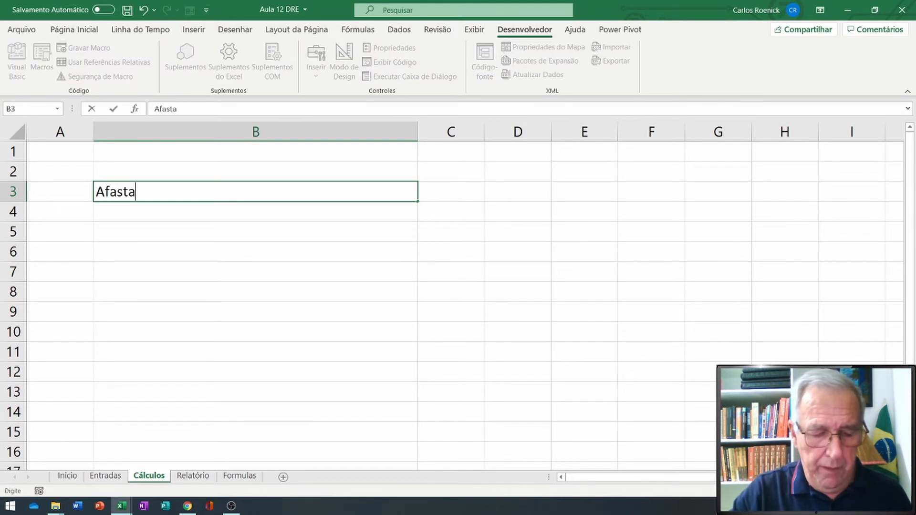
{"action": "type", "text": "mento"}
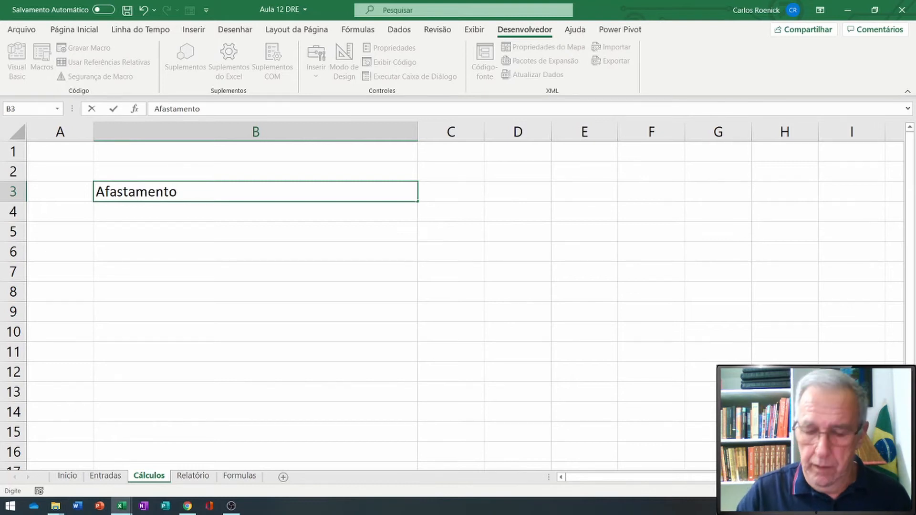
{"action": "key", "text": "ctrl+Return"}
{"action": "key", "text": "Return"}
{"action": "type", "text": "Es"}
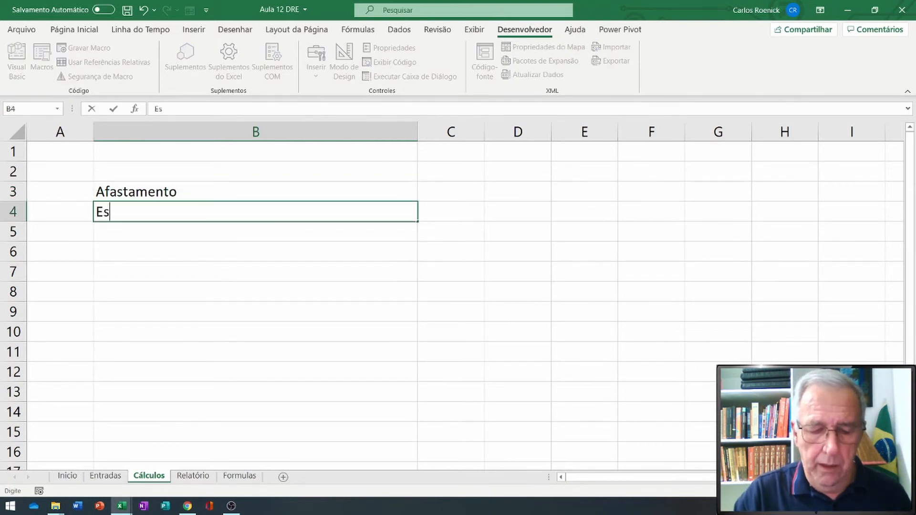
{"action": "type", "text": "paçamento"}
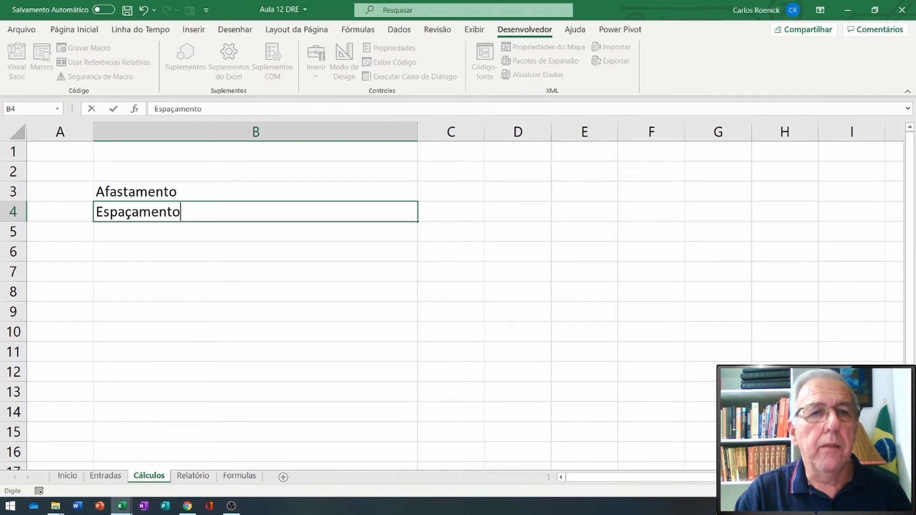
{"action": "key", "text": "Return"}
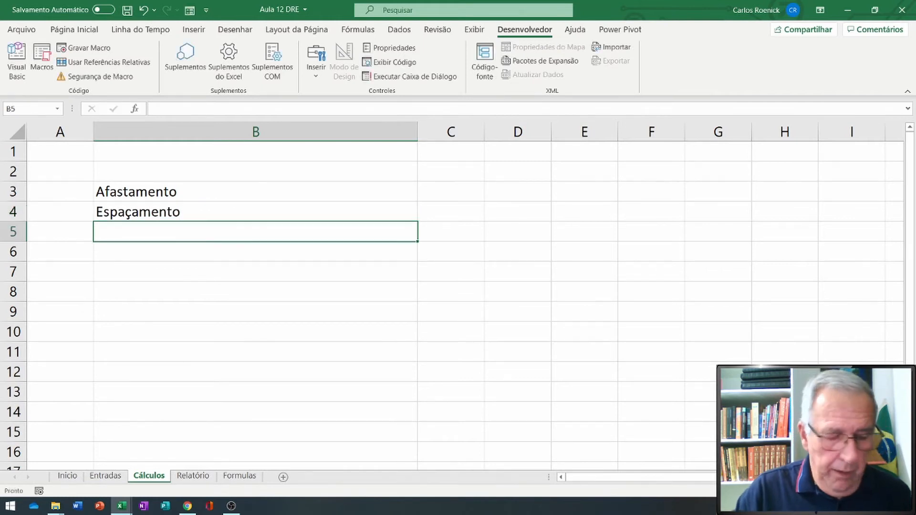
Step: Enter the labels Malha in B5 and Volume in B6
{"action": "type", "text": "Malha"}
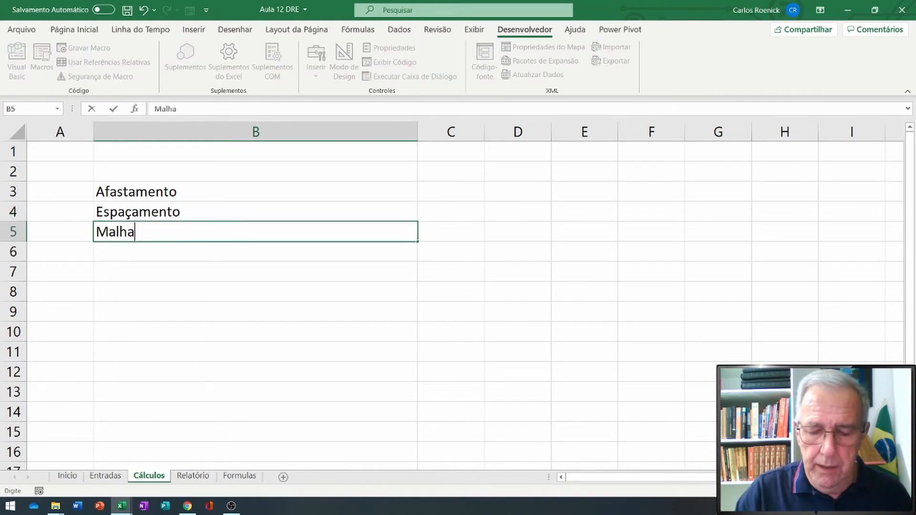
{"action": "key", "text": "Return"}
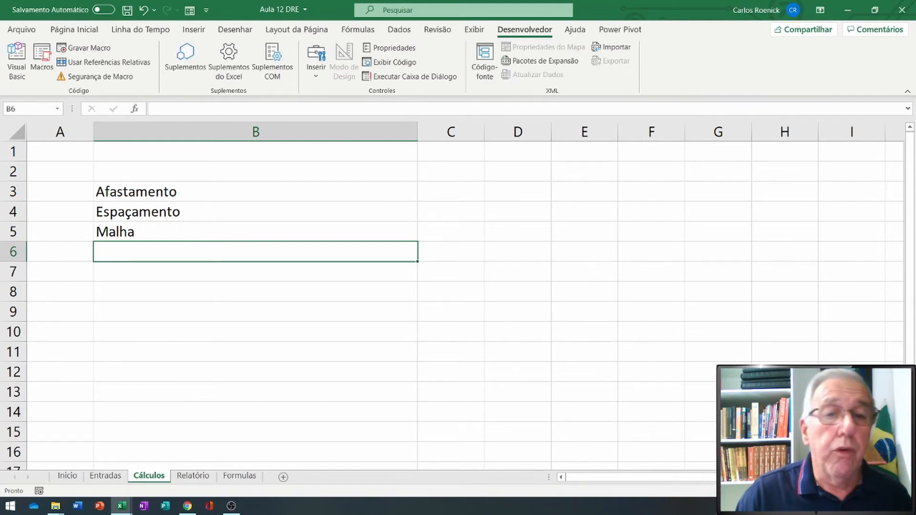
{"action": "type", "text": "Volume"}
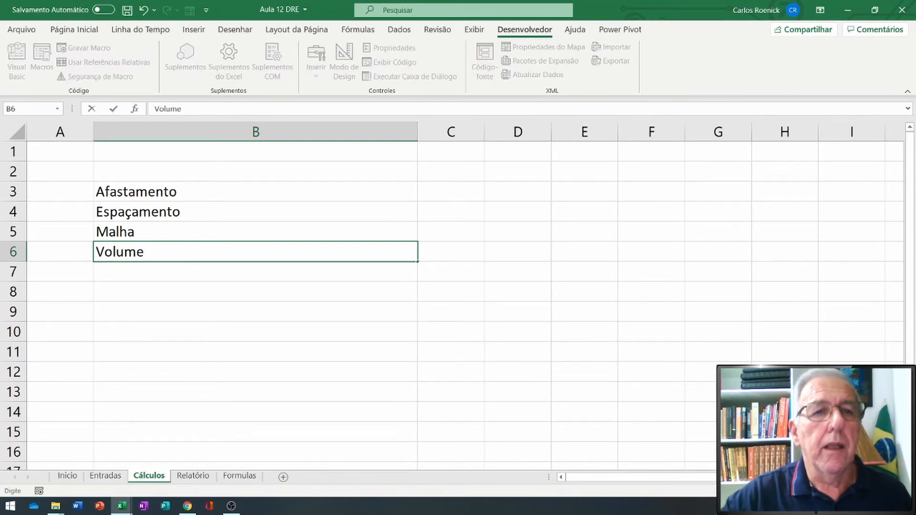
{"action": "left_click", "coordinate": [256, 231]}
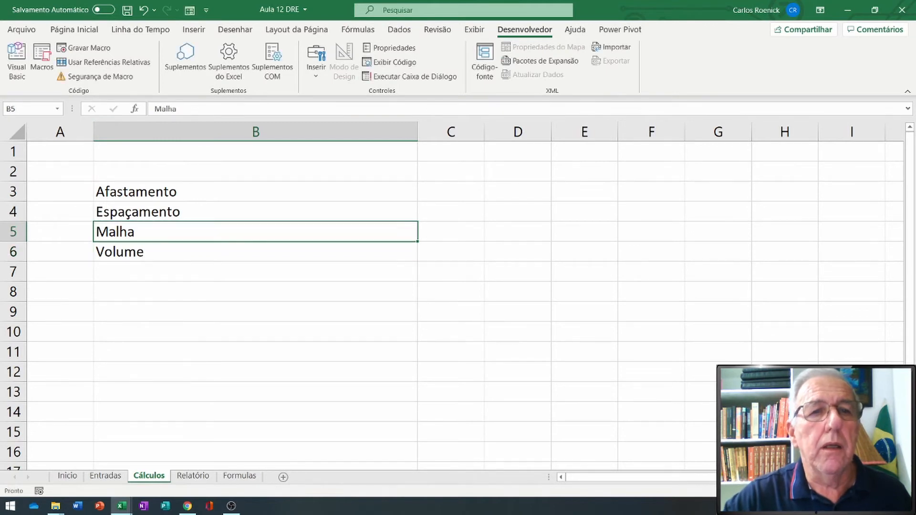
Step: Append the unit (m) to the Afastamento label in B3 and the Espaçamento label in B4
{"action": "left_click", "coordinate": [255, 191]}
{"action": "left_click", "coordinate": [201, 109]}
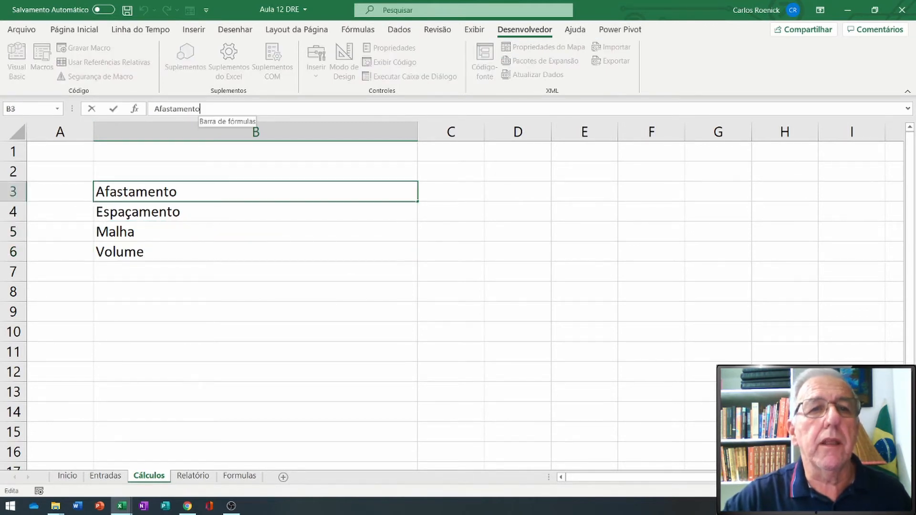
{"action": "type", "text": "("}
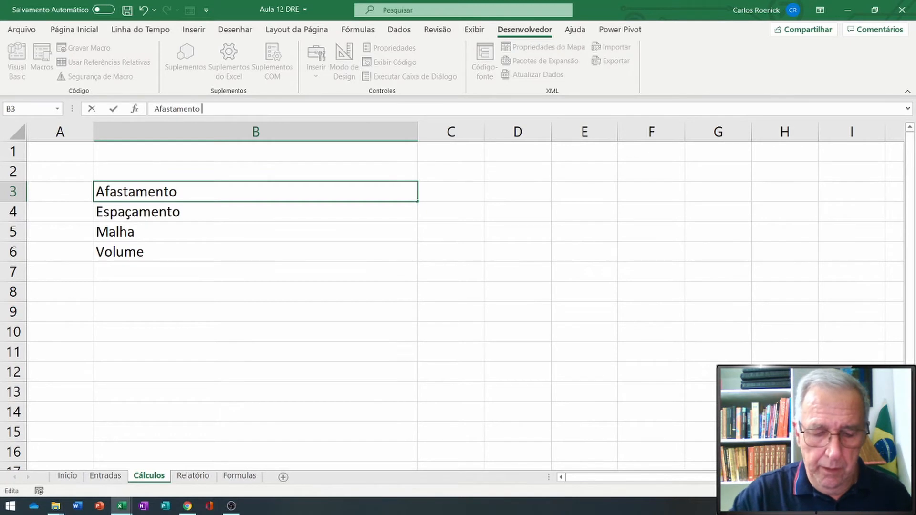
{"action": "type", "text": "m)"}
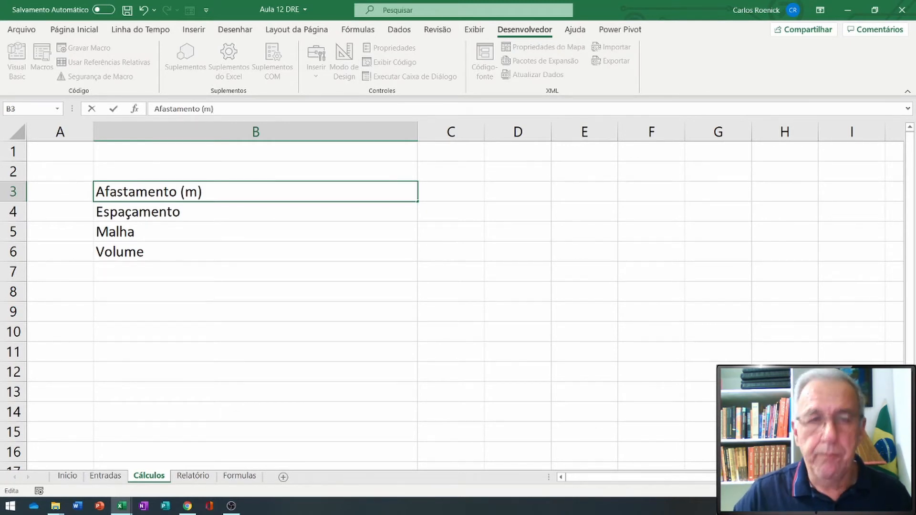
{"action": "key", "text": "Return"}
{"action": "left_click", "coordinate": [222, 110]}
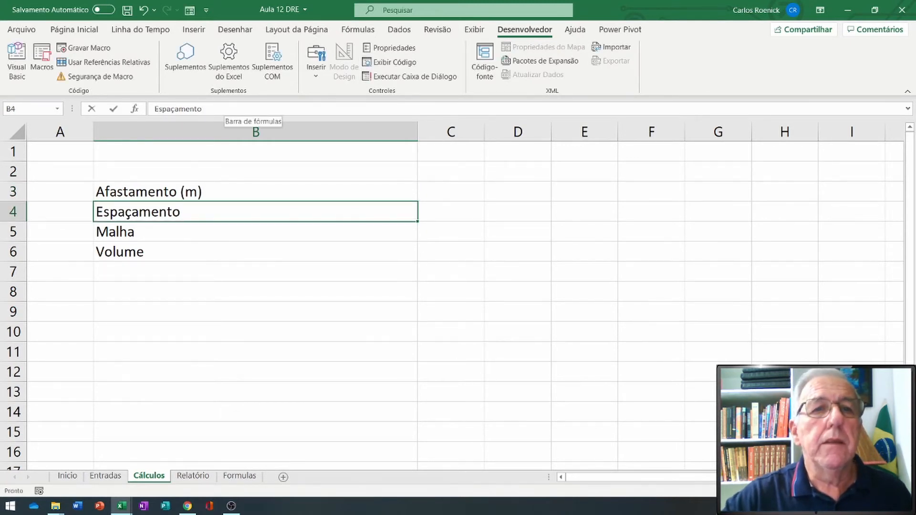
{"action": "type", "text": "(m)"}
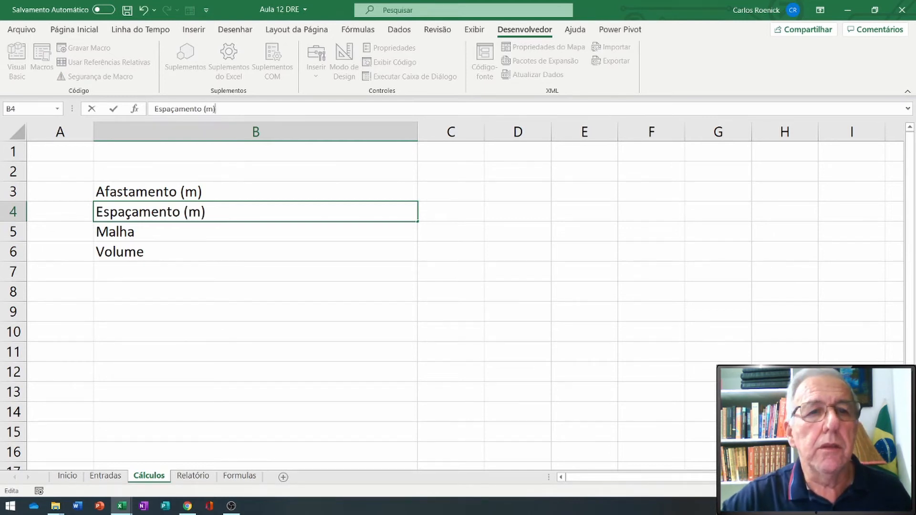
{"action": "key", "text": "Return"}
Step: Replace the B5 label with Malha (m²) to include its unit
{"action": "key", "text": "BackSpace"}
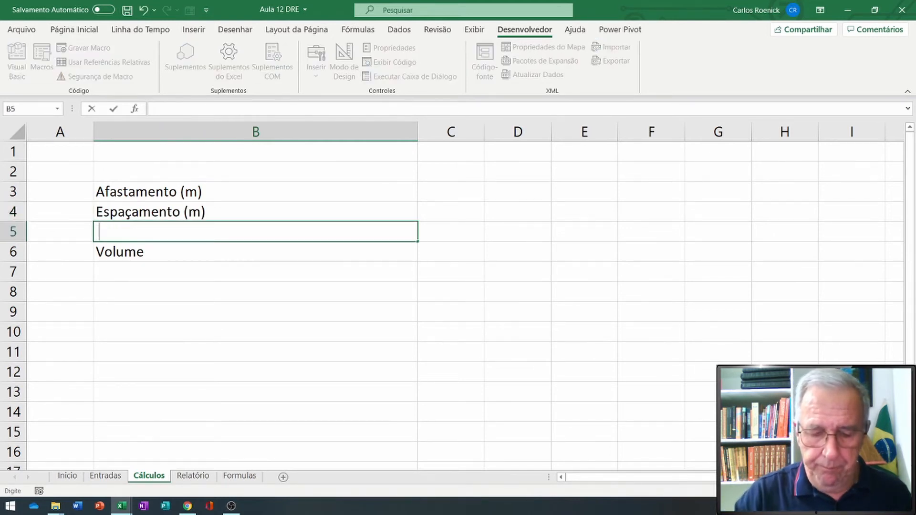
{"action": "type", "text": "("}
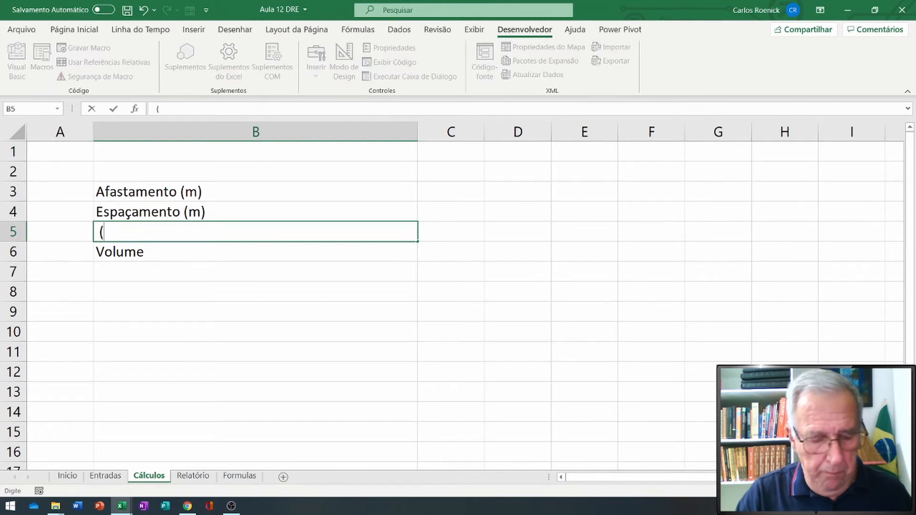
{"action": "type", "text": "m²)"}
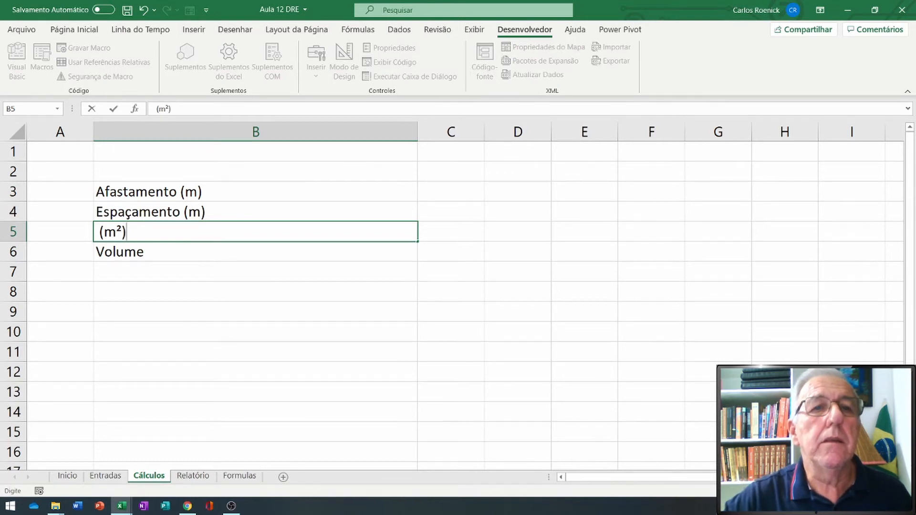
{"action": "left_click", "coordinate": [154, 109]}
{"action": "type", "text": "Malha"}
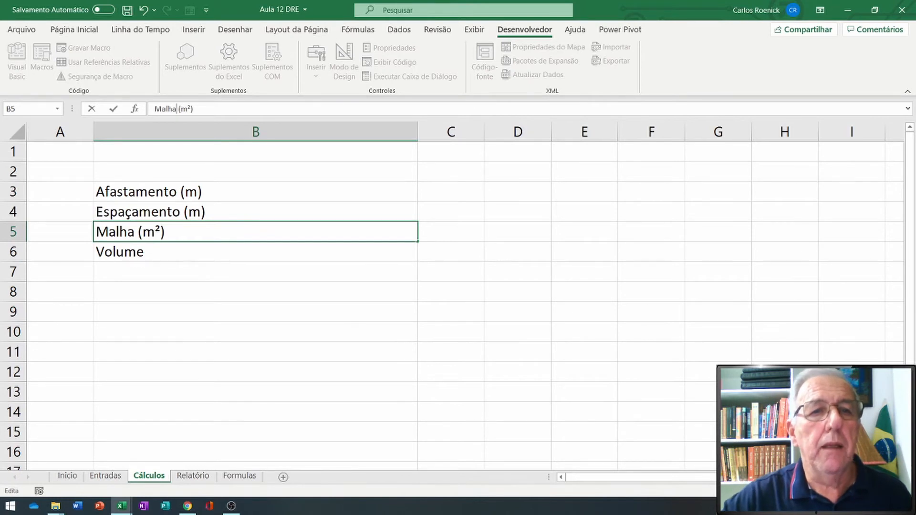
{"action": "key", "text": "Return"}
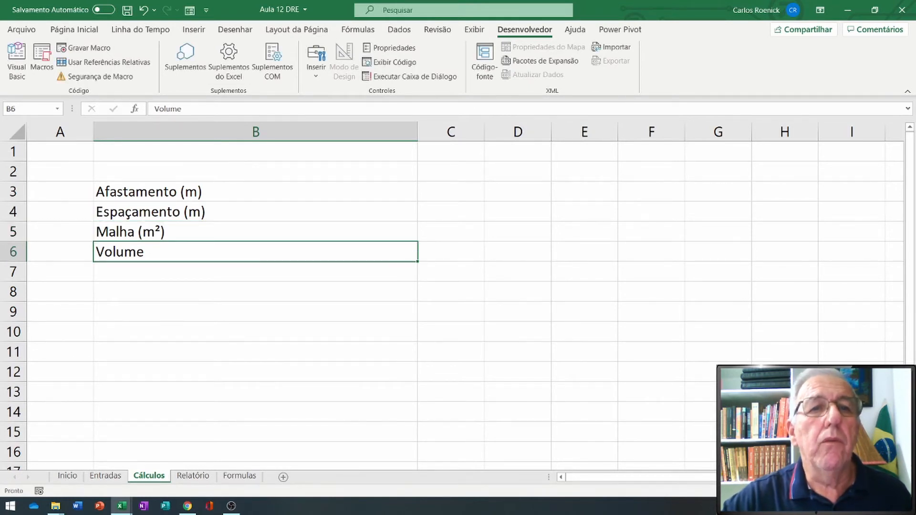
Step: Append the unit (m³) to the Volume label in B6
{"action": "left_click", "coordinate": [181, 109]}
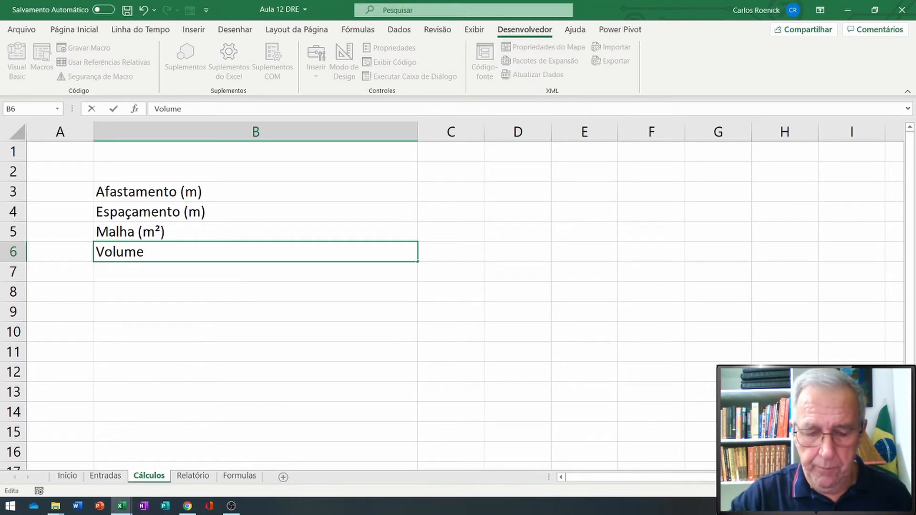
{"action": "type", "text": "(m"}
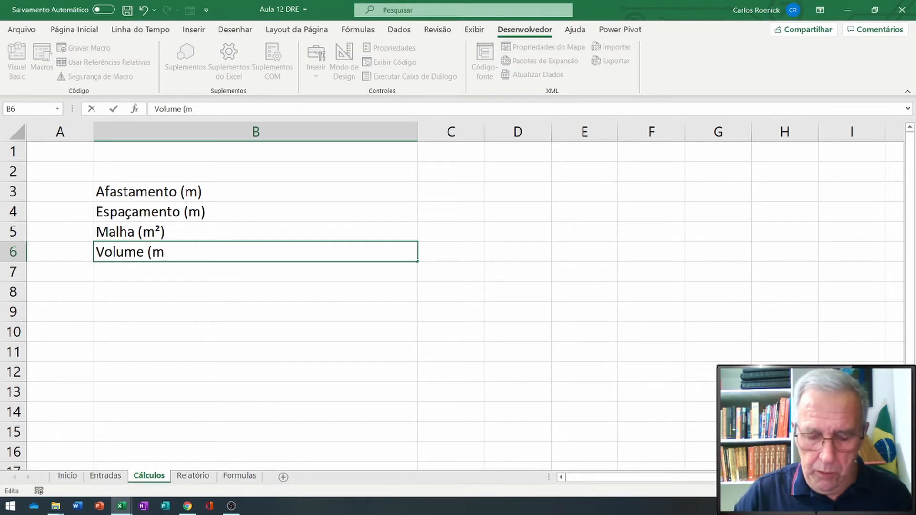
{"action": "type", "text": "³)"}
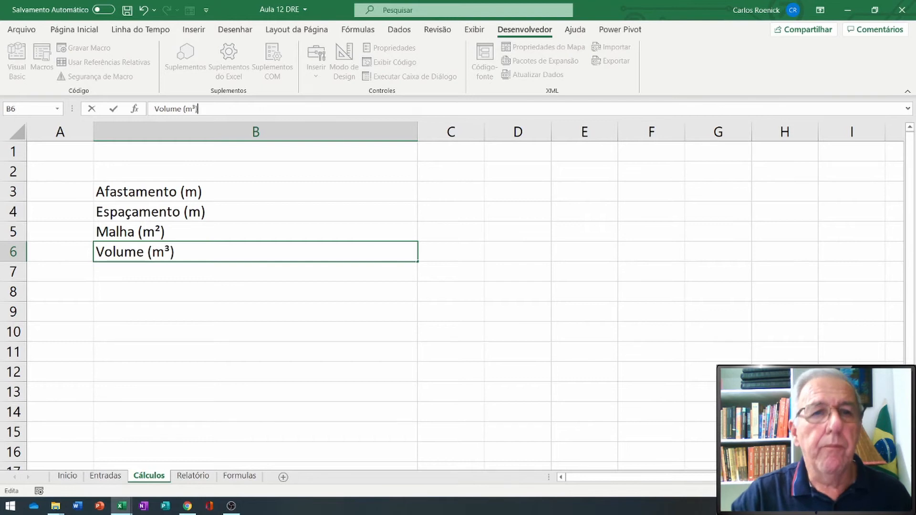
Step: Change the B6 label to Volume por Fogo (m³)
{"action": "key", "text": "Return"}
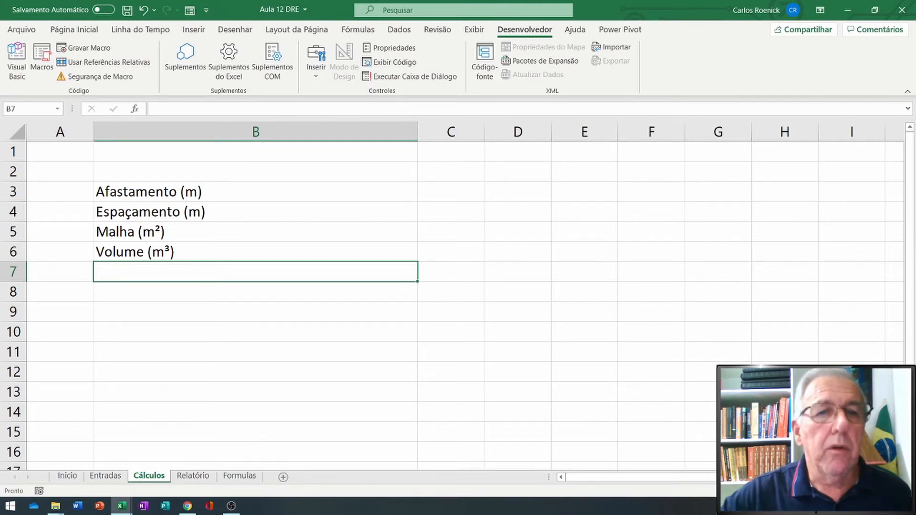
{"action": "left_click", "coordinate": [255, 251]}
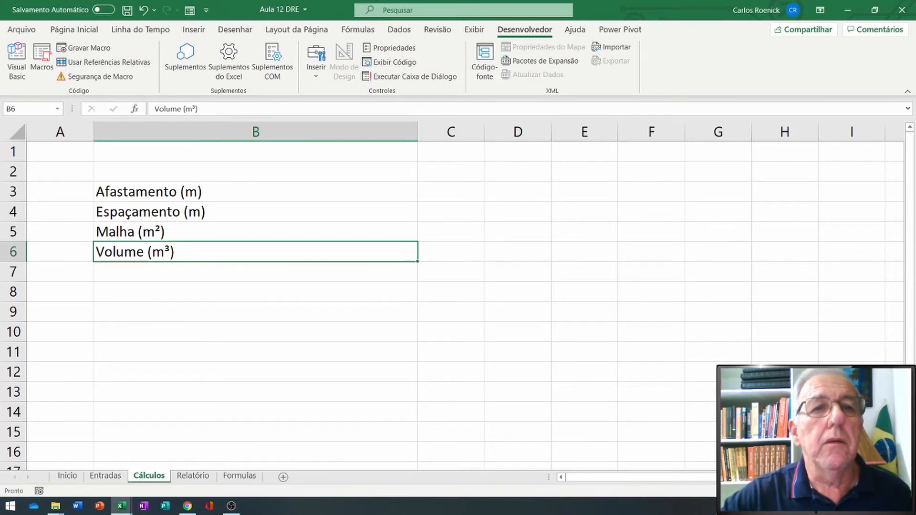
{"action": "left_click", "coordinate": [183, 109]}
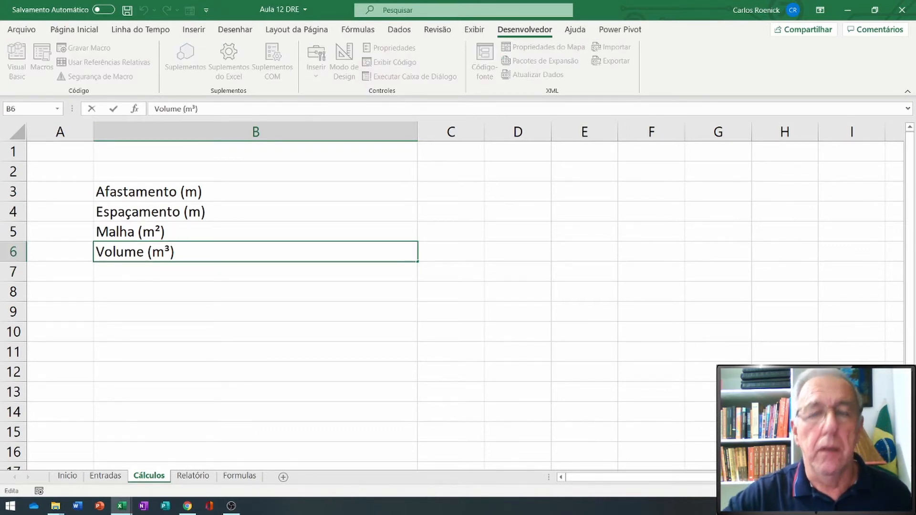
{"action": "type", "text": "por Fo"}
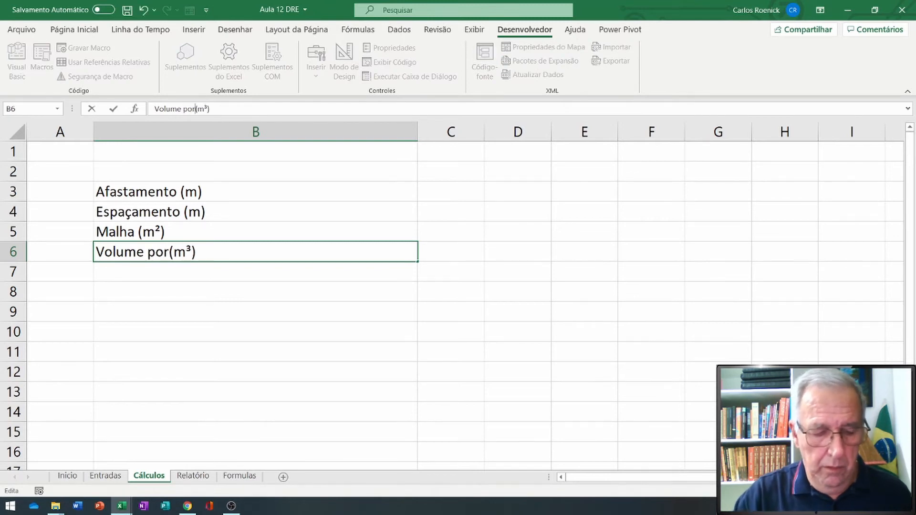
{"action": "type", "text": "go"}
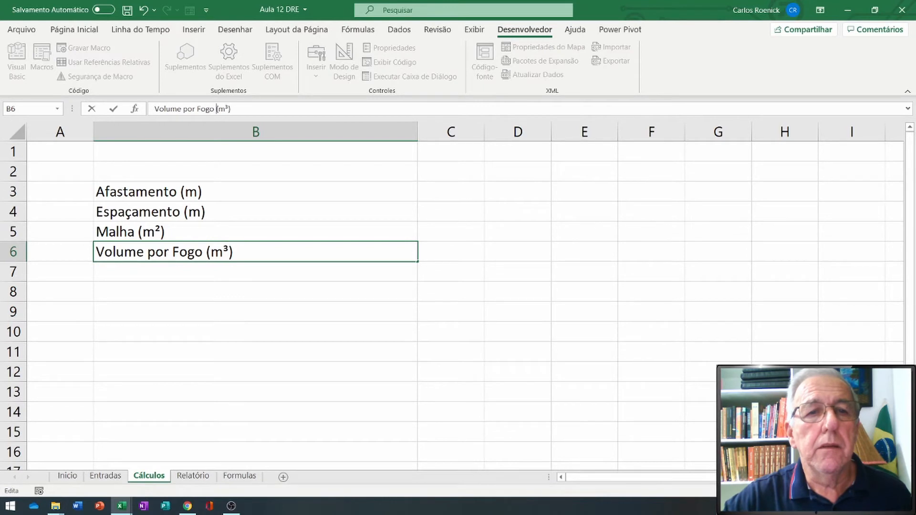
{"action": "key", "text": "Return"}
Step: Enter the label Tonelagem por Fogo (t) in B7
{"action": "type", "text": "T"}
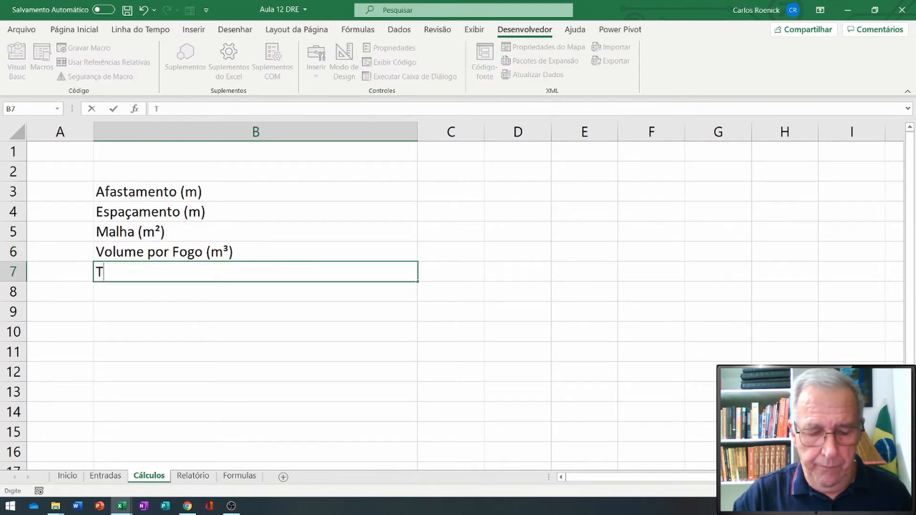
{"action": "type", "text": "onelagem "}
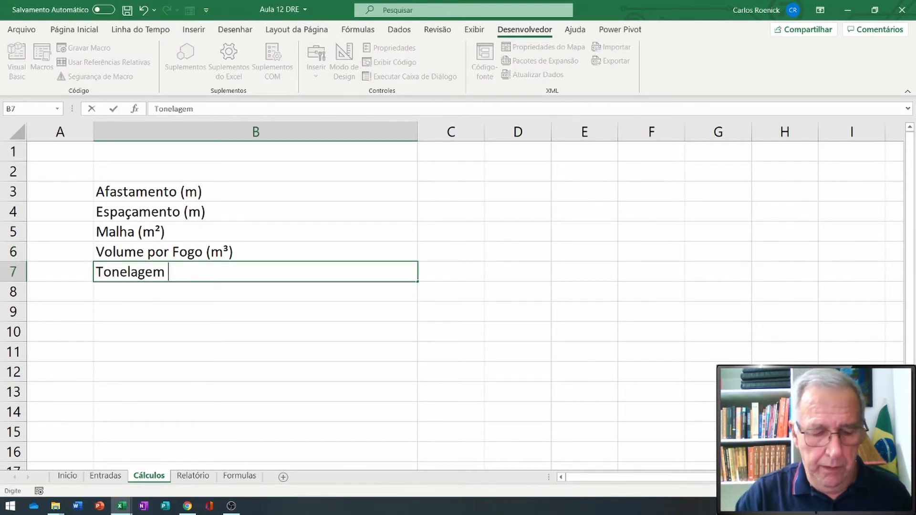
{"action": "type", "text": "por Fogo"}
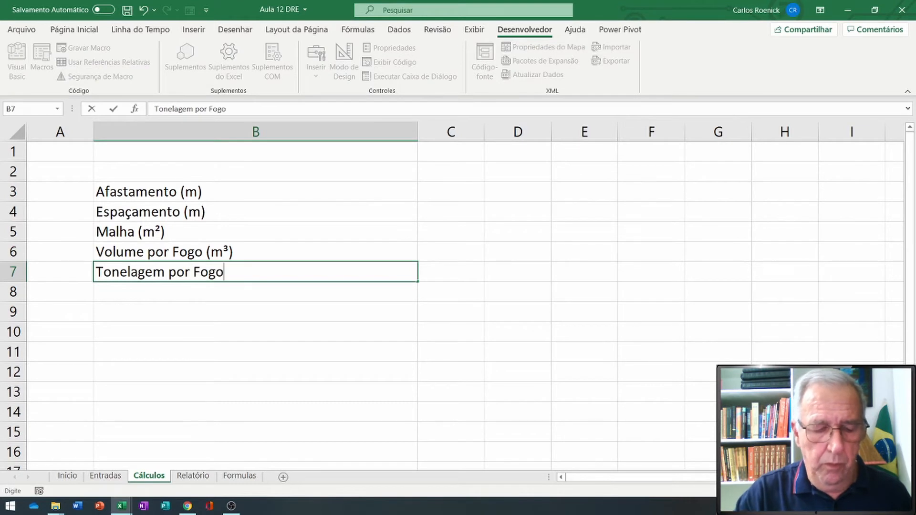
{"action": "type", "text": " (t)"}
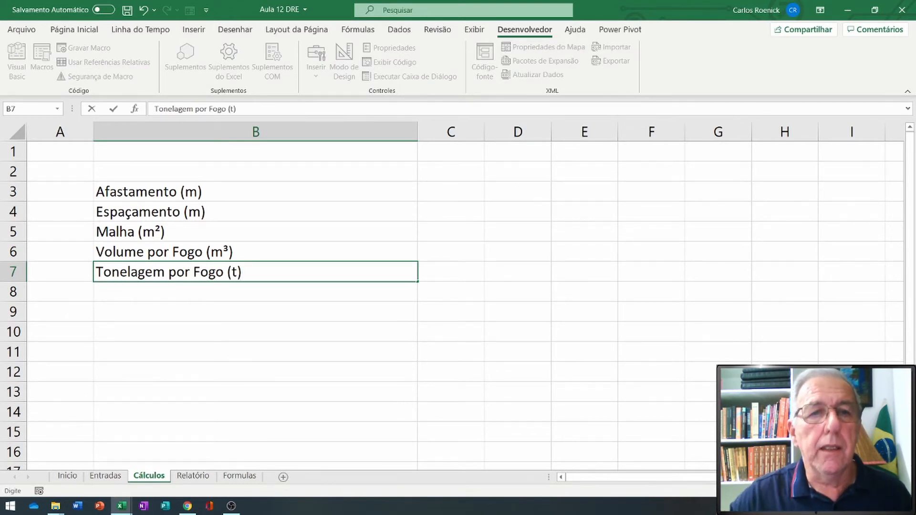
{"action": "key", "text": "Return"}
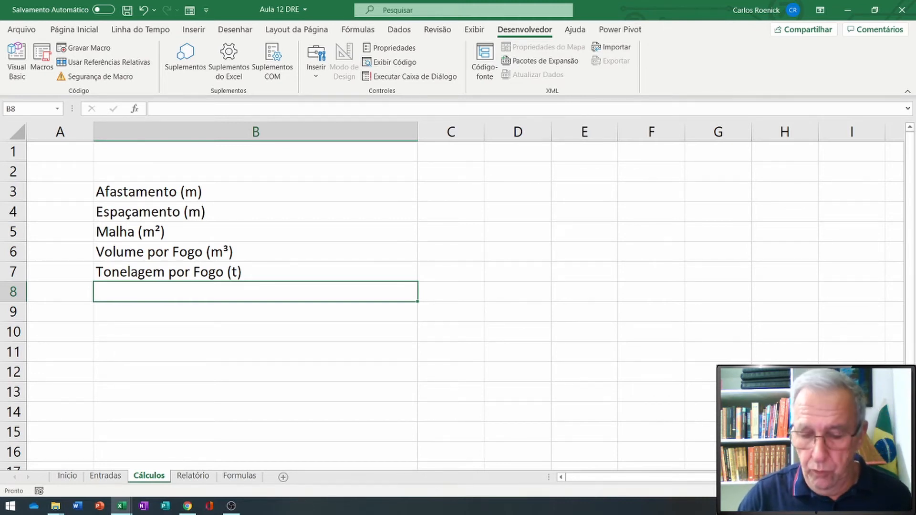
Step: Enter the labels Comprimento do Furo (m) in B8 and Tampão (m) in B9
{"action": "type", "text": "Comprimento do Furo"}
{"action": "type", "text": "s"}
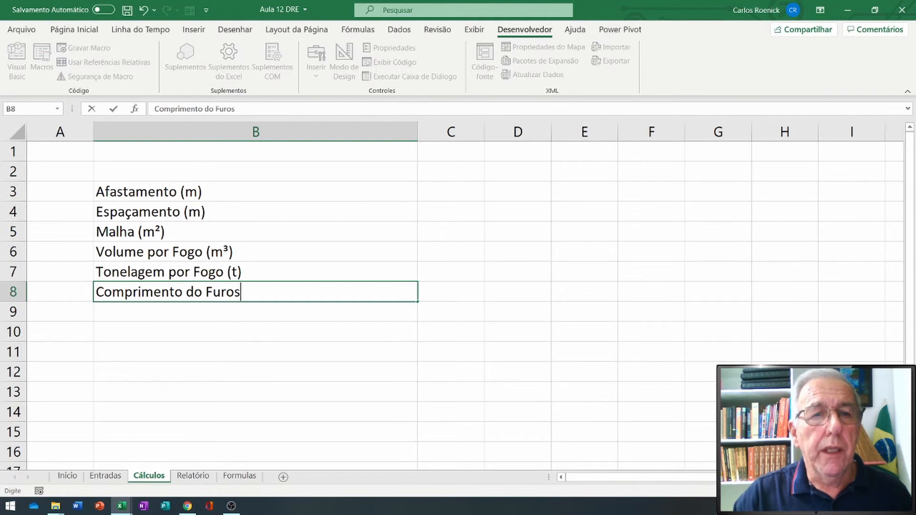
{"action": "key", "text": "BackSpace"}
{"action": "key", "text": "Return"}
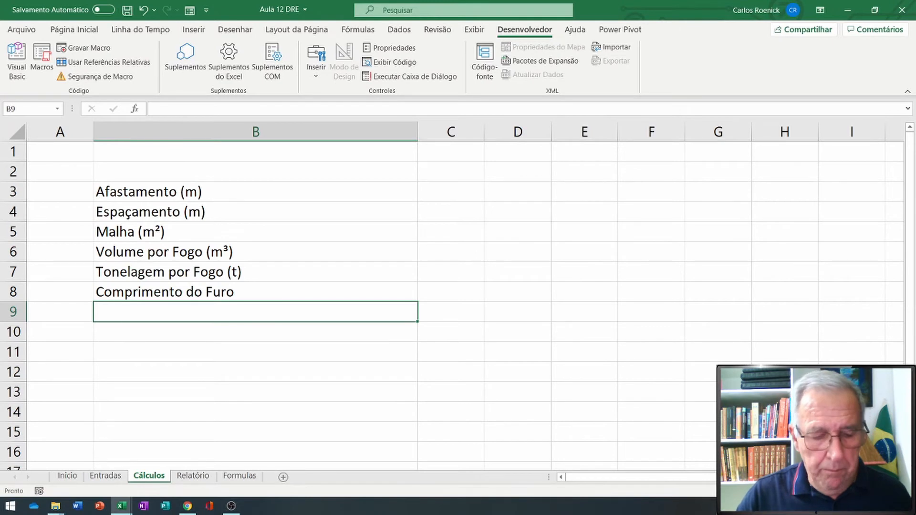
{"action": "type", "text": "Tampão (m"}
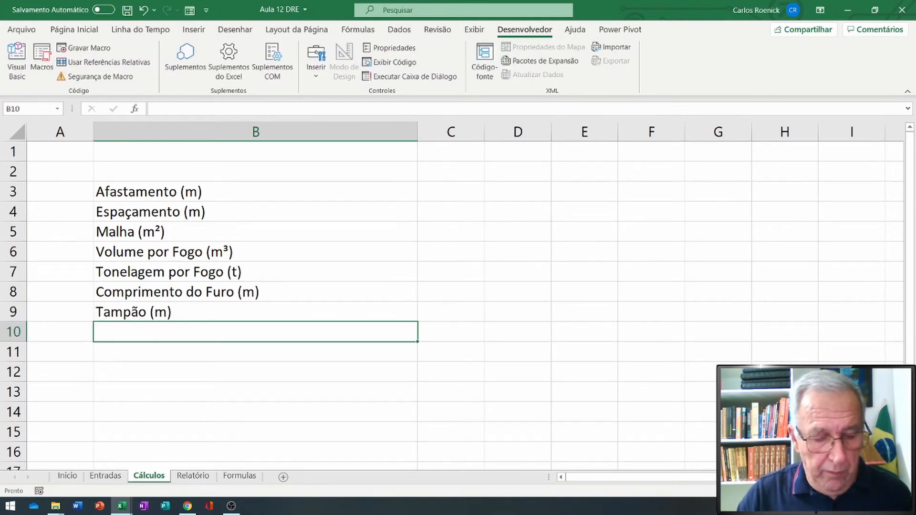
Step: Enter the label Subfuração (m) in B10
{"action": "type", "text": "Subfuração"}
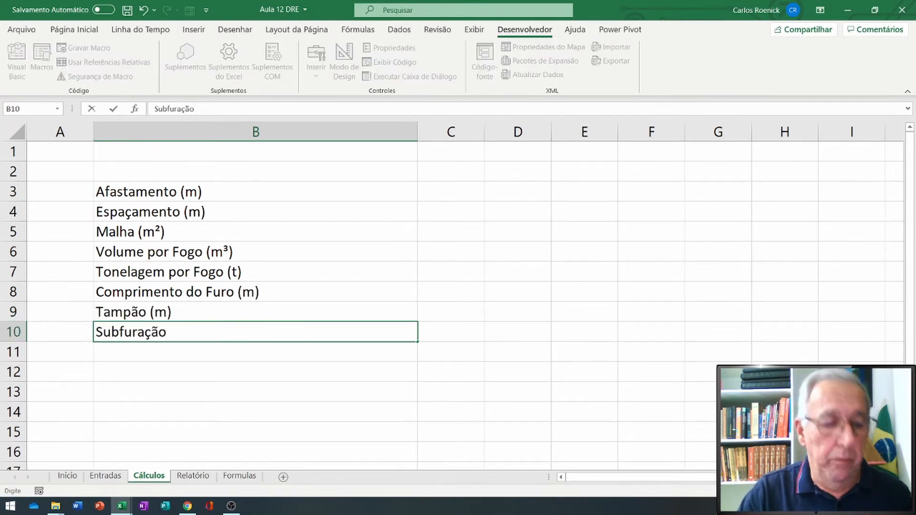
{"action": "type", "text": " ("}
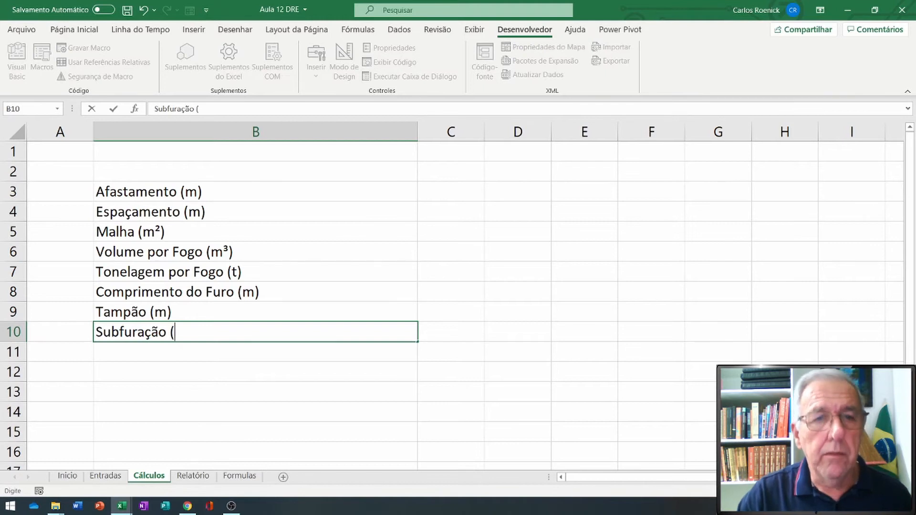
{"action": "type", "text": "m)"}
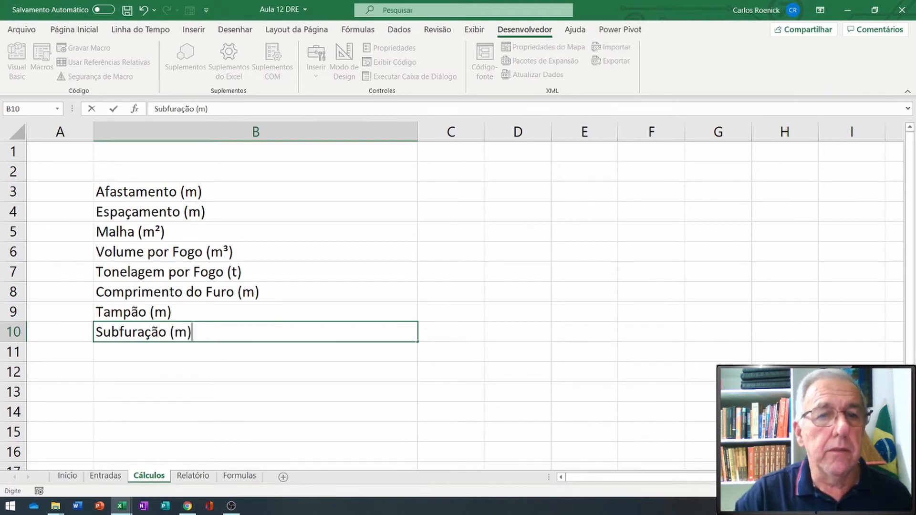
{"action": "key", "text": "Return"}
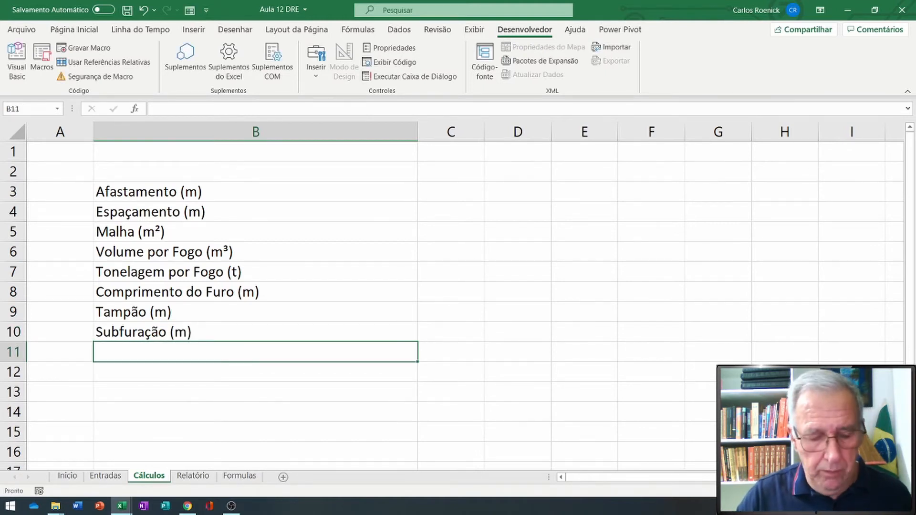
Step: Enter the labels Comprimento da Carga de Coluna in B11 and Comprimento da Carga de Fundo in B12
{"action": "type", "text": "Comprimento da Carga de Coluna"}
{"action": "key", "text": "Return"}
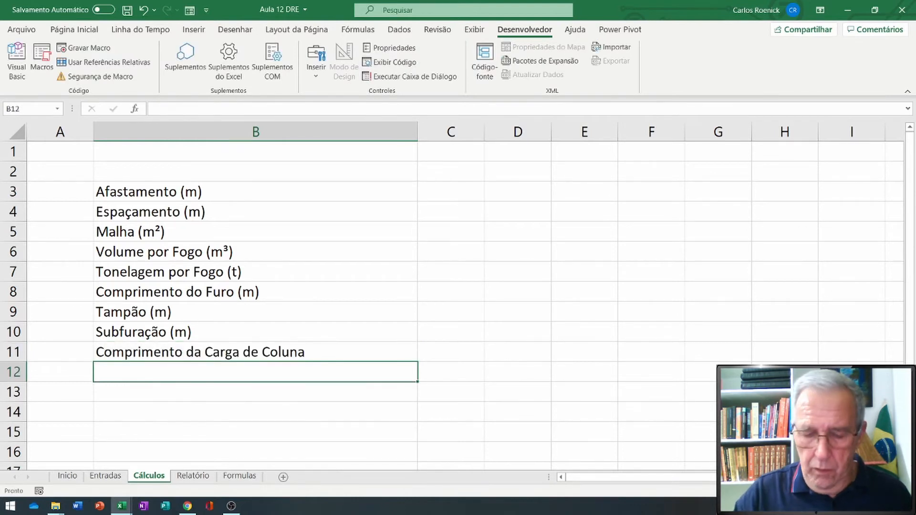
{"action": "type", "text": "Comprimento da "}
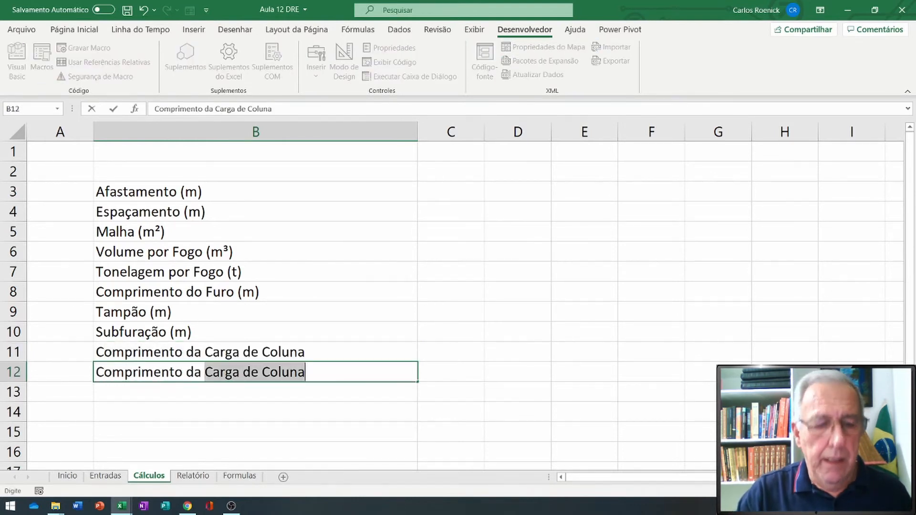
{"action": "type", "text": "Carga de "}
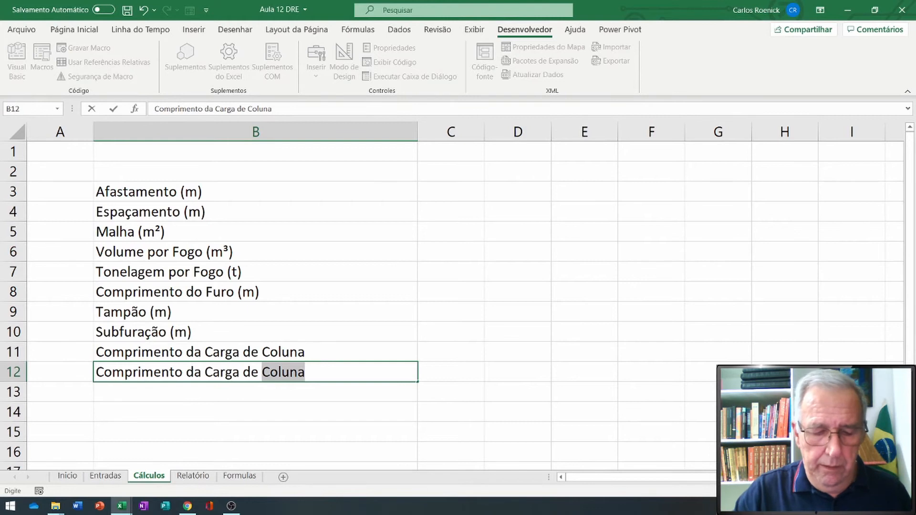
{"action": "type", "text": "Fundo"}
{"action": "key", "text": "Return"}
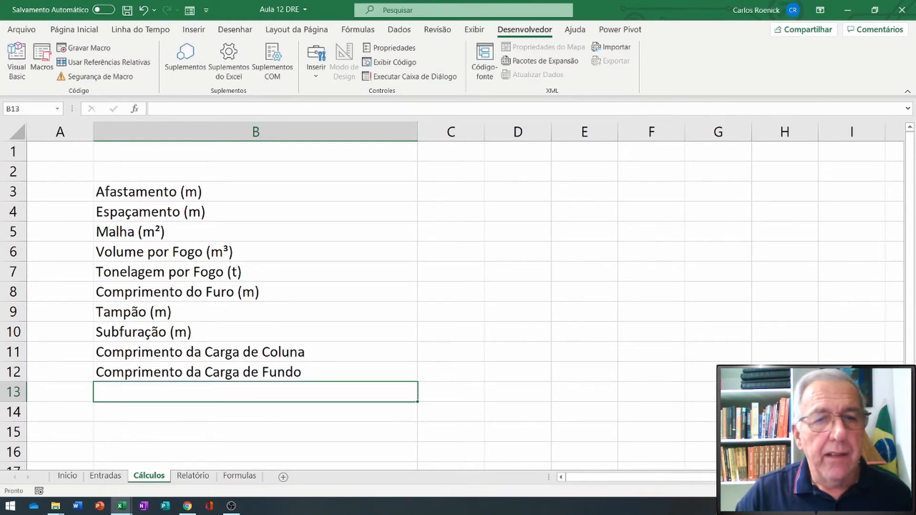
Step: Enter the label Razão Linear de Carregamento (Kg/m) in B13 and append the unit (m) to the B11 and B12 labels
{"action": "type", "text": "Ra"}
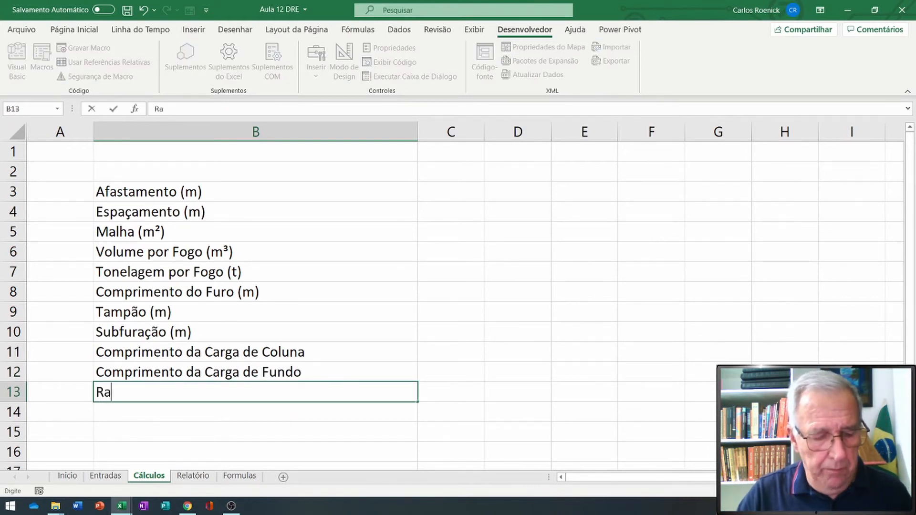
{"action": "type", "text": "zão Linear de Carregamento "}
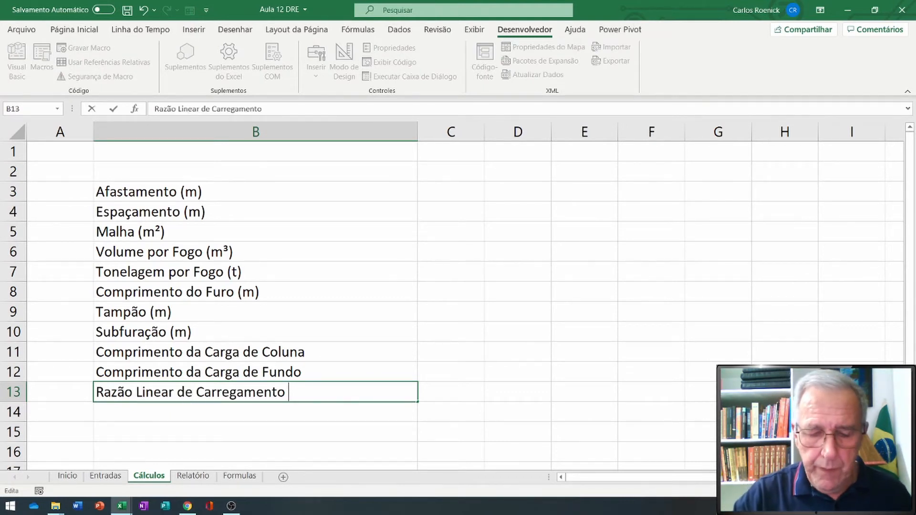
{"action": "type", "text": "(Kg"}
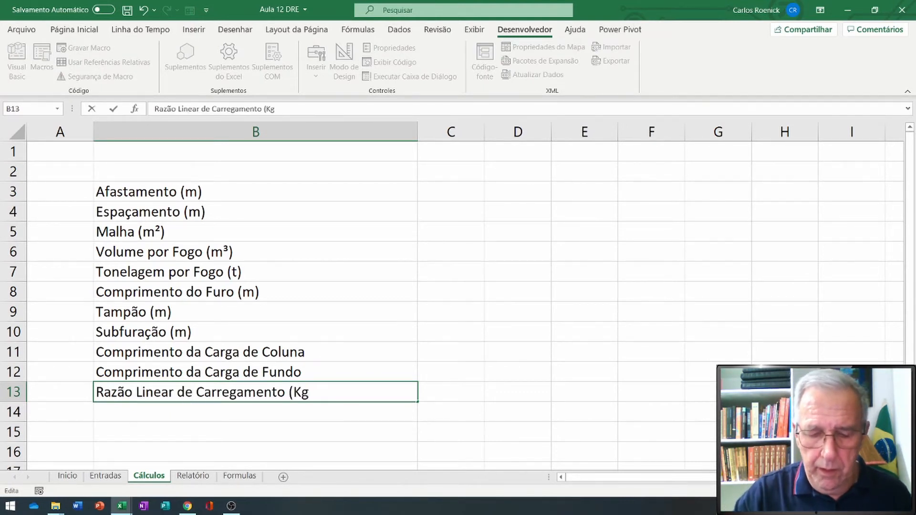
{"action": "type", "text": "/m)"}
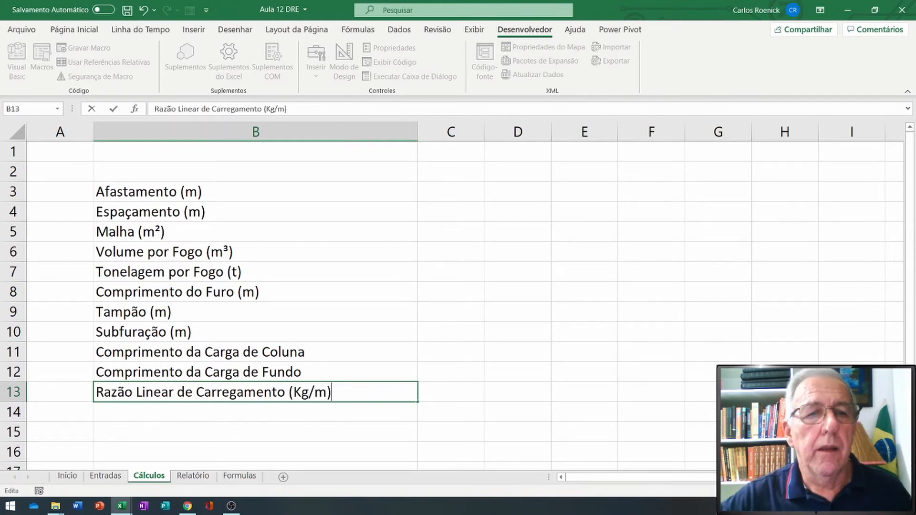
{"action": "left_click", "coordinate": [256, 353]}
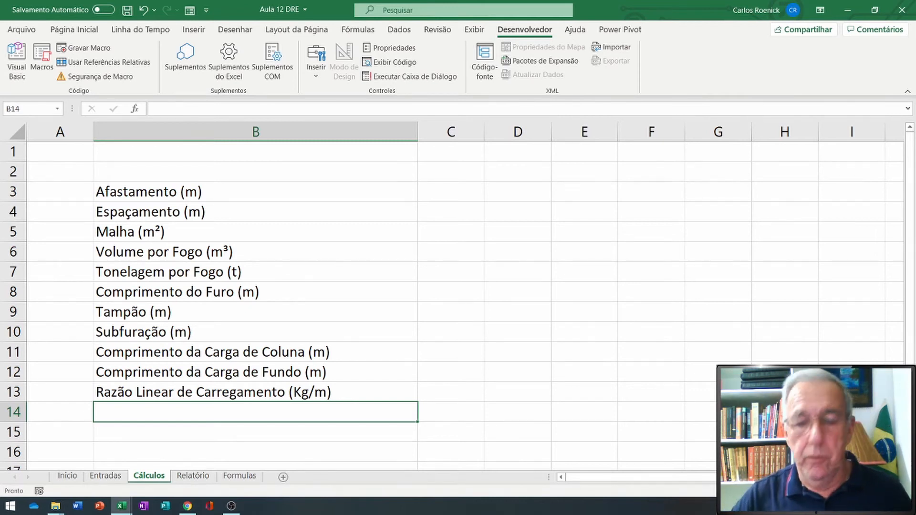
Step: Enter the label Quantidade de Explosivos na Coluna (Kg) in B14
{"action": "type", "text": "Q"}
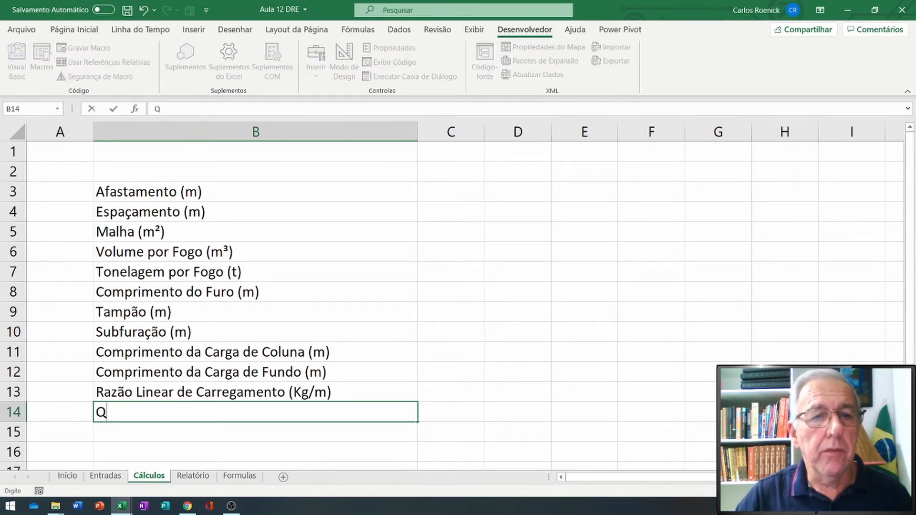
{"action": "type", "text": "uantida"}
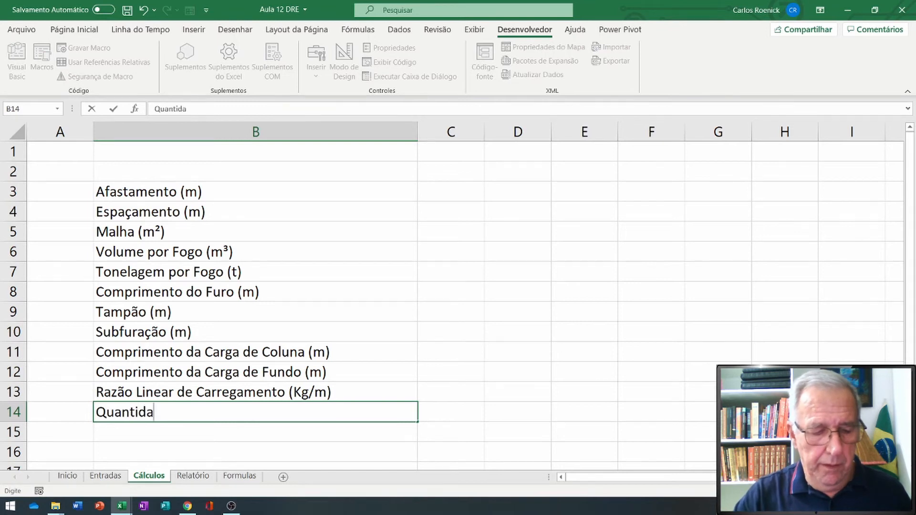
{"action": "type", "text": "de de E"}
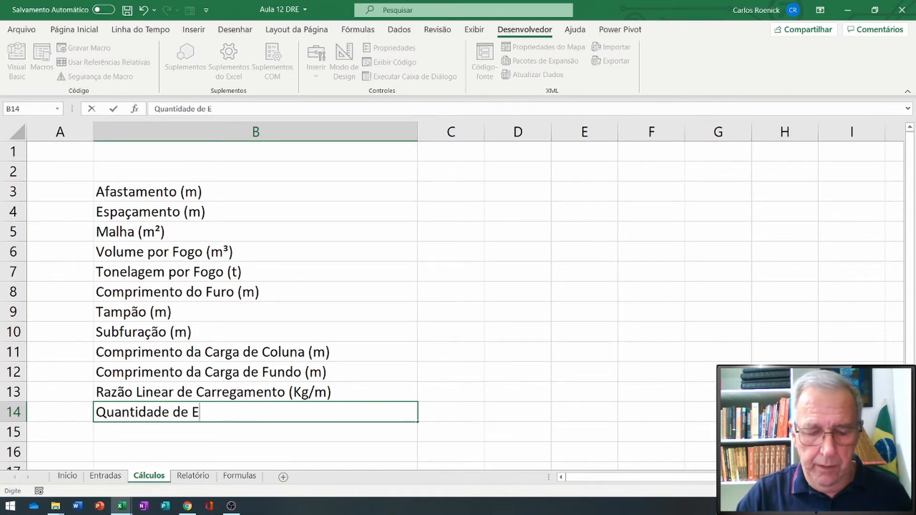
{"action": "type", "text": "xplosivos n"}
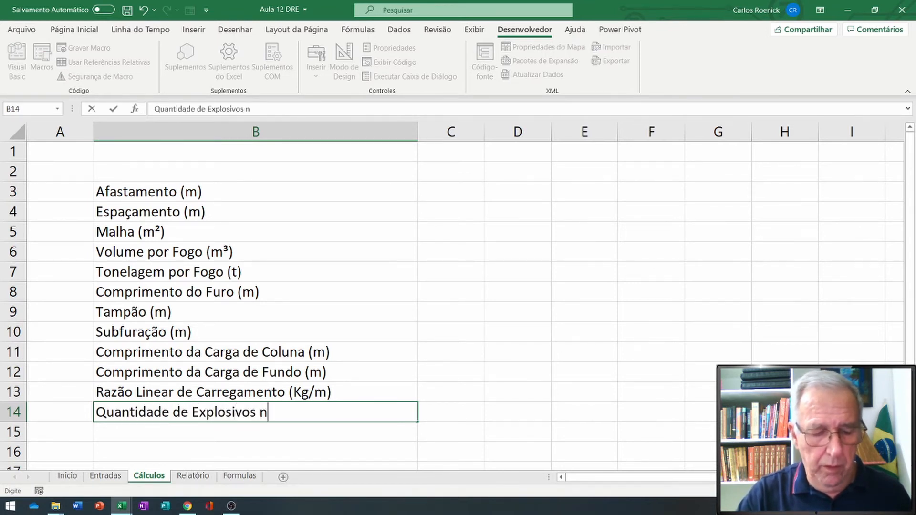
{"action": "type", "text": "a Coluna"}
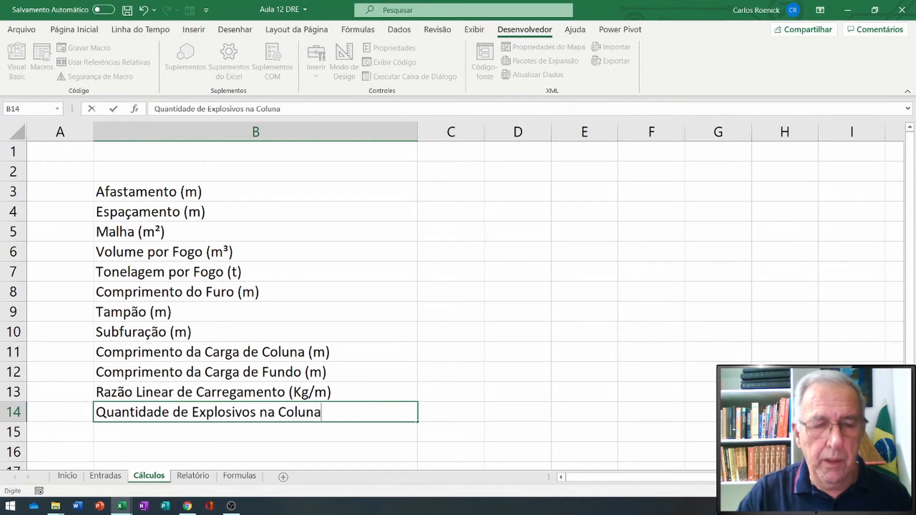
{"action": "type", "text": " (Kg"}
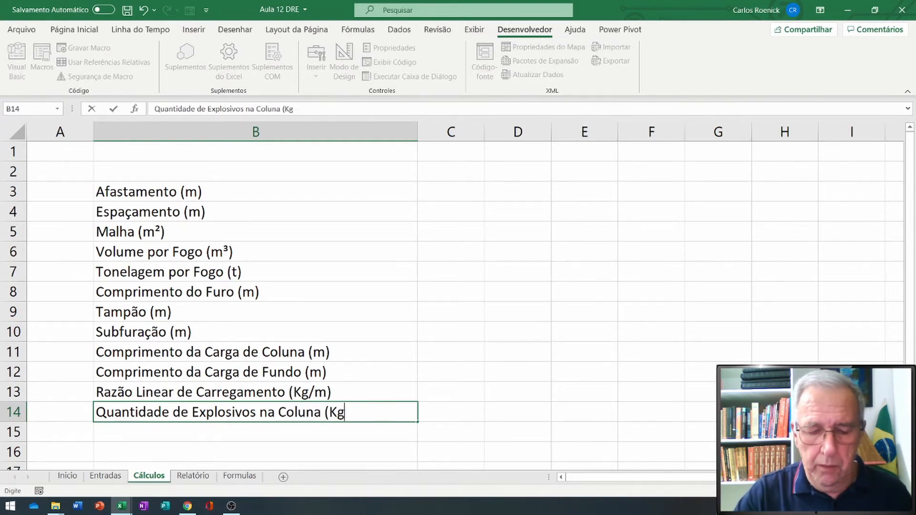
{"action": "type", "text": ")"}
{"action": "key", "text": "Return"}
Step: Enter the label Quantidade de Explosivos no Fundo (Kg) in B15
{"action": "type", "text": "Quan"}
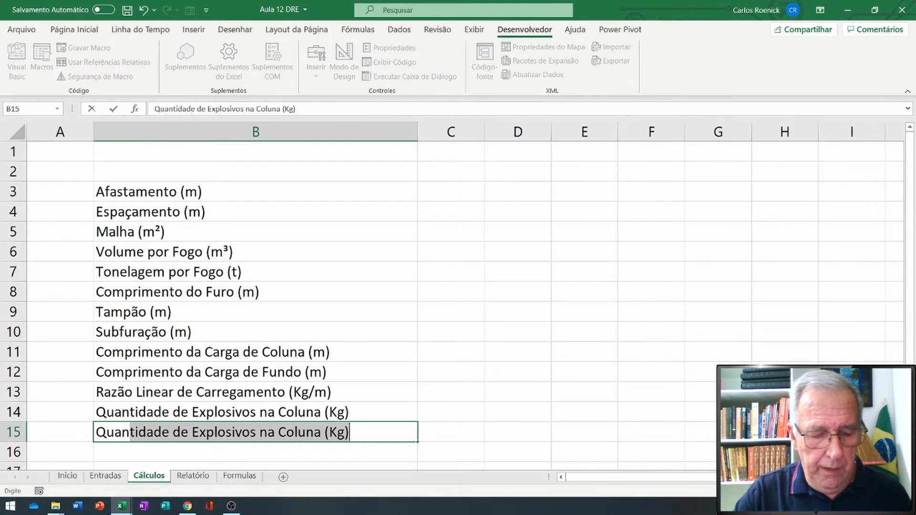
{"action": "type", "text": "tidade de Explosivos no "}
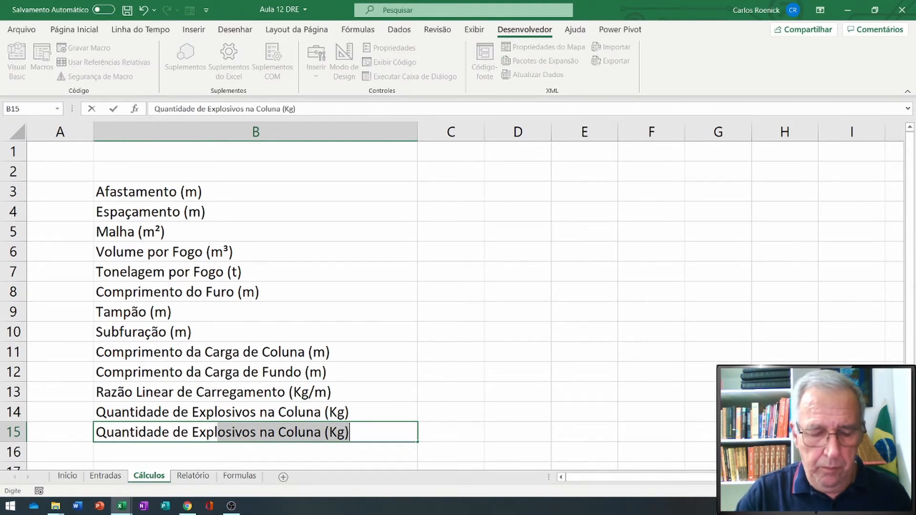
{"action": "type", "text": "Fundo ("}
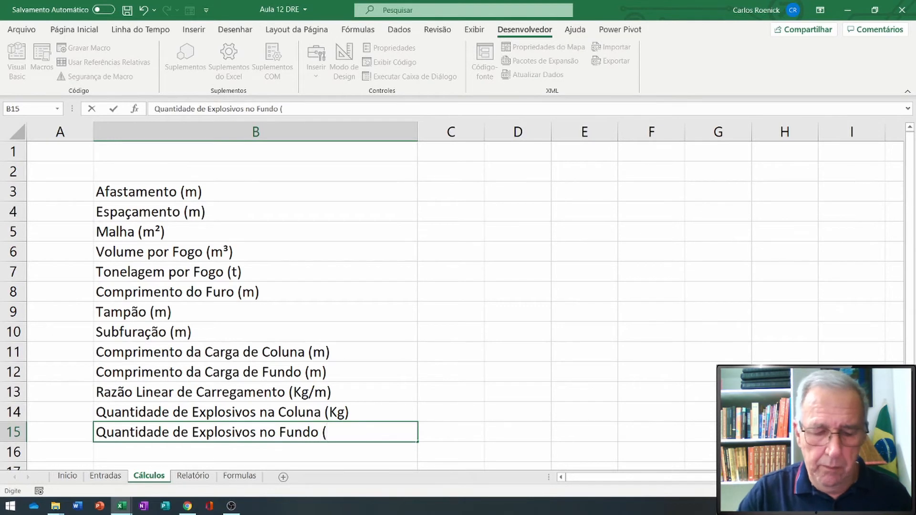
{"action": "type", "text": "Kg)"}
{"action": "key", "text": "Return"}
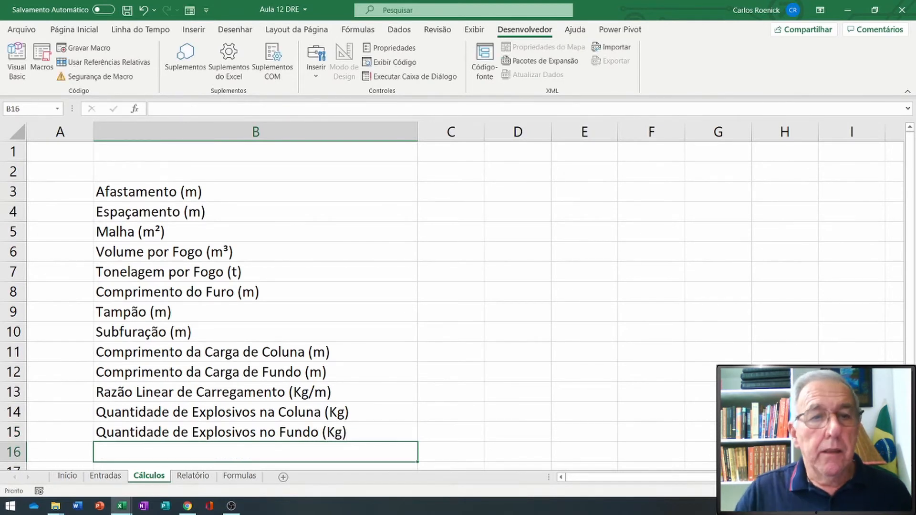
Step: Enter the label Total de Explosivos (Kg) in B16
{"action": "type", "text": "T"}
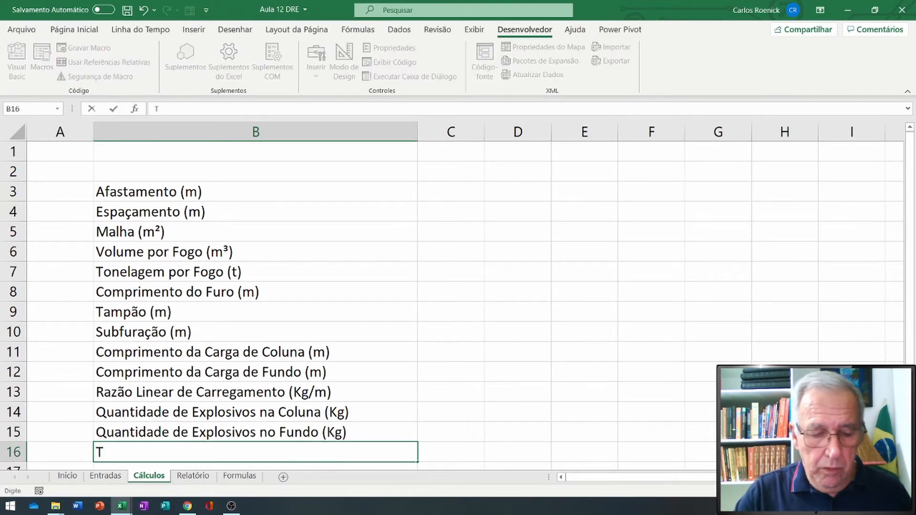
{"action": "type", "text": "otal de E"}
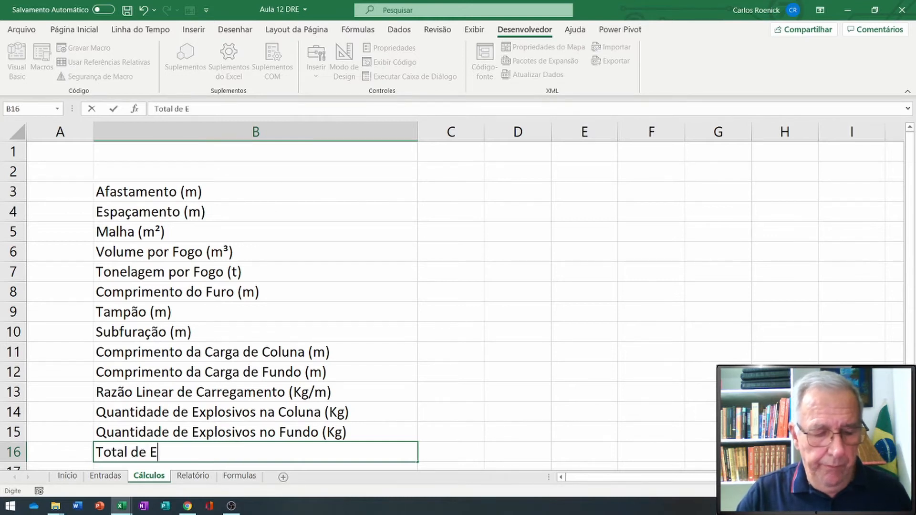
{"action": "type", "text": "xplosivos "}
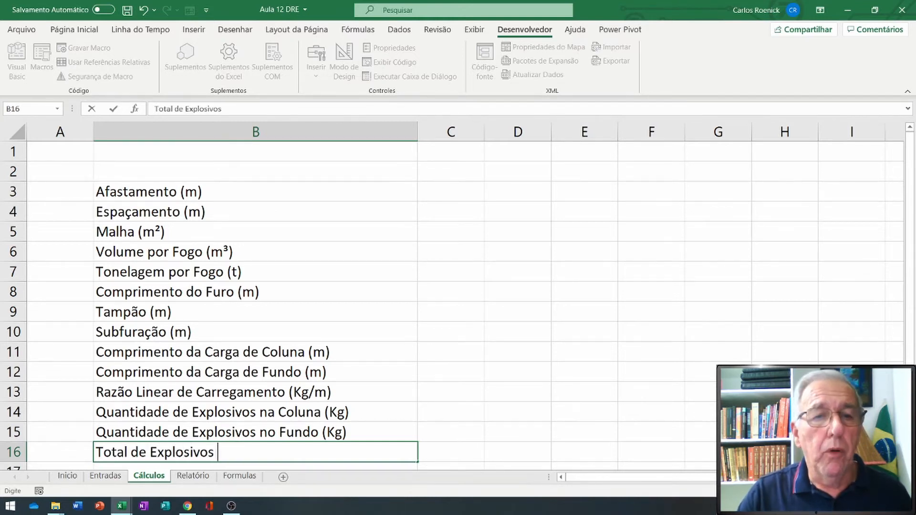
{"action": "type", "text": "(Kg)"}
{"action": "key", "text": "Return"}
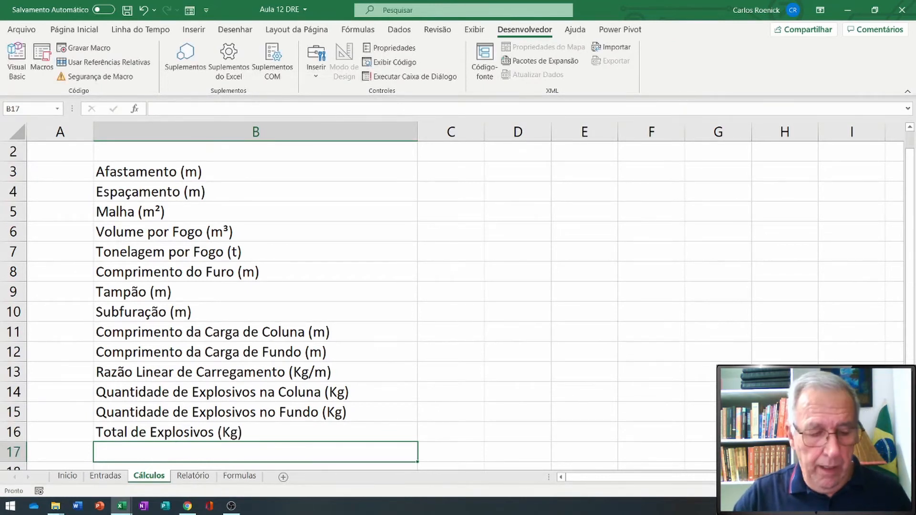
Step: Enter the label Razão de Carregamento (g/t) in B17
{"action": "type", "text": "Razão de C"}
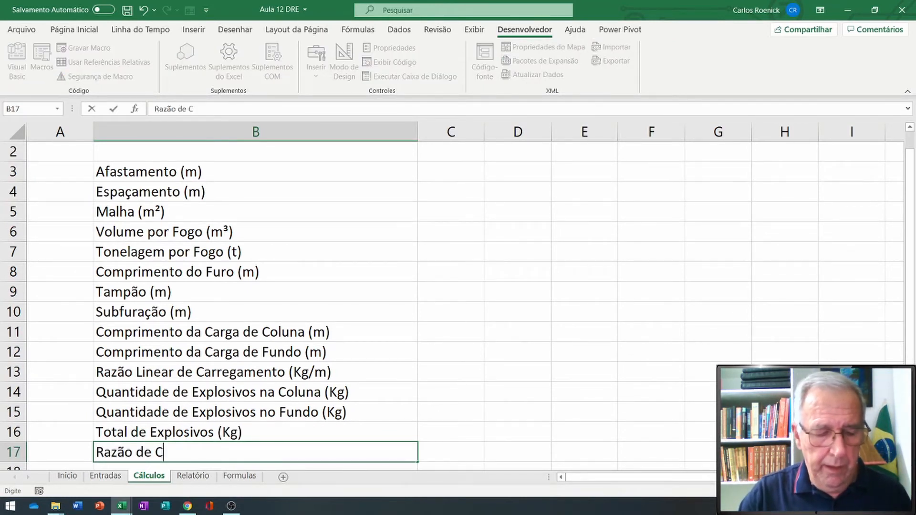
{"action": "type", "text": "arregame"}
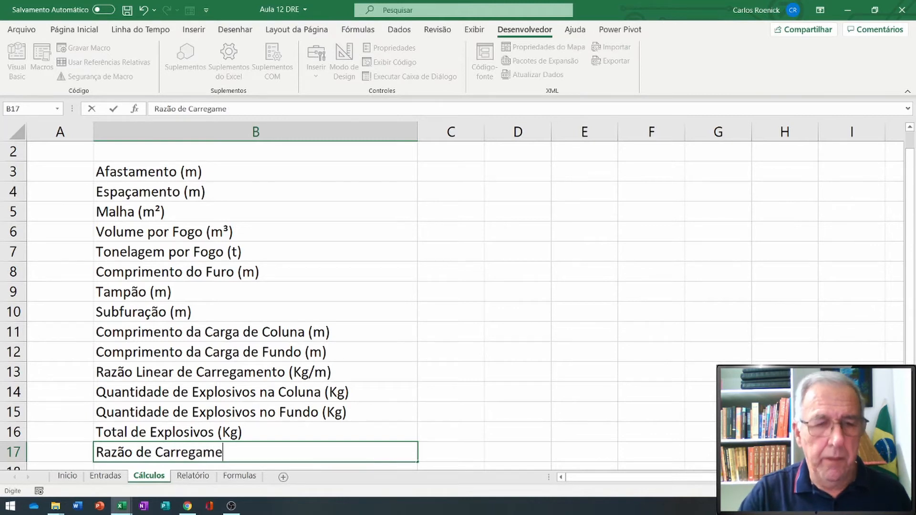
{"action": "type", "text": "nto ("}
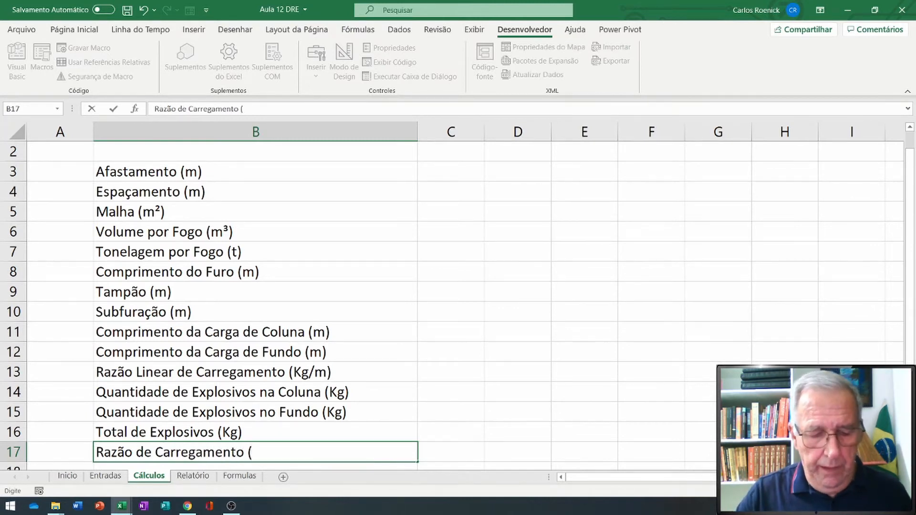
{"action": "type", "text": "g/t"}
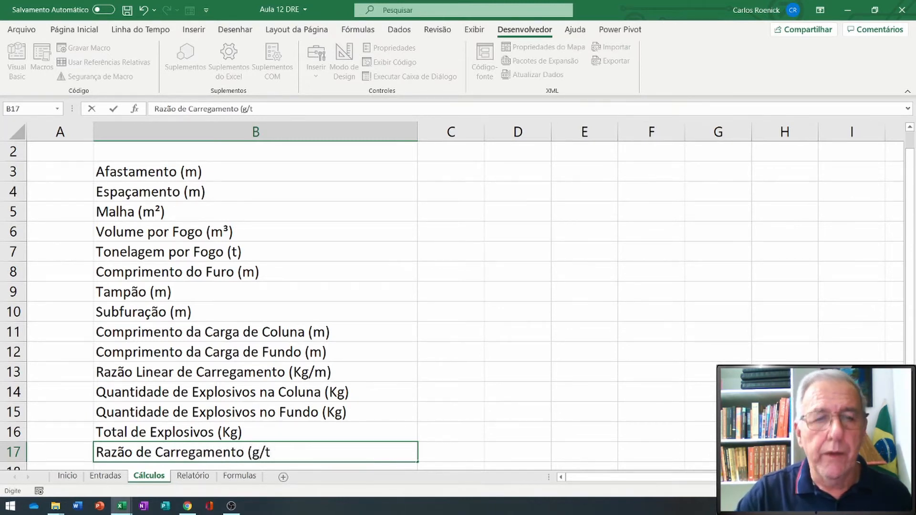
{"action": "type", "text": ")"}
{"action": "key", "text": "Return"}
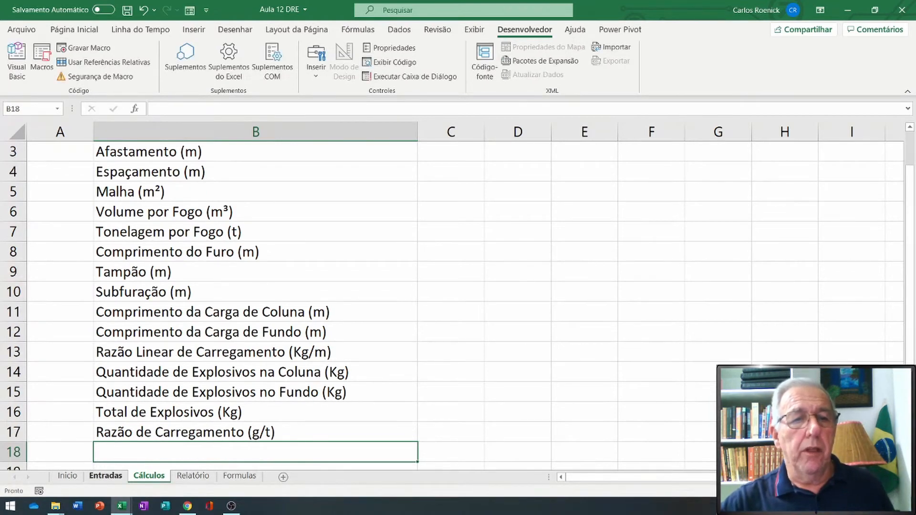
Step: Review the Entradas, Cálculos and Relatório sheets, ending at the Afastamento value cell C3 on Cálculos
{"action": "key", "text": "ctrl+Page_Up"}
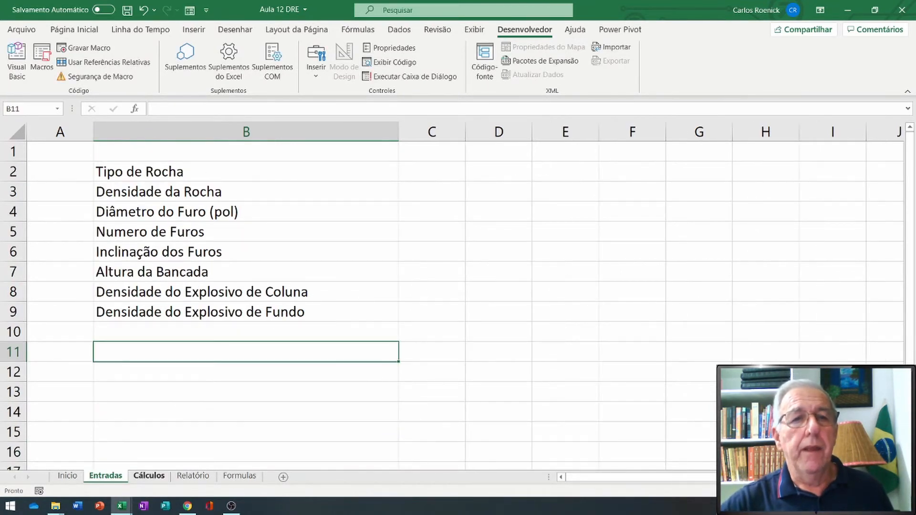
{"action": "key", "text": "ctrl+Page_Down"}
{"action": "scroll", "coordinate": [451, 306], "scroll_direction": "up", "scroll_amount": 1}
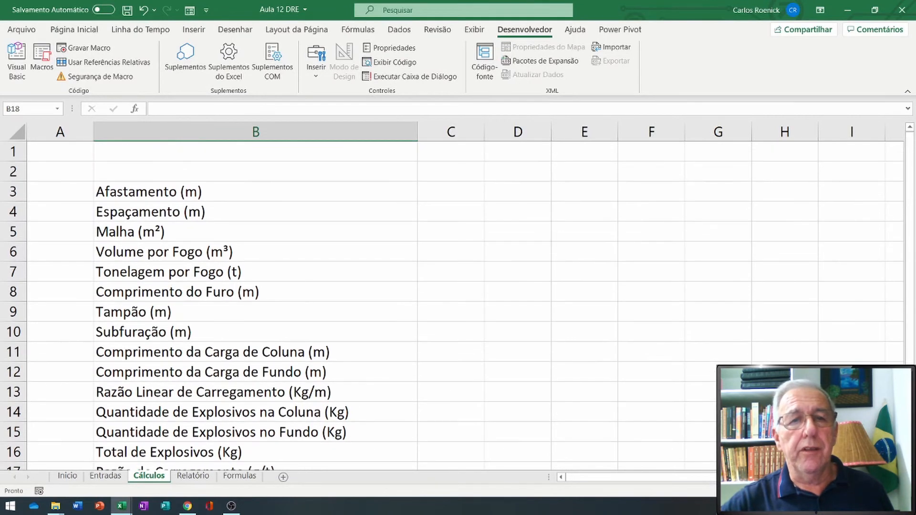
{"action": "scroll", "coordinate": [452, 305], "scroll_direction": "down", "scroll_amount": 1}
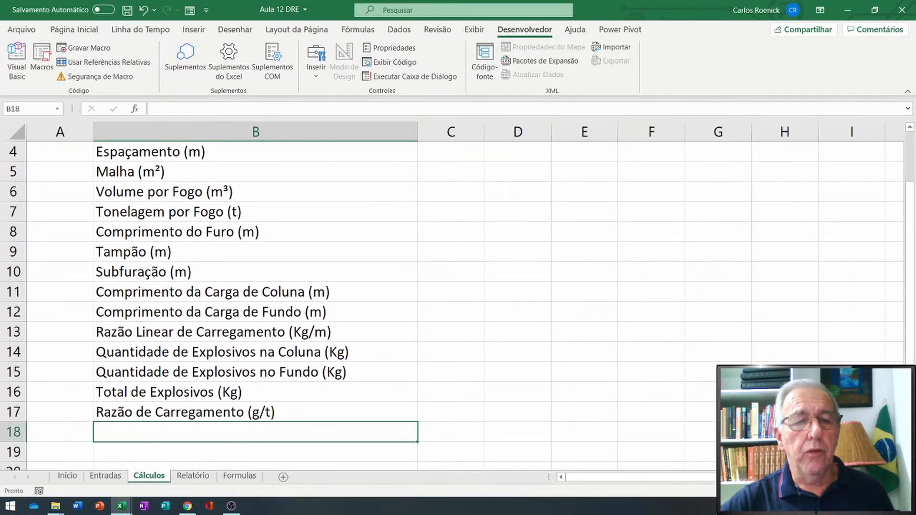
{"action": "key", "text": "ctrl+Page_Down"}
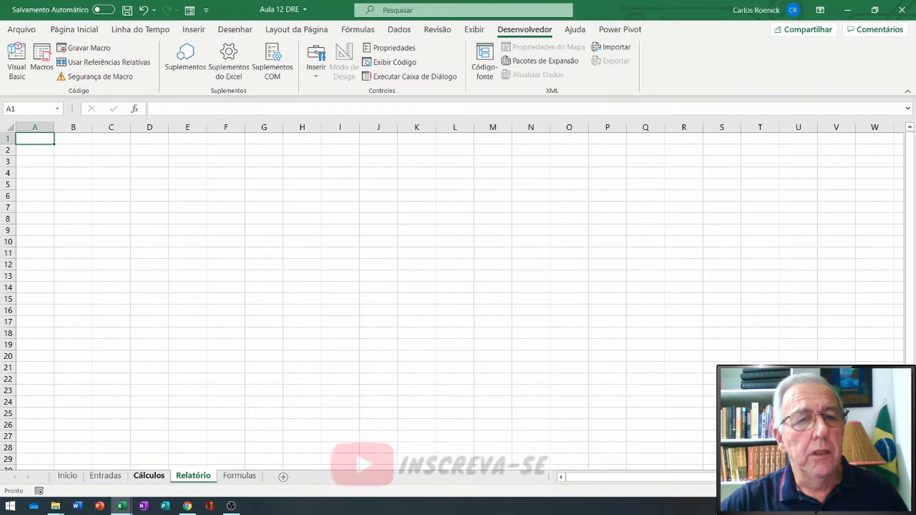
{"action": "key", "text": "ctrl+Page_Up"}
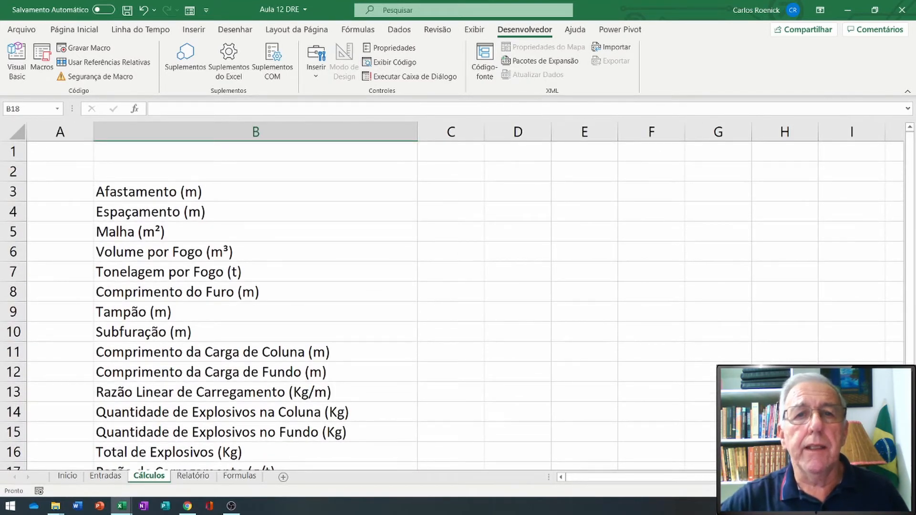
{"action": "left_click", "coordinate": [451, 191]}
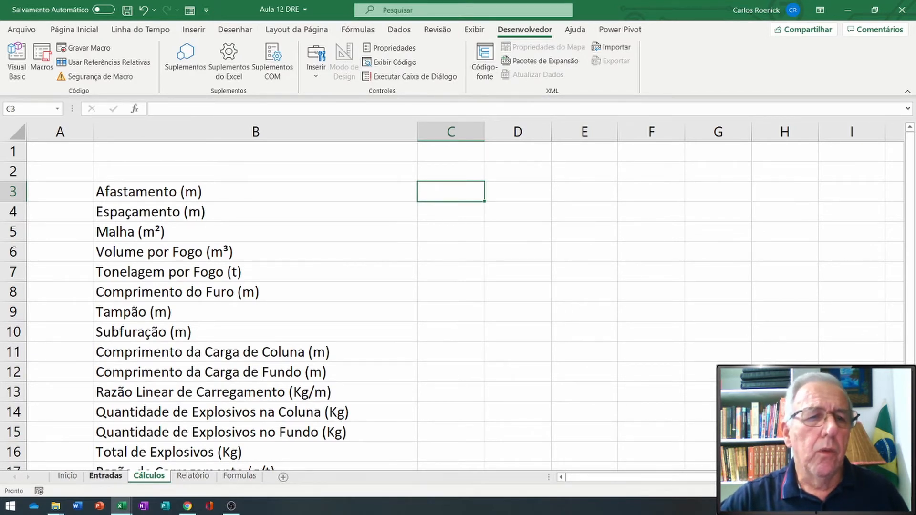
Step: On the Entradas sheet, enter Calcário as the Tipo de Rocha in C2 and 2,54 as the Densidade da Rocha in C3
{"action": "left_click", "coordinate": [105, 476]}
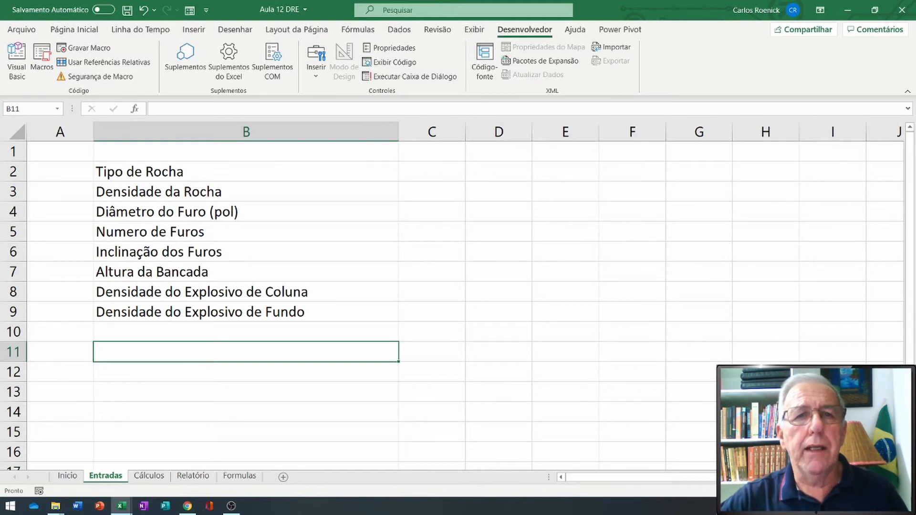
{"action": "left_click", "coordinate": [431, 171]}
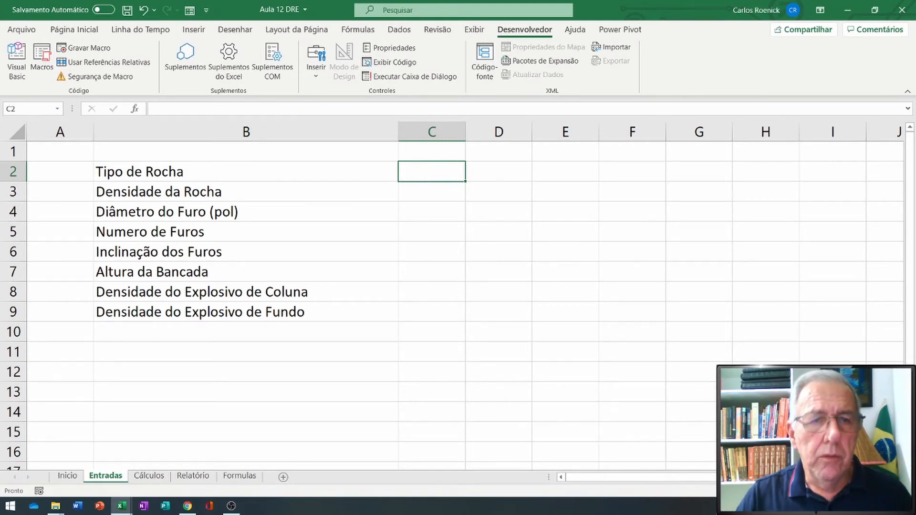
{"action": "type", "text": "Cal"}
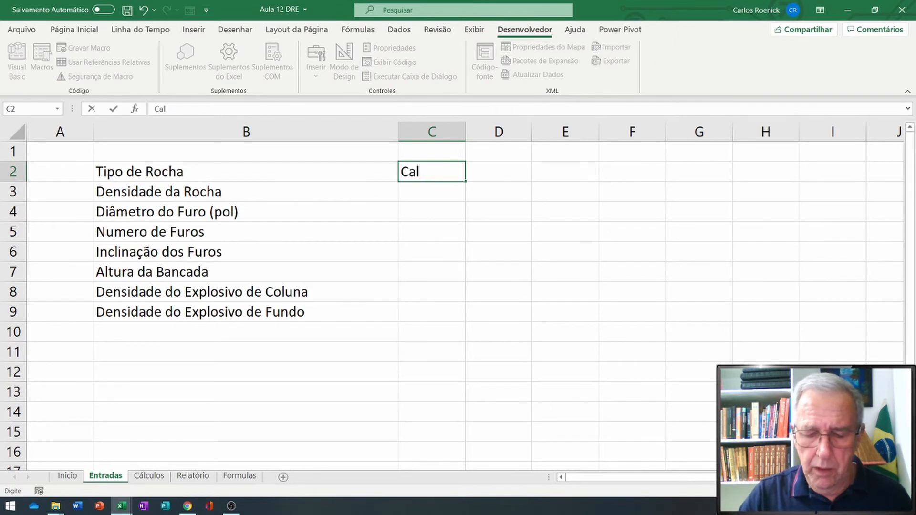
{"action": "type", "text": "cário"}
{"action": "key", "text": "Return"}
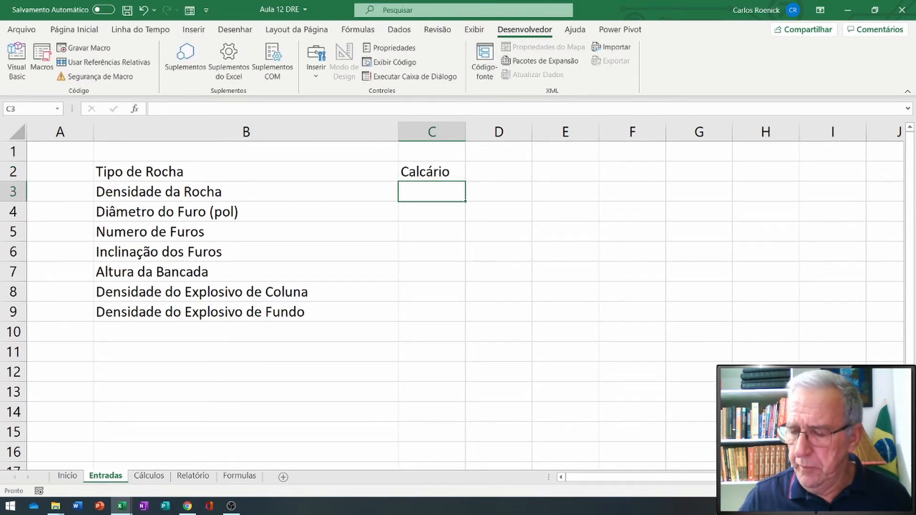
{"action": "type", "text": "2,54"}
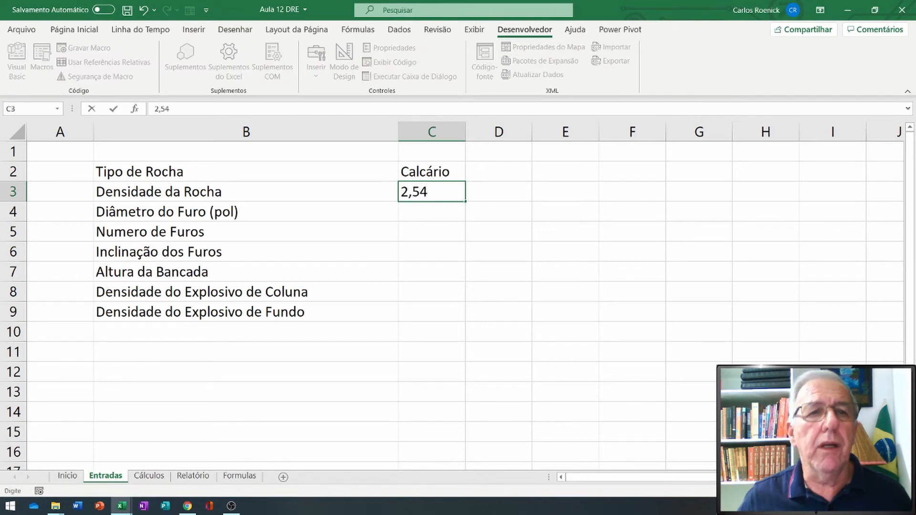
{"action": "key", "text": "Return"}
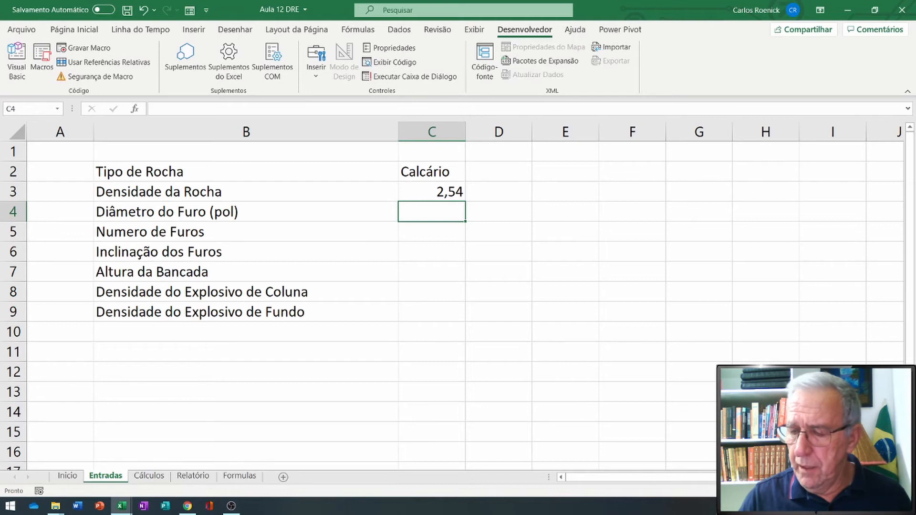
Step: Fill in the hole data in C4:C6 with a diameter of 3, a hole count of 1 and an inclination of 15
{"action": "type", "text": "3"}
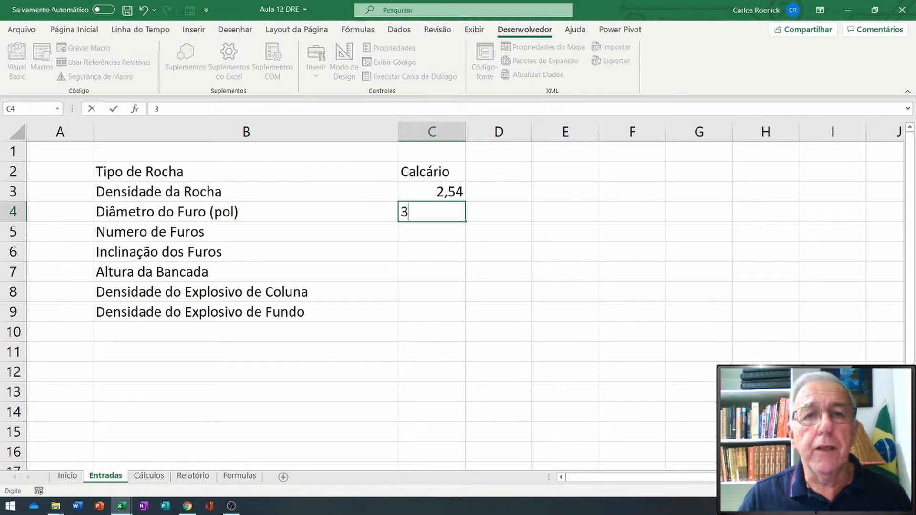
{"action": "key", "text": "Return"}
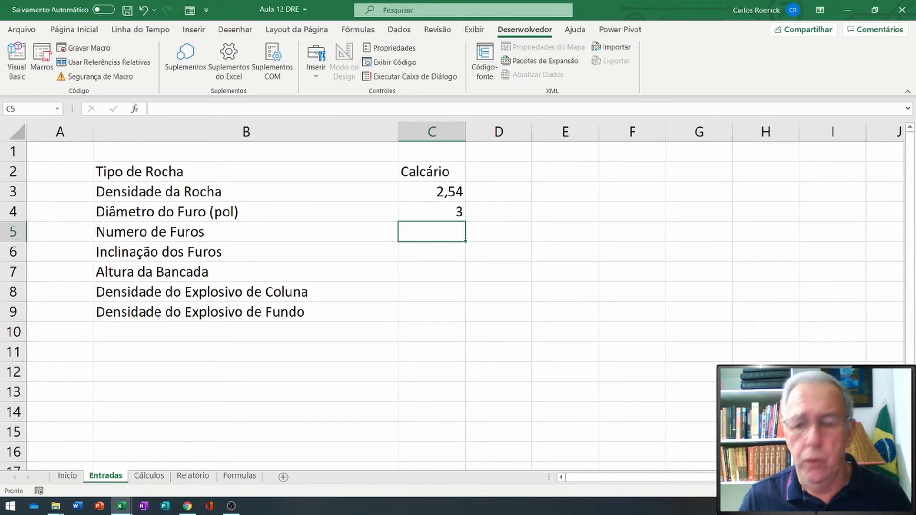
{"action": "type", "text": "1"}
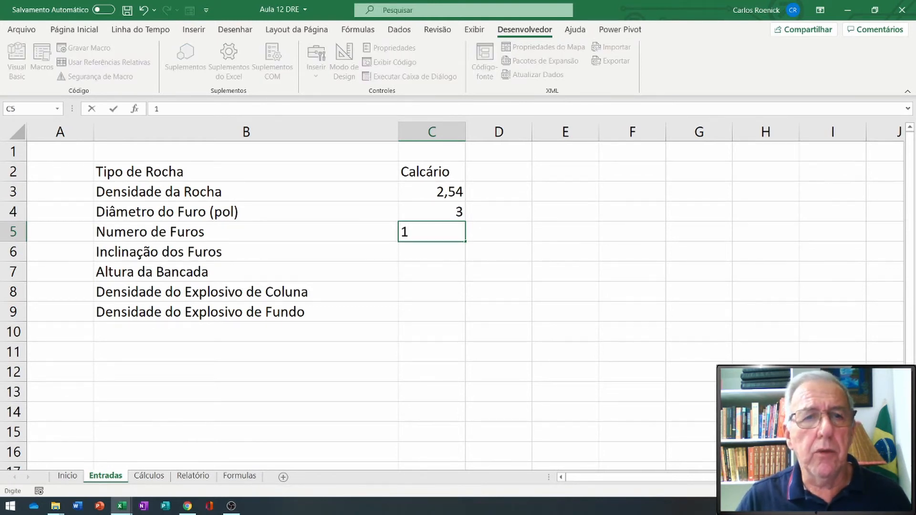
{"action": "key", "text": "Return"}
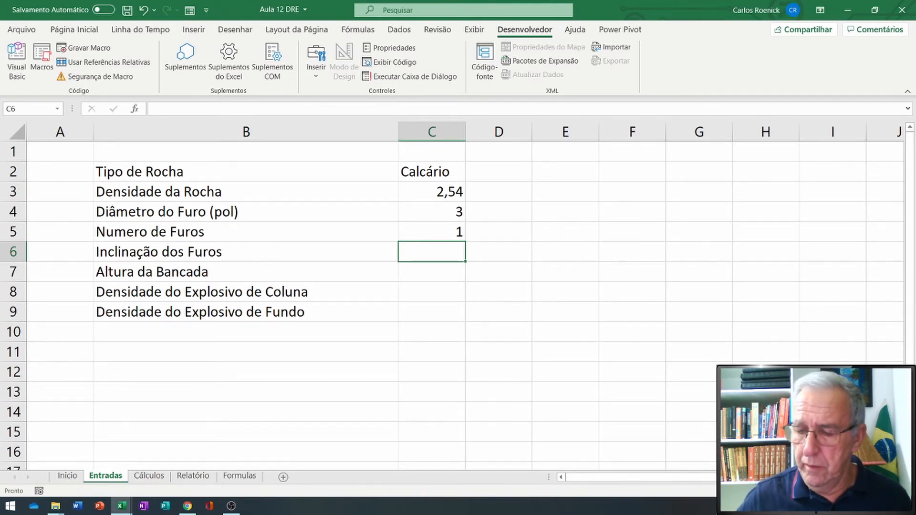
{"action": "type", "text": "15"}
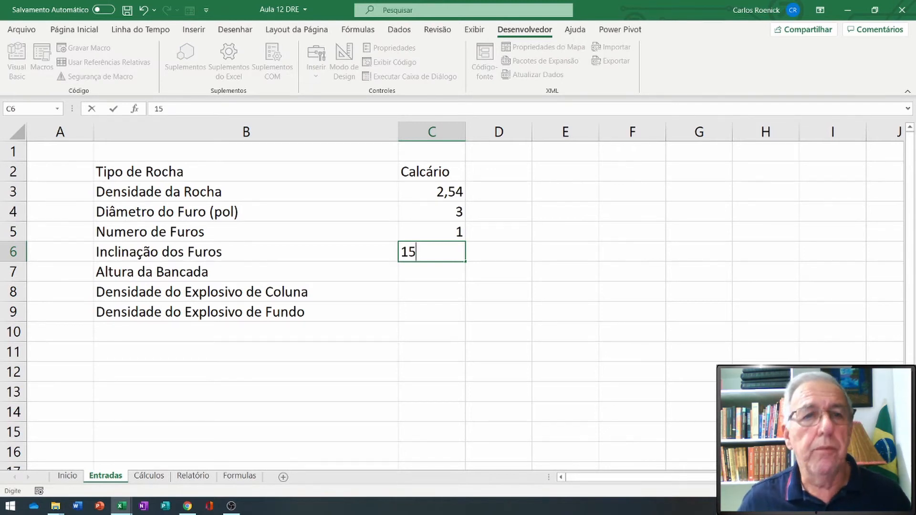
{"action": "key", "text": "Return"}
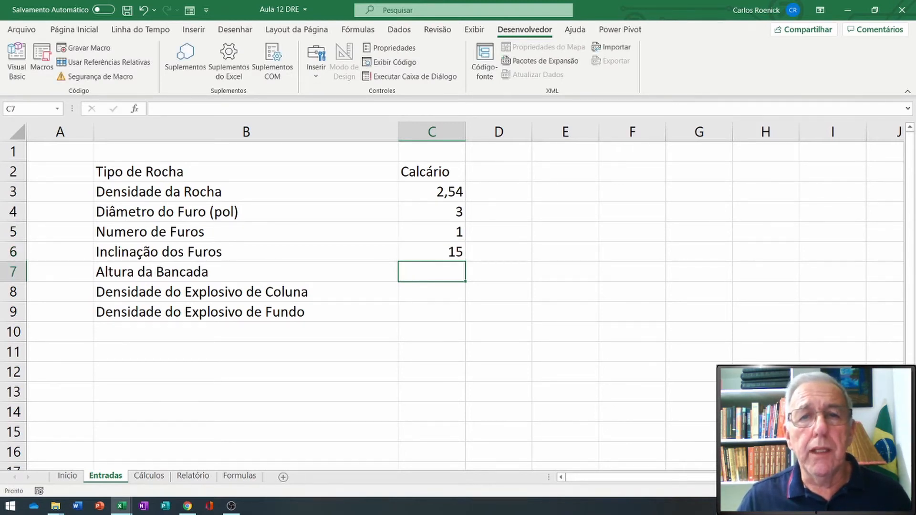
Step: Enter 15 as the Altura da Bancada in C7 and 0,85 as the Densidade do Explosivo de Coluna in C8
{"action": "type", "text": "15"}
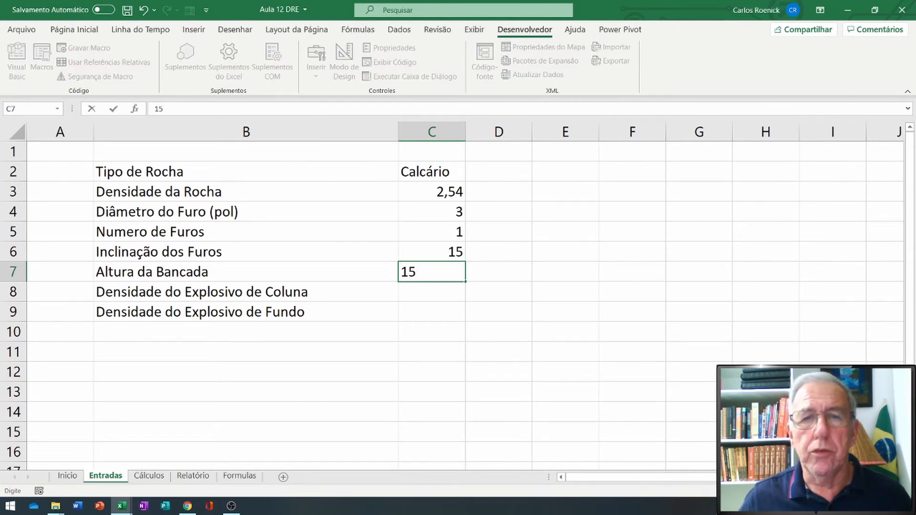
{"action": "key", "text": "Return"}
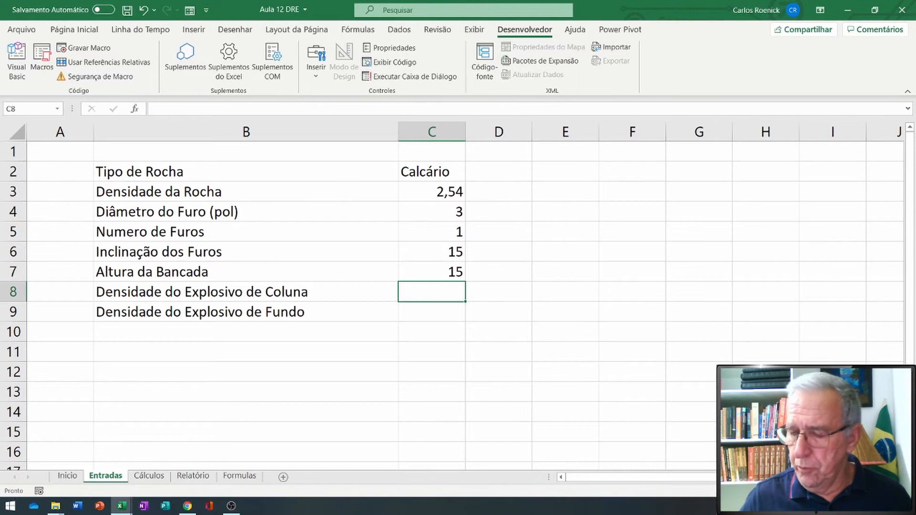
{"action": "type", "text": "0,85"}
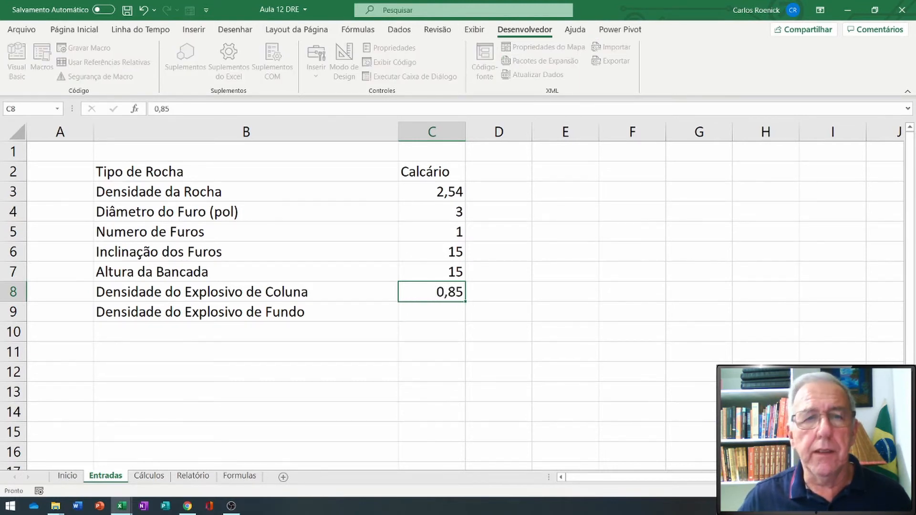
{"action": "key", "text": "Return"}
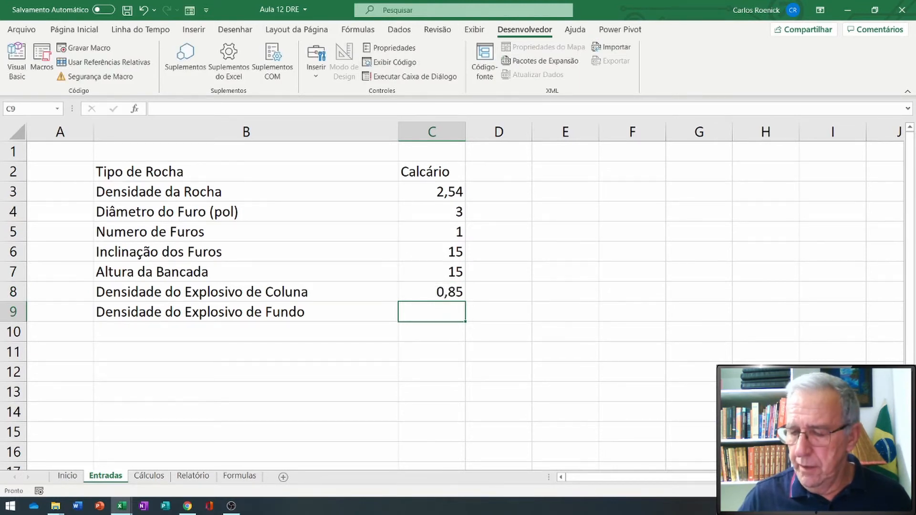
Step: Enter 1,10 as the Densidade do Explosivo de Fundo in C9, and format C3:C9 as Number with two decimal places
{"action": "type", "text": "1,10"}
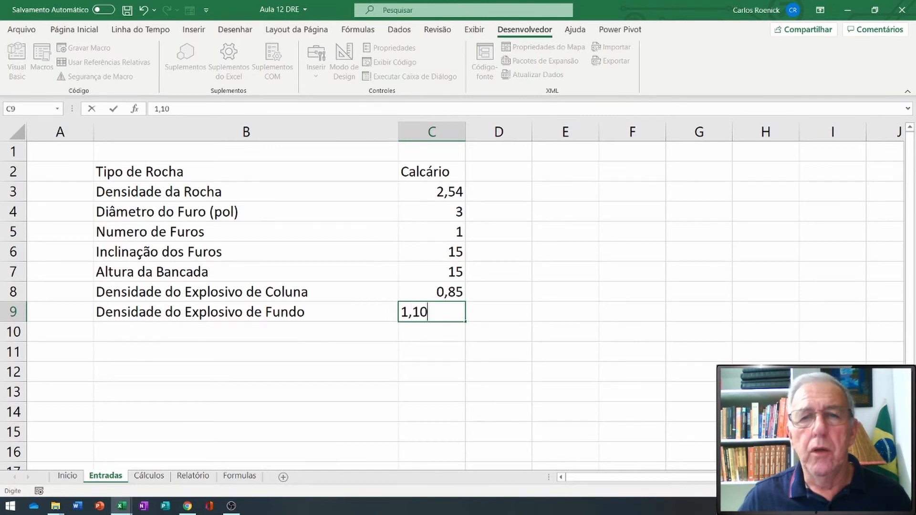
{"action": "key", "text": "Return"}
{"action": "left_click", "coordinate": [432, 132]}
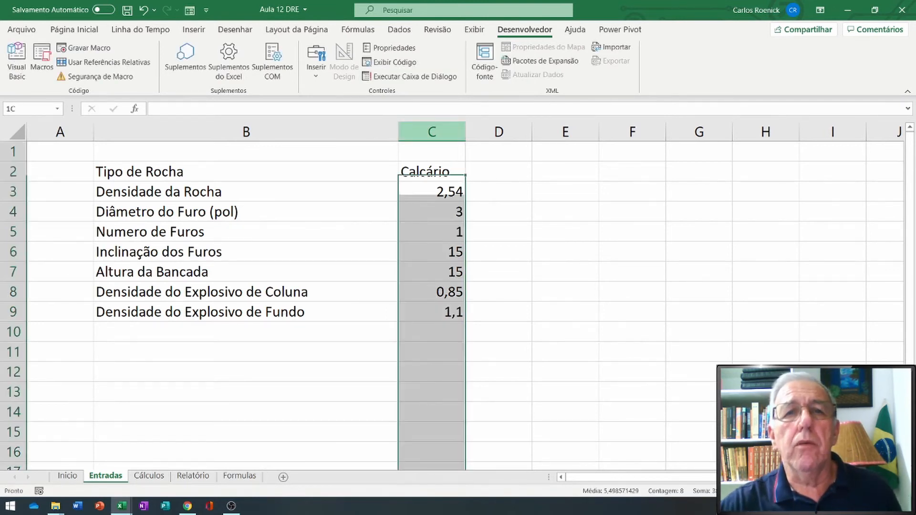
{"action": "left_click", "coordinate": [75, 29]}
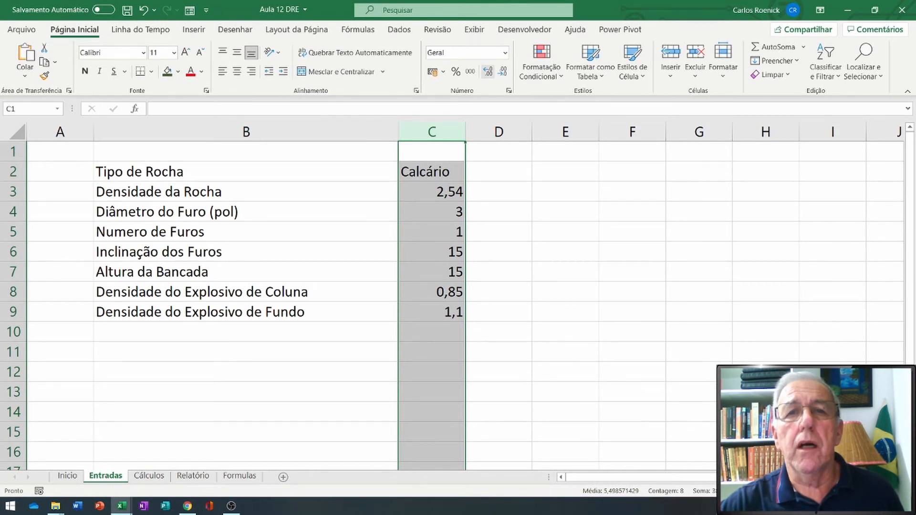
{"action": "left_click_drag", "start_coordinate": [432, 192], "coordinate": [431, 312]}
{"action": "left_click", "coordinate": [505, 52]}
{"action": "left_click", "coordinate": [472, 96]}
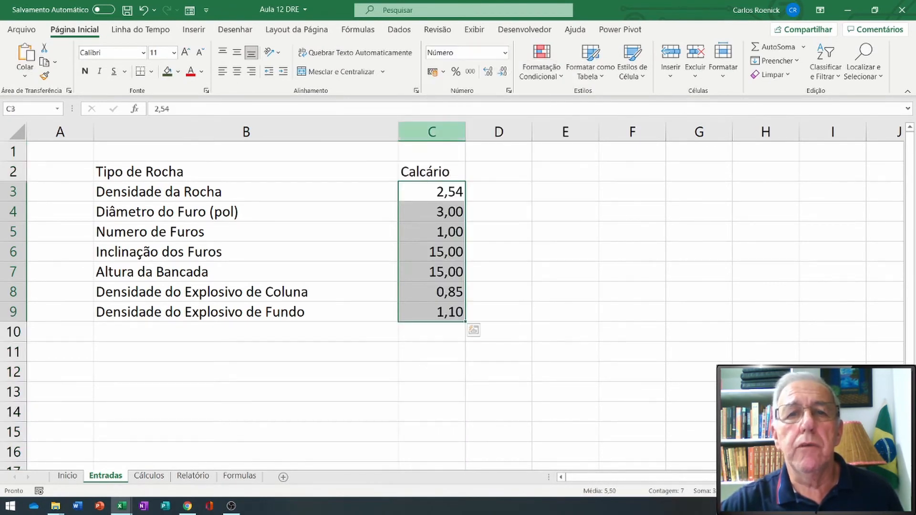
{"action": "left_click", "coordinate": [502, 71]}
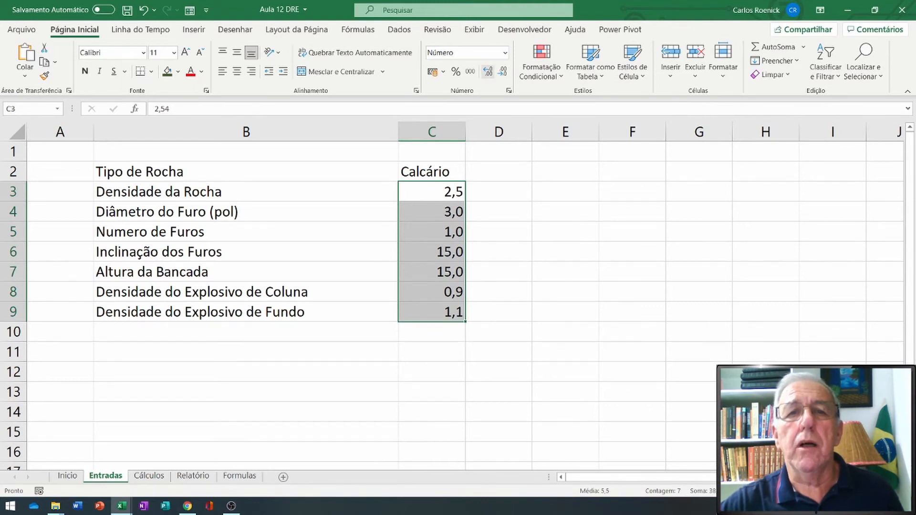
{"action": "left_click", "coordinate": [488, 71]}
{"action": "left_click", "coordinate": [498, 332]}
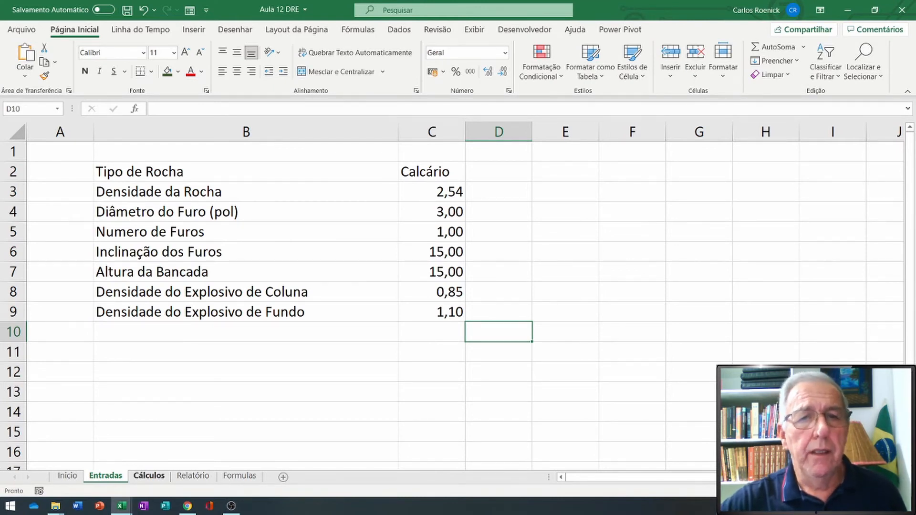
Step: On the Cálculos sheet, link the Afastamento in C3 to the hole diameter with =Entradas!C4
{"action": "left_click", "coordinate": [149, 476]}
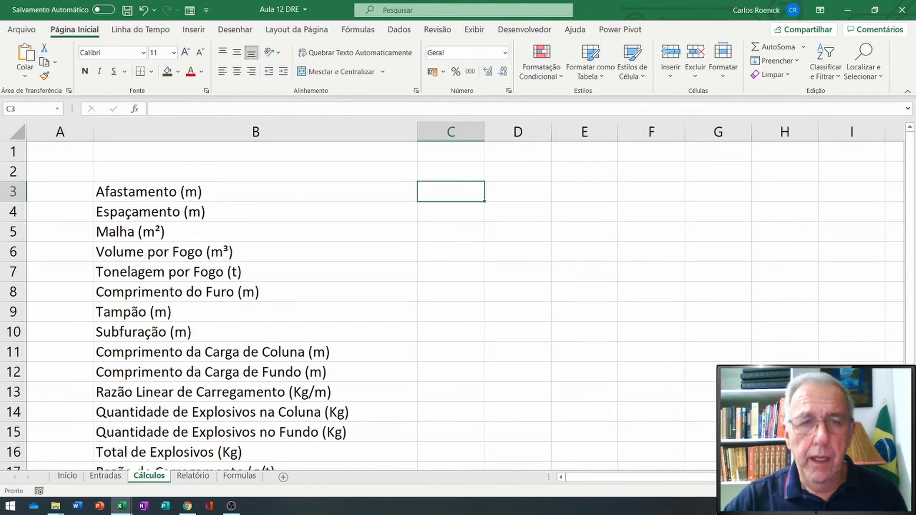
{"action": "type", "text": "="}
{"action": "left_click", "coordinate": [106, 476]}
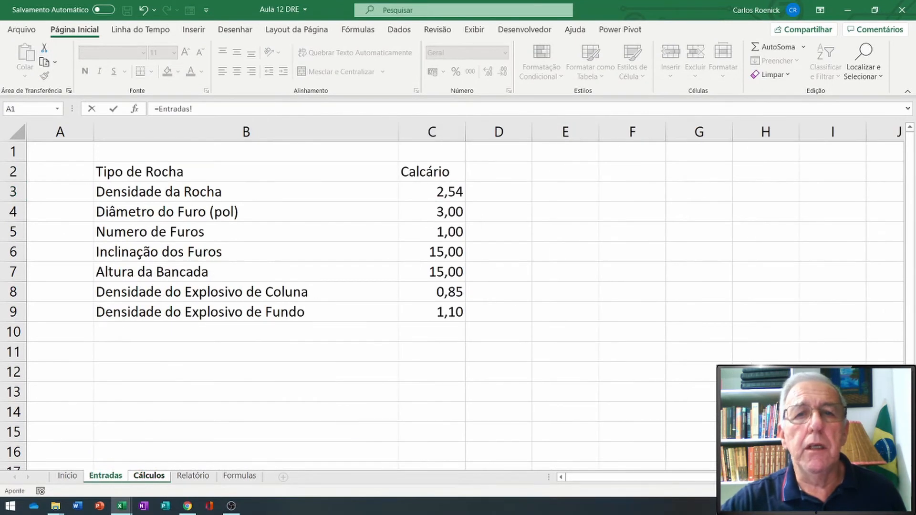
{"action": "left_click", "coordinate": [432, 212]}
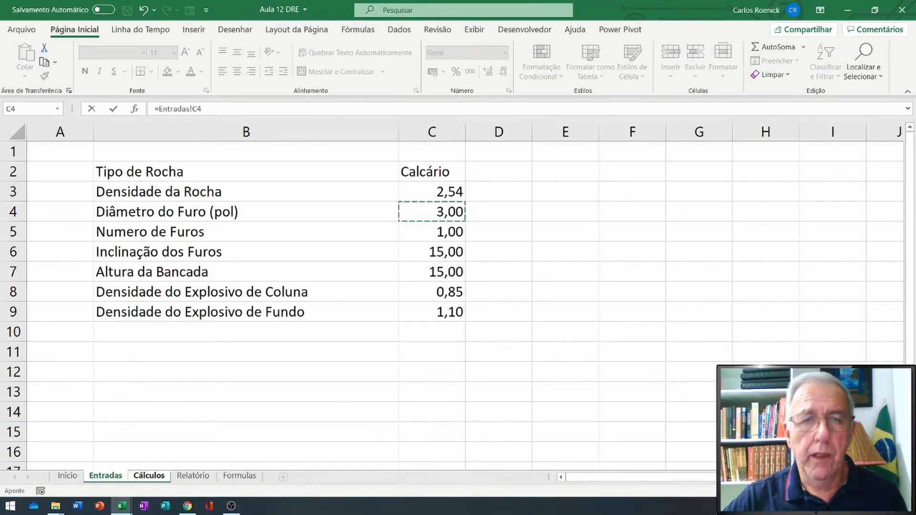
{"action": "key", "text": "Return"}
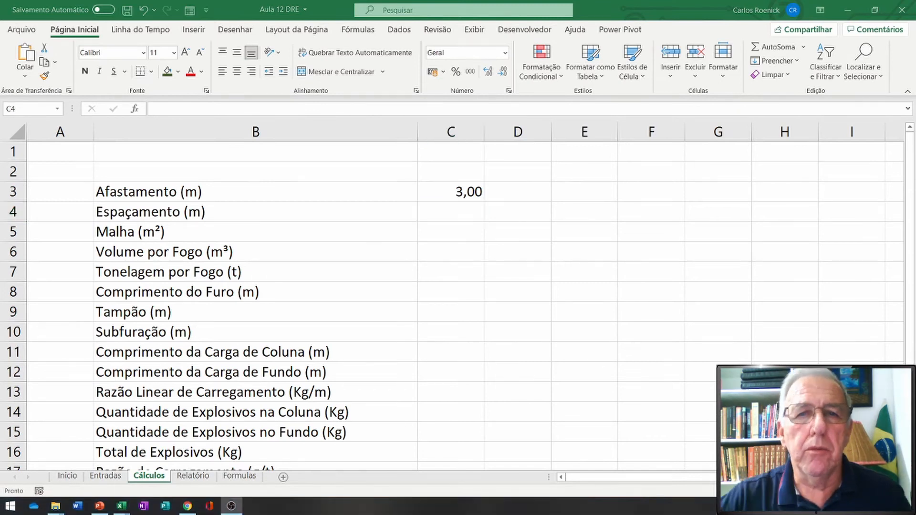
{"action": "key", "text": "alt+Tab"}
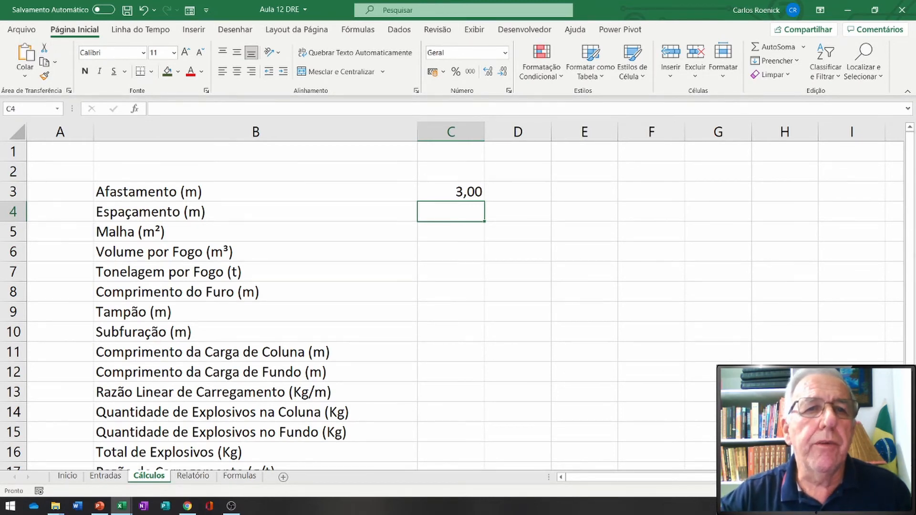
Step: Calculate the Espaçamento in C4 as 1,5 times the Afastamento value of 3
{"action": "key", "text": "F2"}
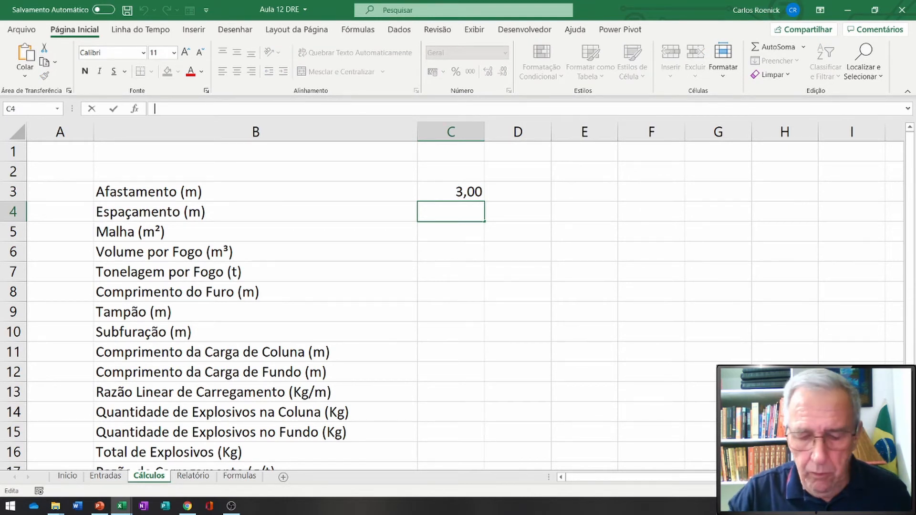
{"action": "type", "text": "+1,5"}
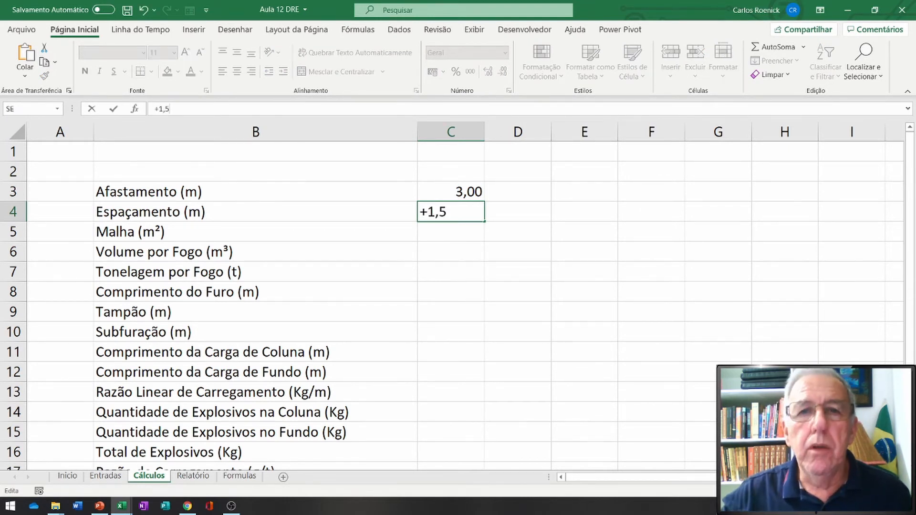
{"action": "type", "text": "*"}
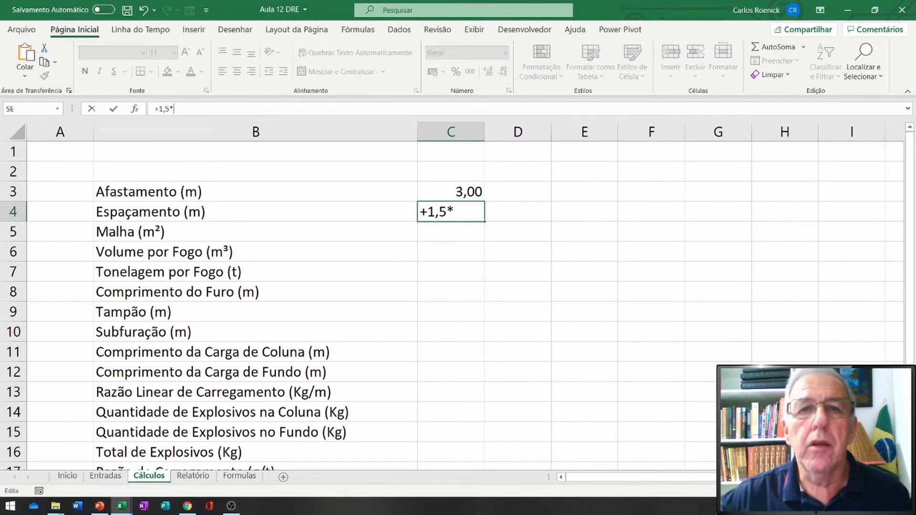
{"action": "type", "text": "3"}
{"action": "key", "text": "Return"}
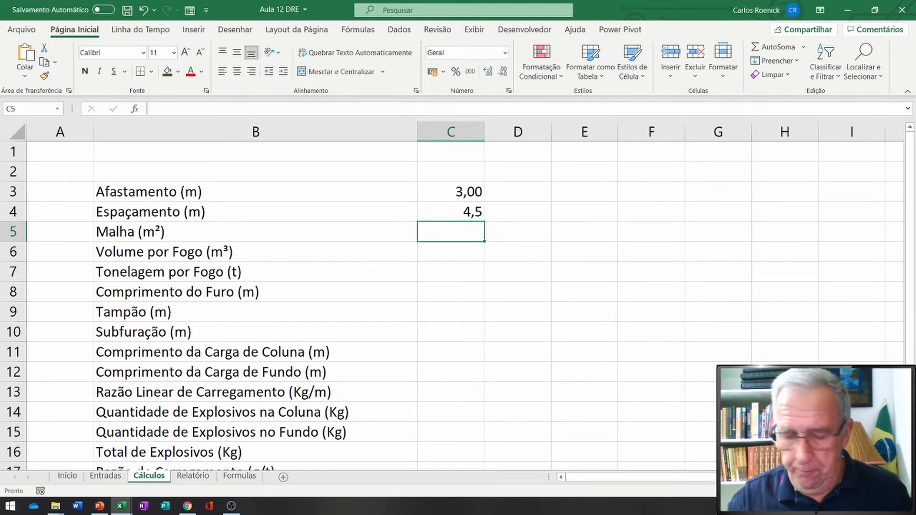
Step: Calculate the Malha in C5 as Espaçamento times Afastamento with the formula =C4*C3
{"action": "type", "text": "="}
{"action": "key", "text": "Up"}
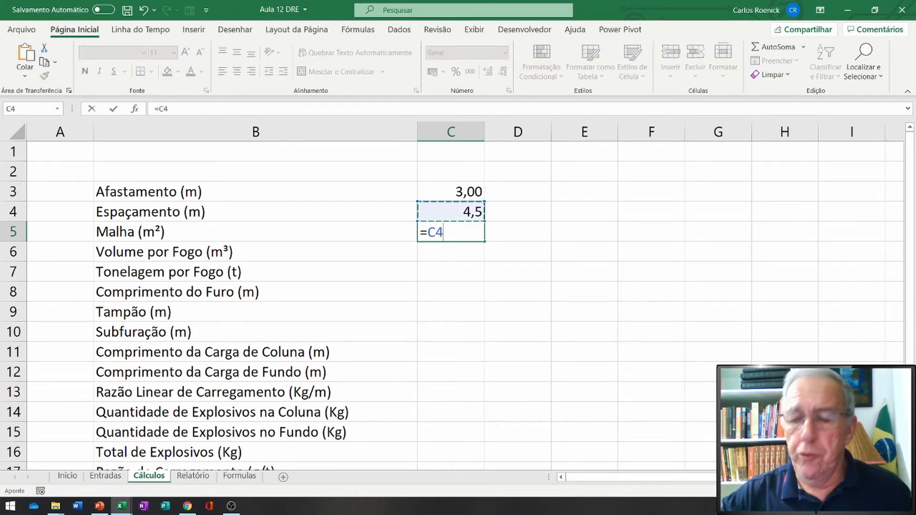
{"action": "type", "text": "*"}
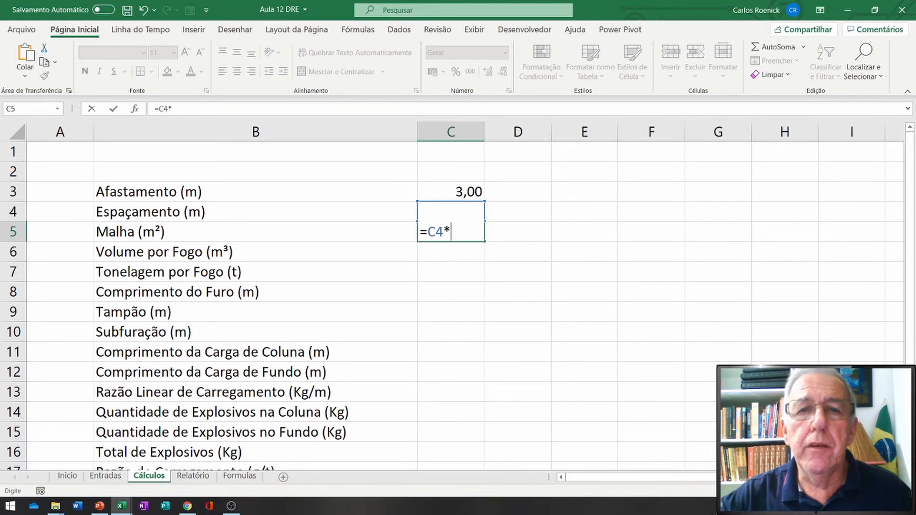
{"action": "key", "text": "Up"}
{"action": "key", "text": "Up"}
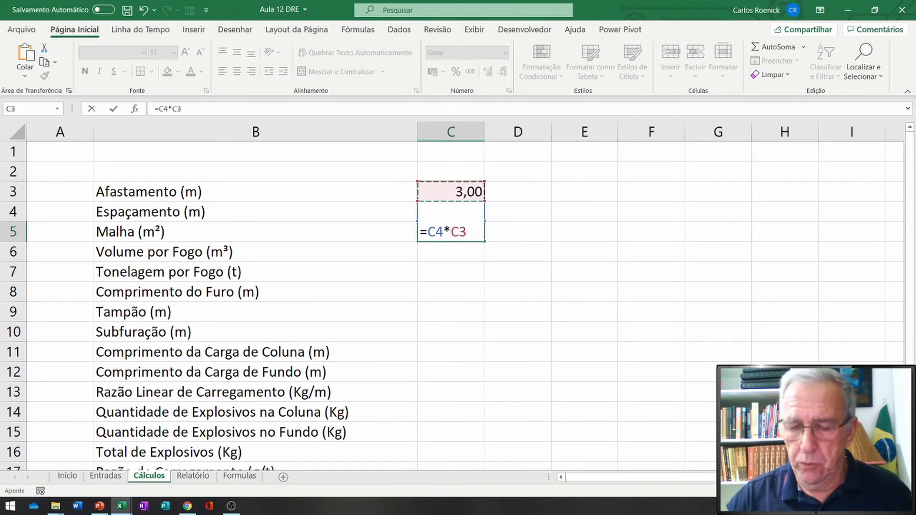
{"action": "key", "text": "Return"}
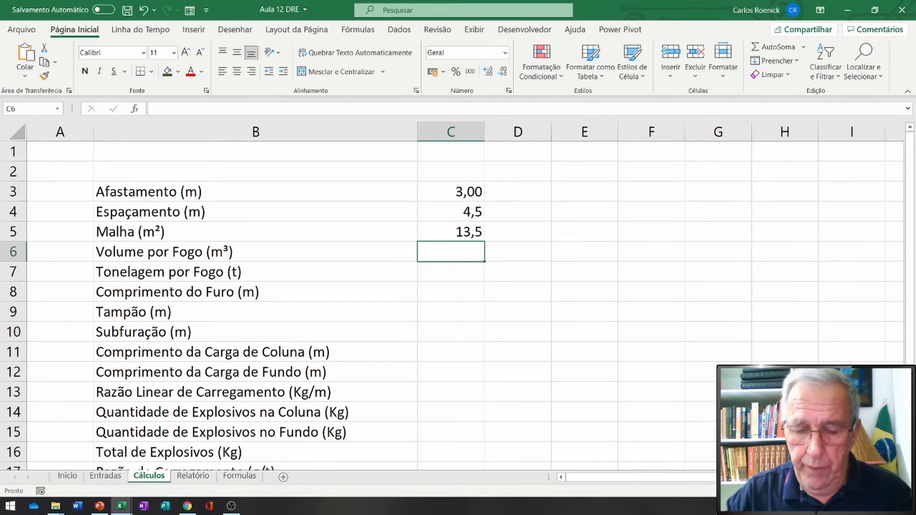
Step: Calculate the Volume por Fogo in C6 as Malha times Altura da Bancada with =C5*Entradas!C7
{"action": "type", "text": "="}
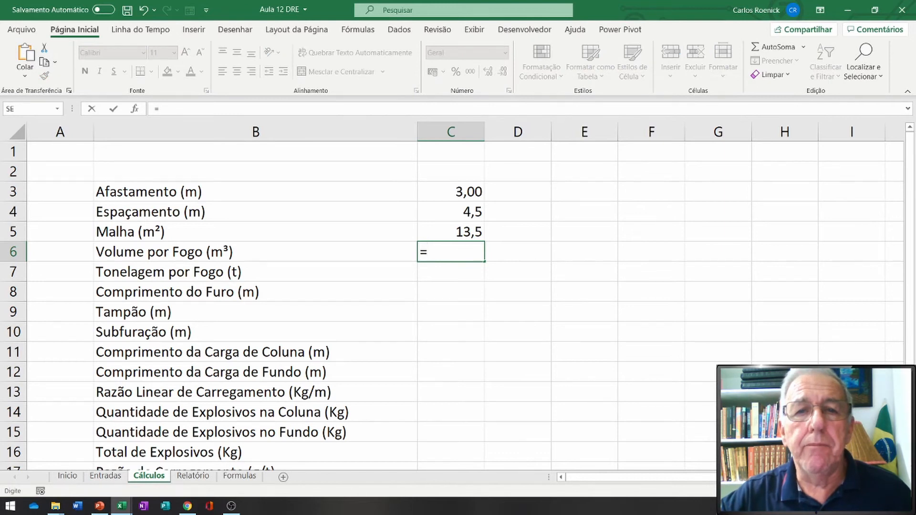
{"action": "key", "text": "Up"}
{"action": "type", "text": "*"}
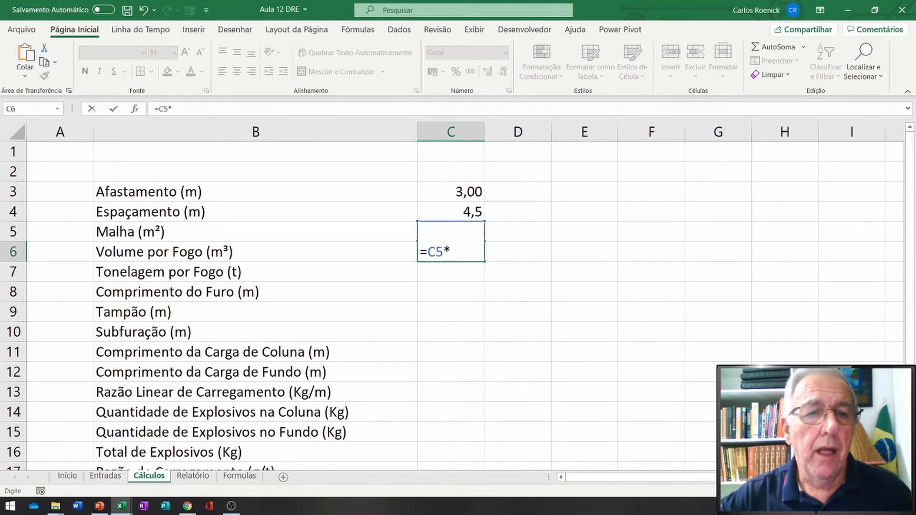
{"action": "left_click", "coordinate": [106, 476]}
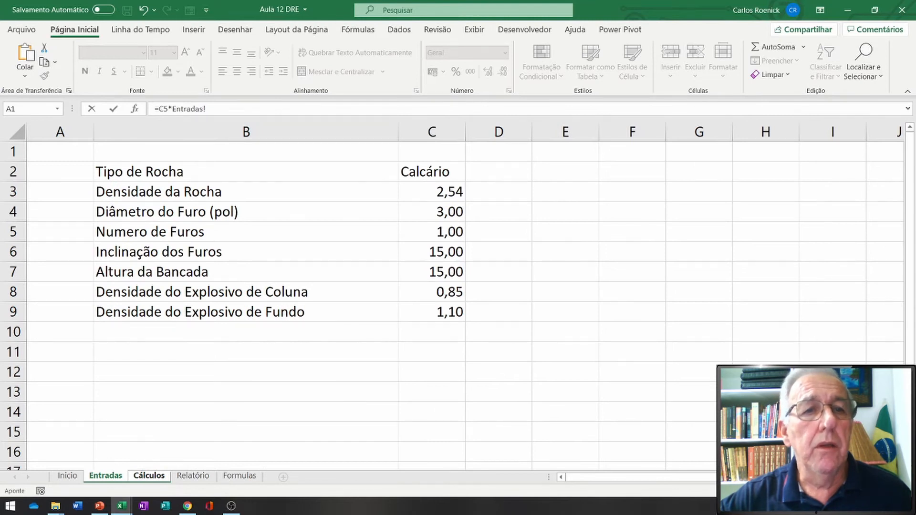
{"action": "left_click", "coordinate": [432, 272]}
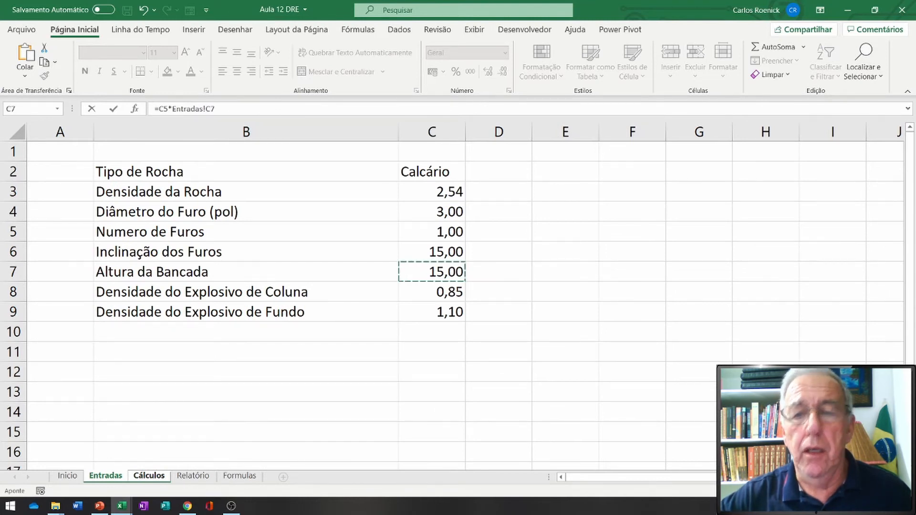
{"action": "key", "text": "Escape"}
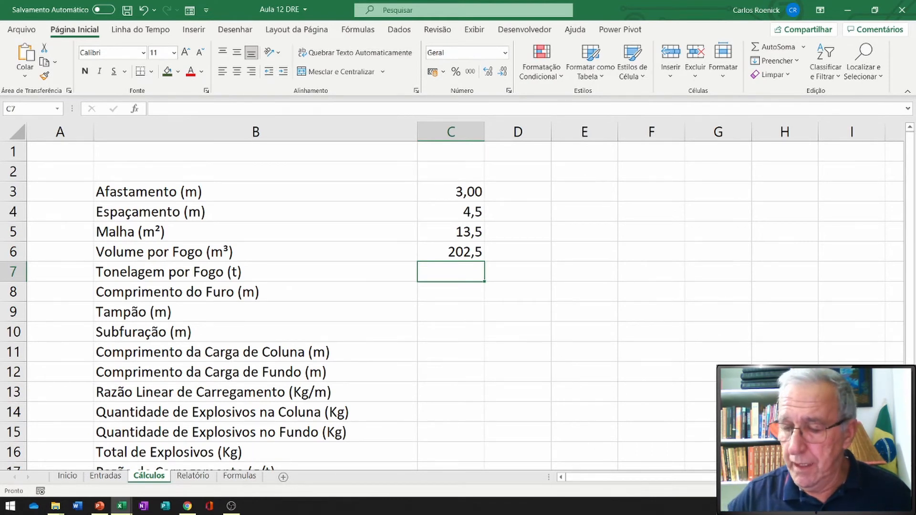
Step: Calculate the Tonelagem por Fogo in C7 as volume times Densidade da Rocha with =C6*Entradas!C3
{"action": "type", "text": "="}
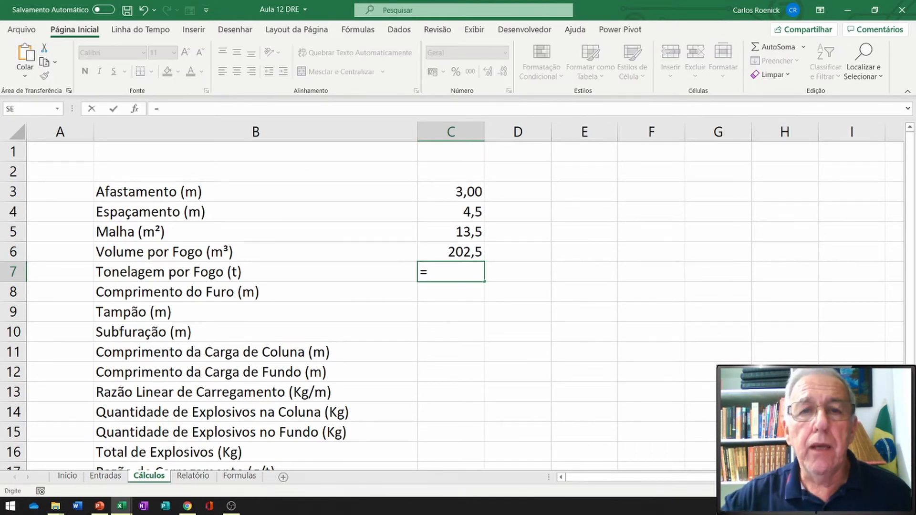
{"action": "key", "text": "Up"}
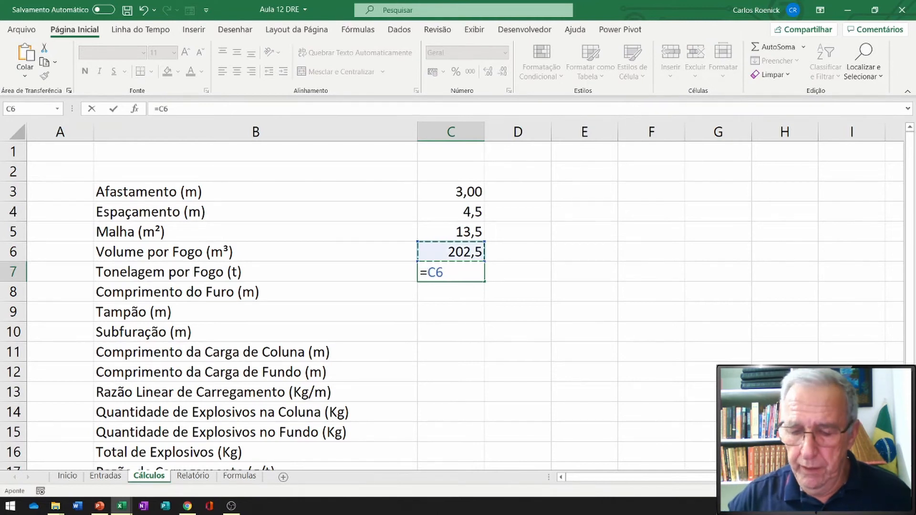
{"action": "type", "text": "*"}
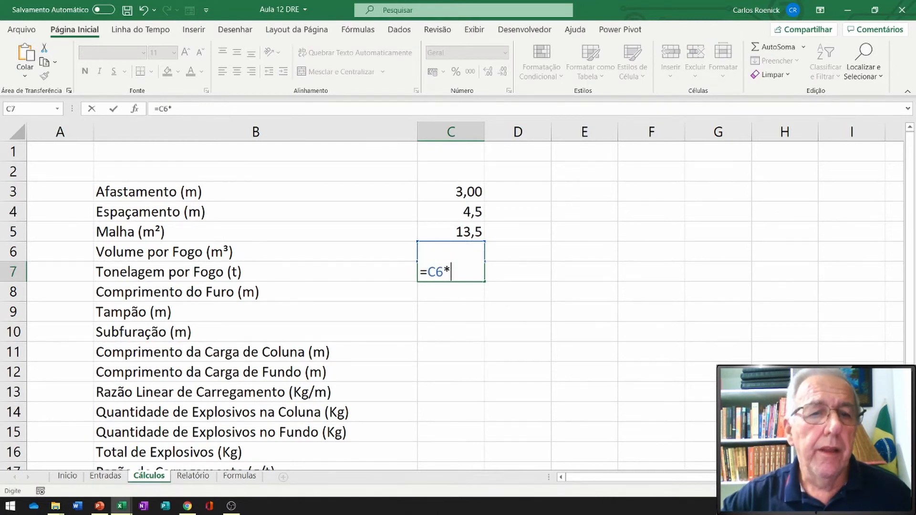
{"action": "left_click", "coordinate": [106, 476]}
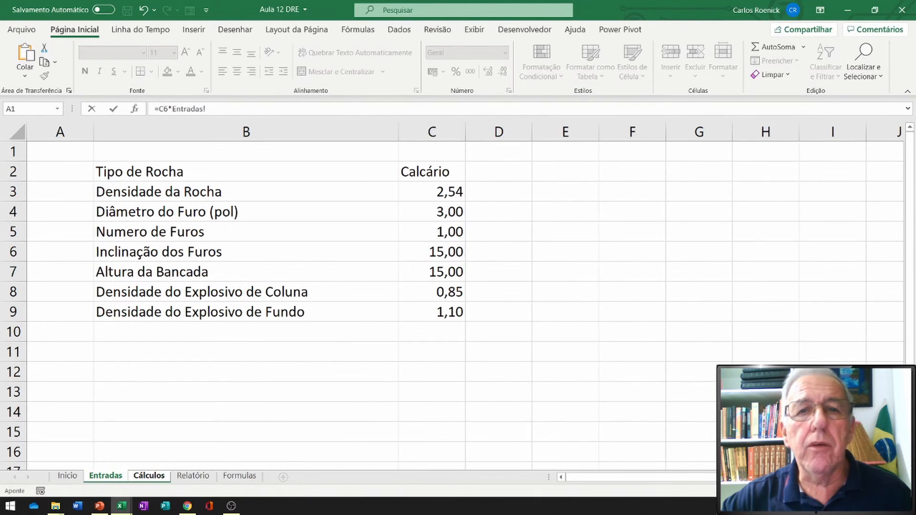
{"action": "left_click", "coordinate": [432, 191]}
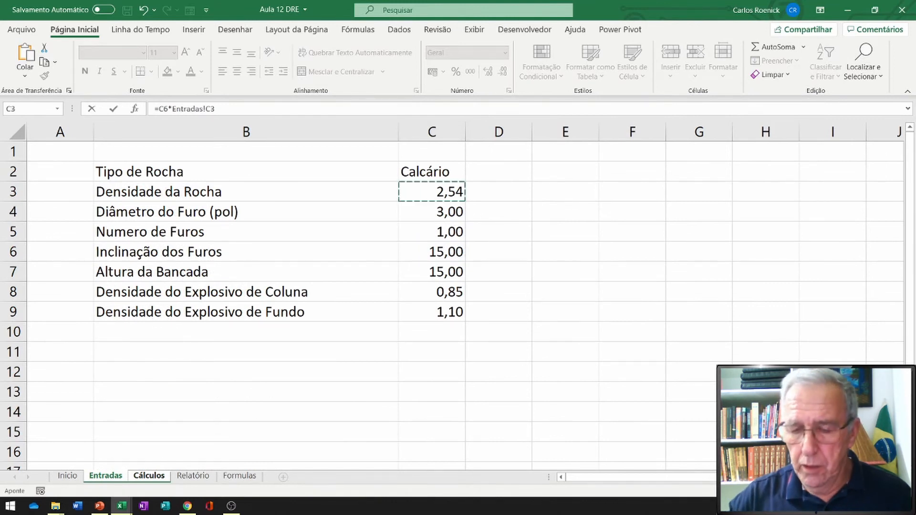
{"action": "key", "text": "Return"}
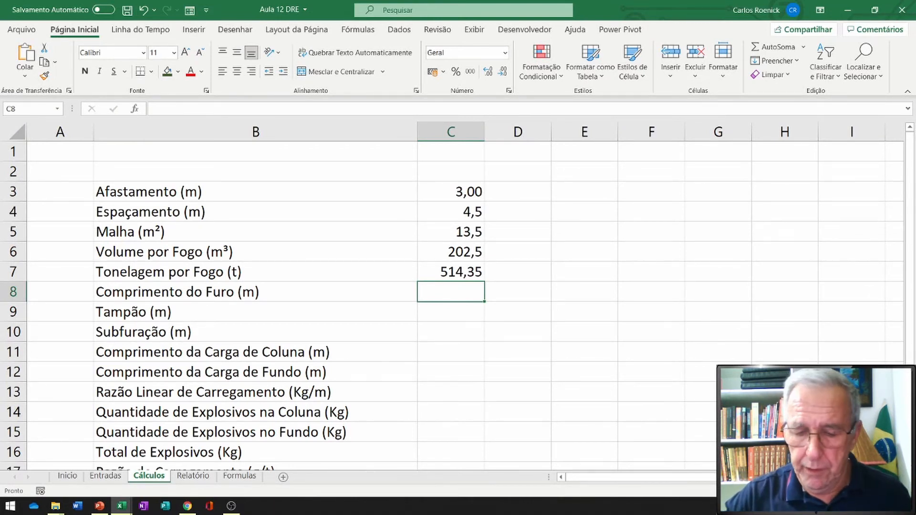
Step: Begin the Comprimento do Furo formula in C8 as Altura da Bancada divided by the cosine of Inclinação dos Furos: =Entradas!C7/(COS(RADIANOS(Entradas!C6)))
{"action": "type", "text": "="}
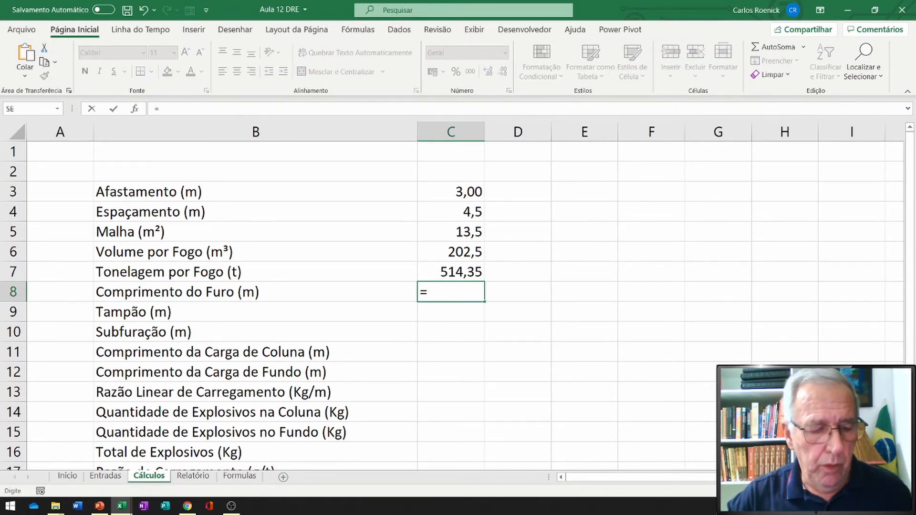
{"action": "left_click", "coordinate": [105, 476]}
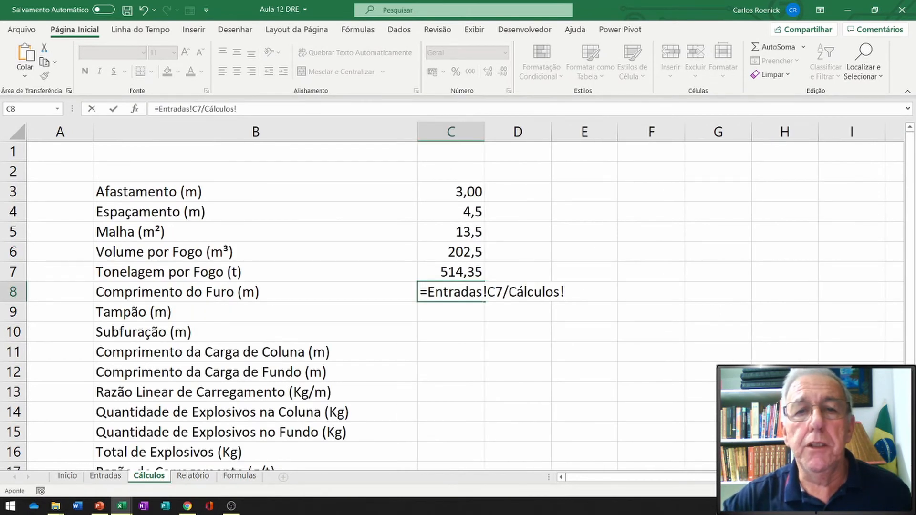
{"action": "double_click", "coordinate": [534, 292]}
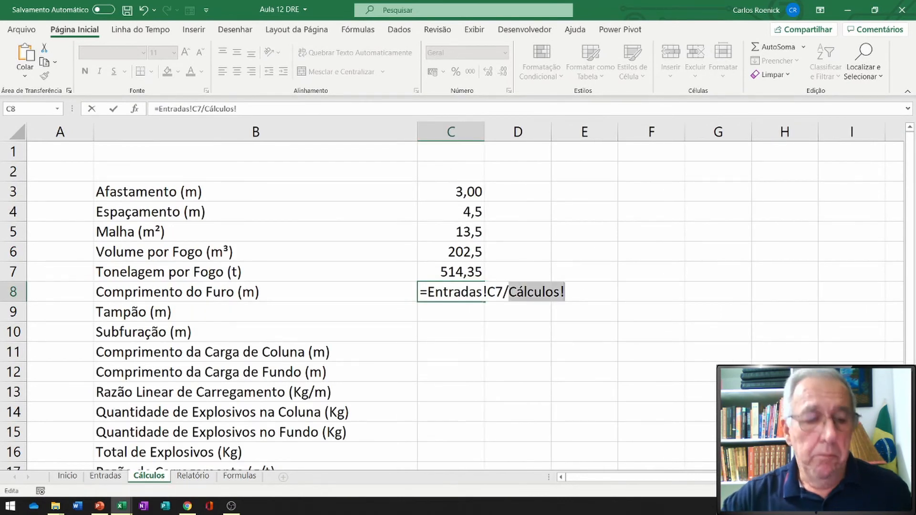
{"action": "type", "text": "("}
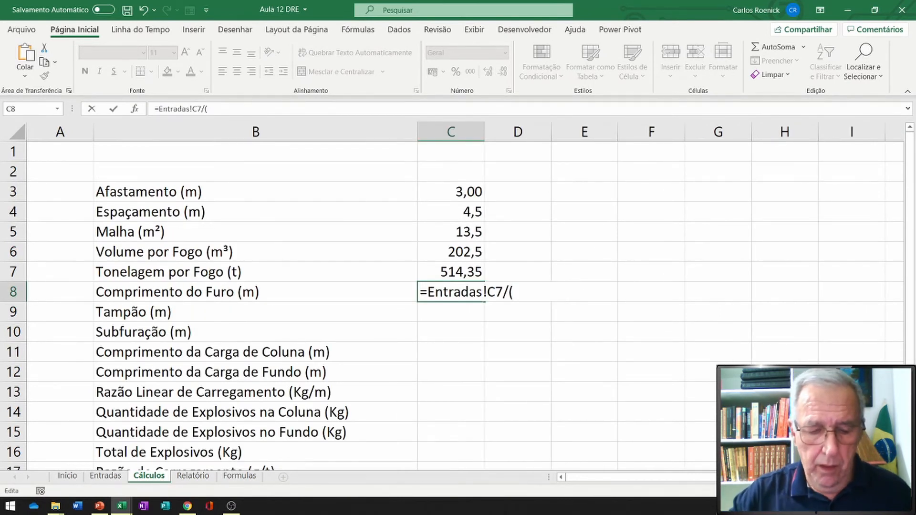
{"action": "type", "text": "cos"}
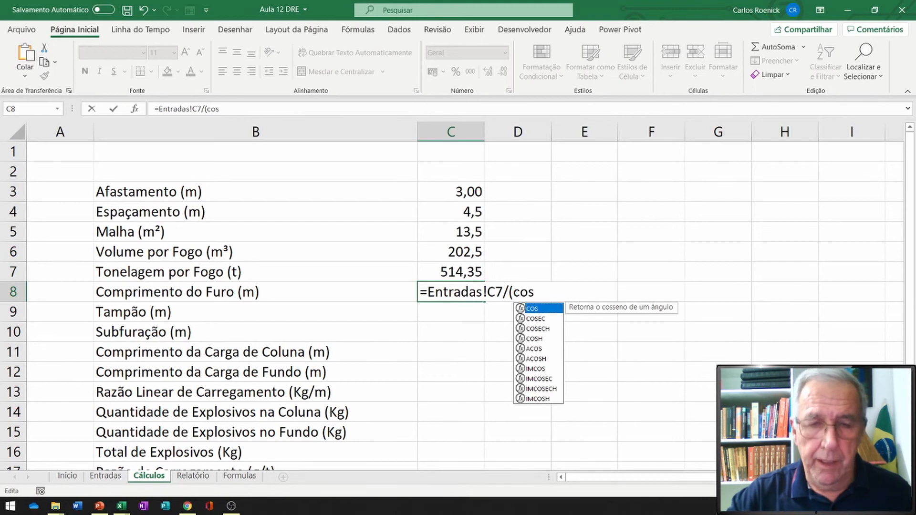
{"action": "type", "text": "(radia"}
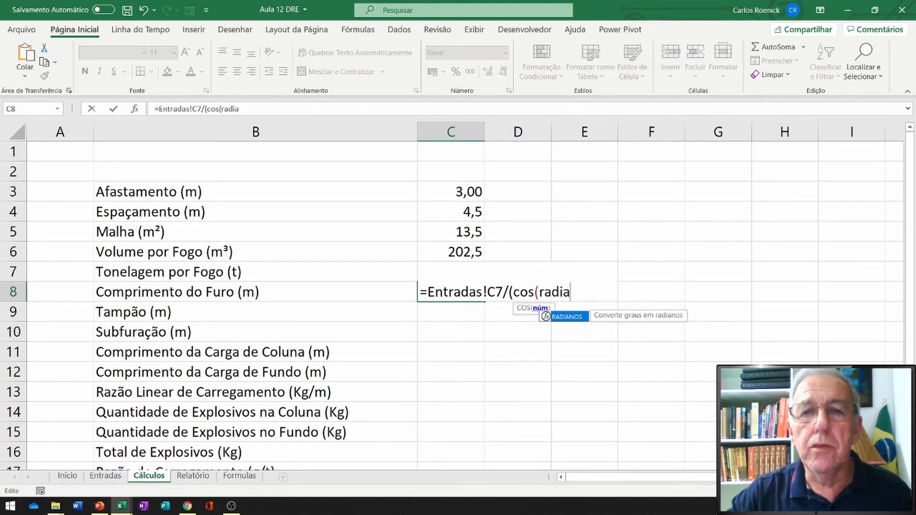
{"action": "key", "text": "Tab"}
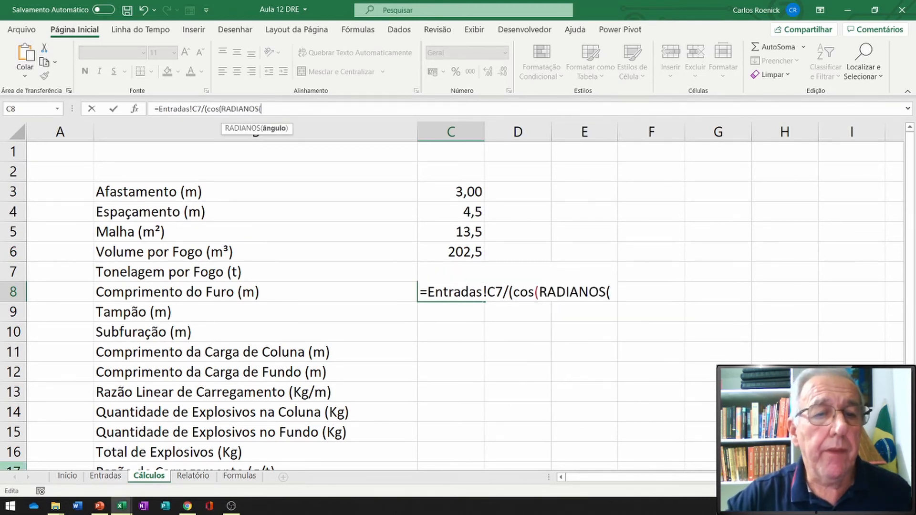
{"action": "left_click", "coordinate": [106, 476]}
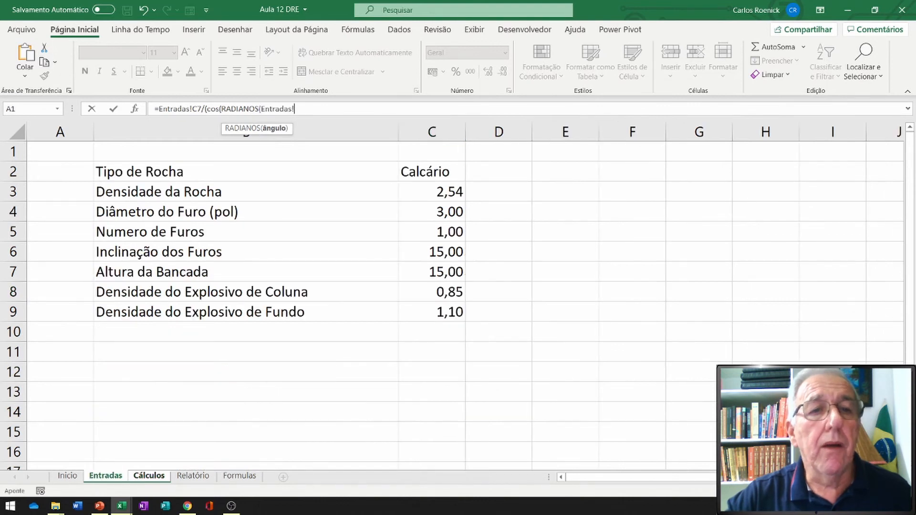
{"action": "left_click", "coordinate": [432, 251]}
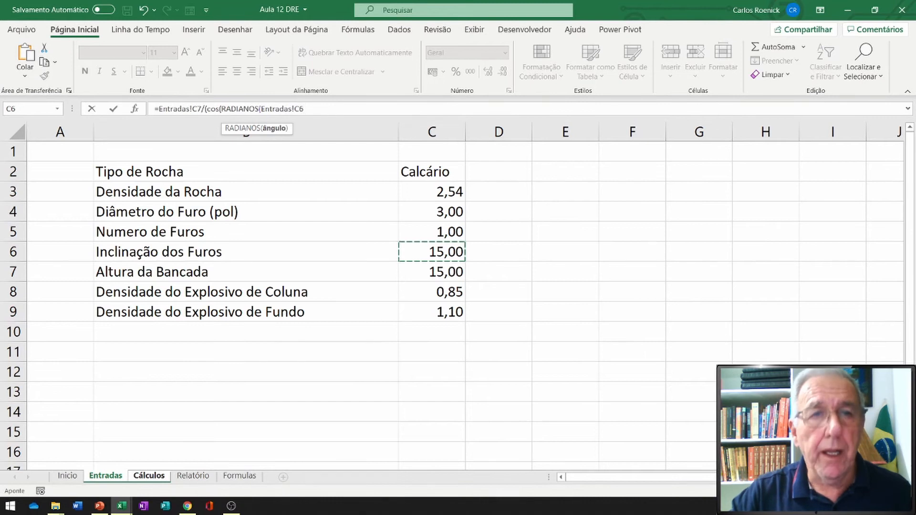
{"action": "type", "text": ")"}
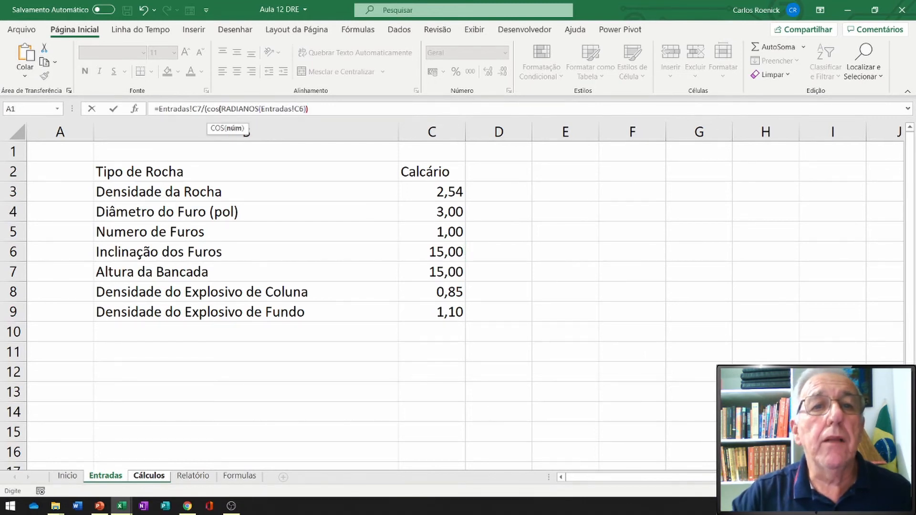
{"action": "type", "text": ")"}
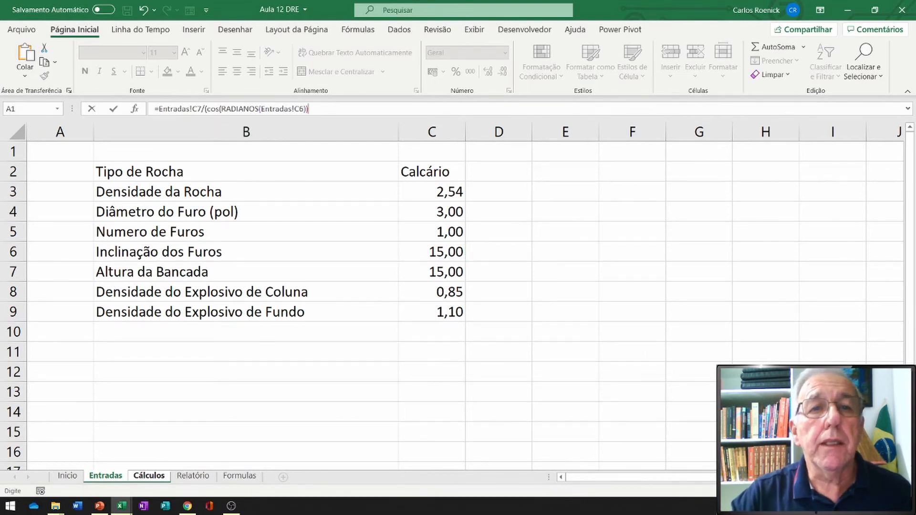
{"action": "type", "text": ")"}
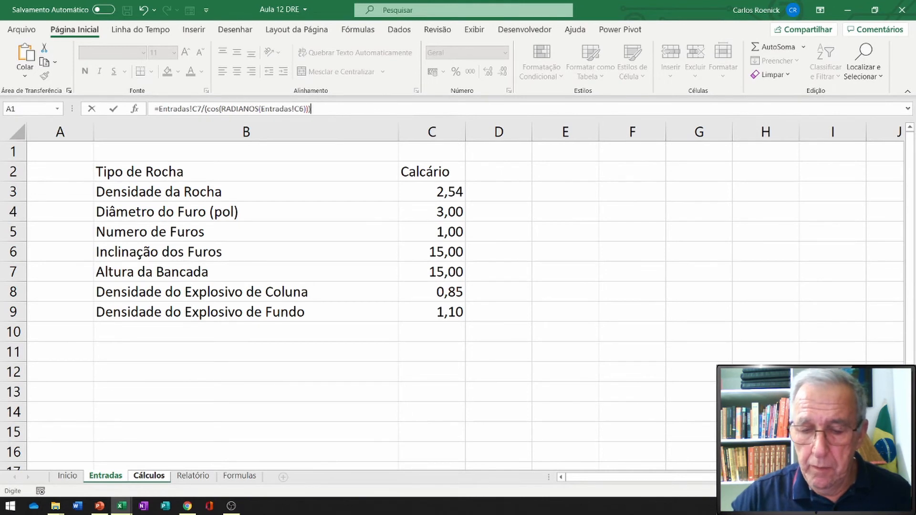
Step: Complete the Comprimento do Furo formula by adding the Subfuração cell with +Cálculos!C10
{"action": "type", "text": "+"}
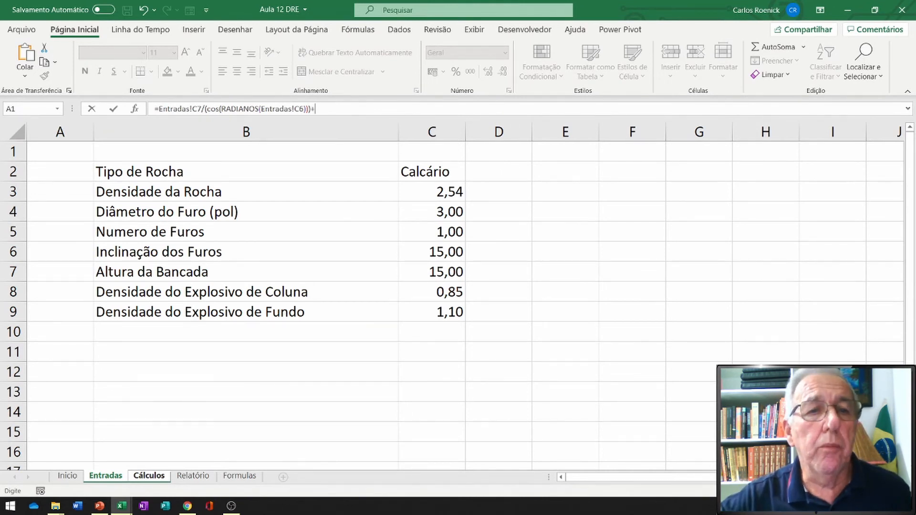
{"action": "left_click", "coordinate": [149, 475]}
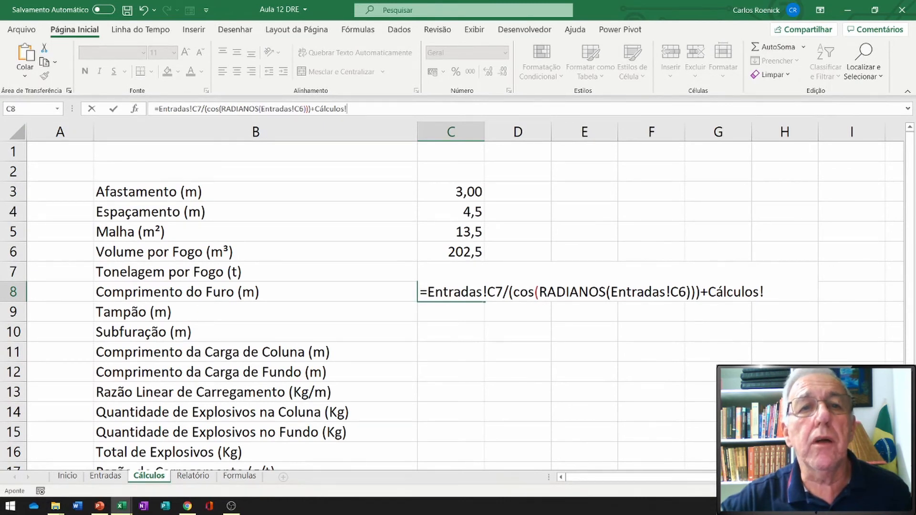
{"action": "left_click", "coordinate": [451, 331]}
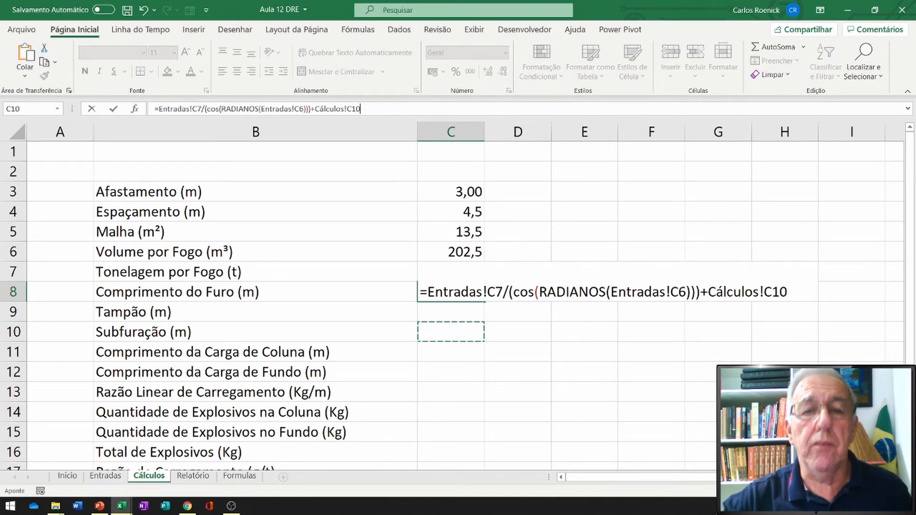
{"action": "key", "text": "Return"}
{"action": "left_click", "coordinate": [450, 291]}
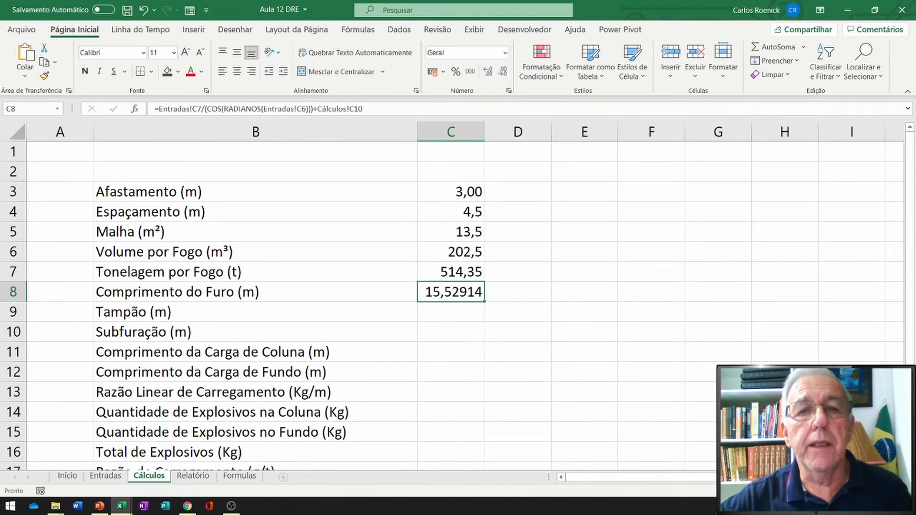
Step: Format the whole of column C on the Cálculos sheet with the Número format
{"action": "left_click", "coordinate": [451, 131]}
{"action": "left_click", "coordinate": [505, 52]}
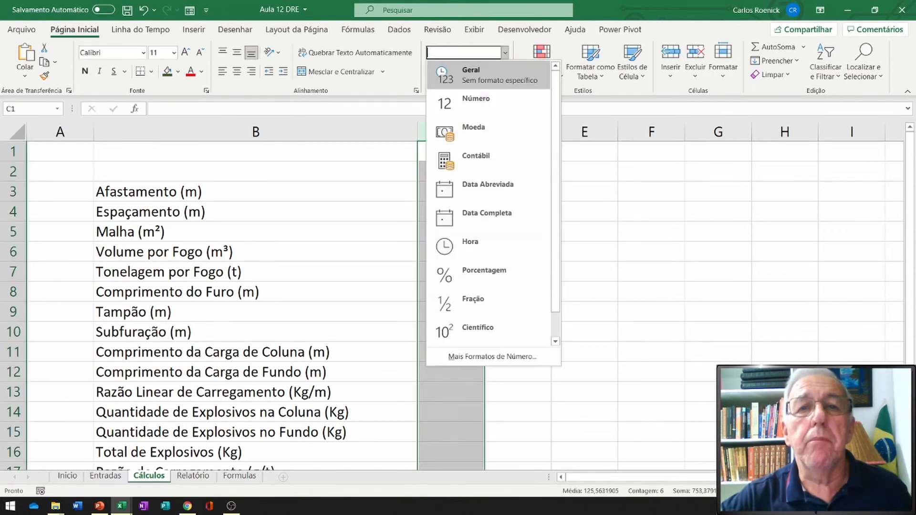
{"action": "left_click", "coordinate": [476, 103]}
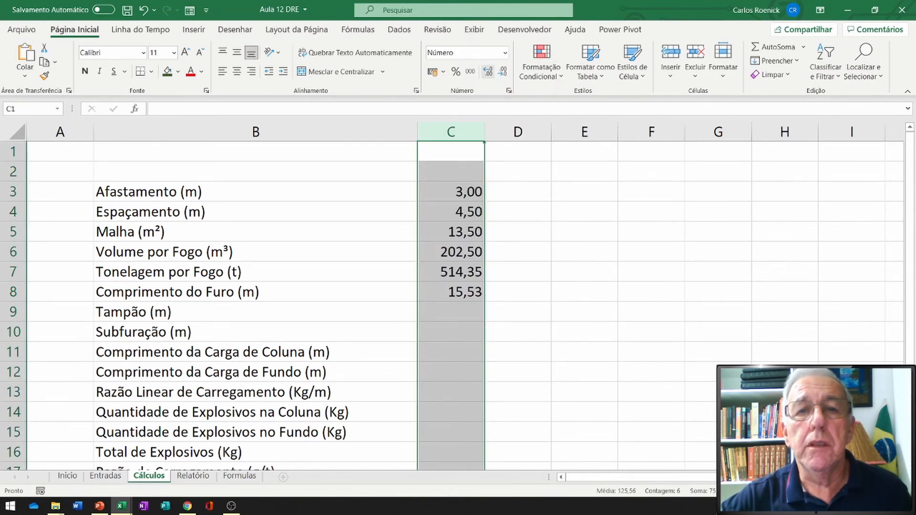
Step: Calculate the Subfuração in C10 as 0,3 times the Afastamento with the formula =0,3*C3
{"action": "left_click", "coordinate": [451, 312]}
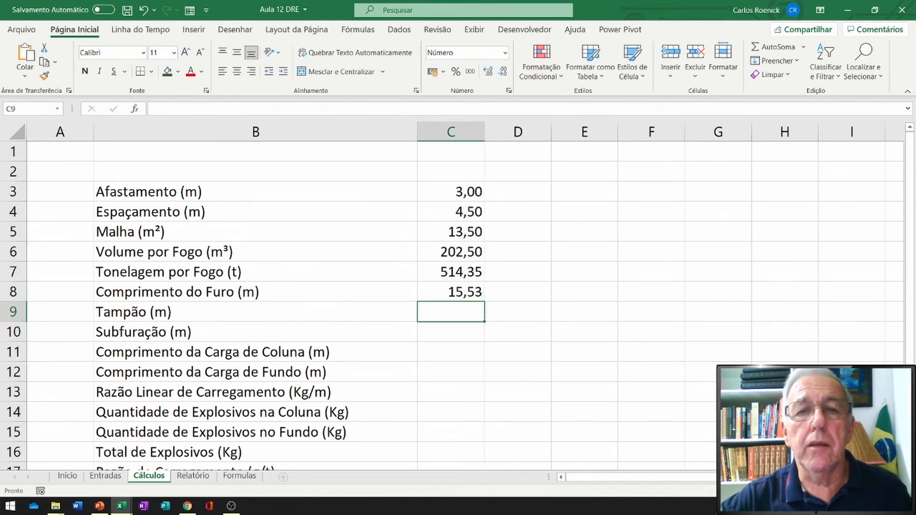
{"action": "left_click", "coordinate": [451, 292]}
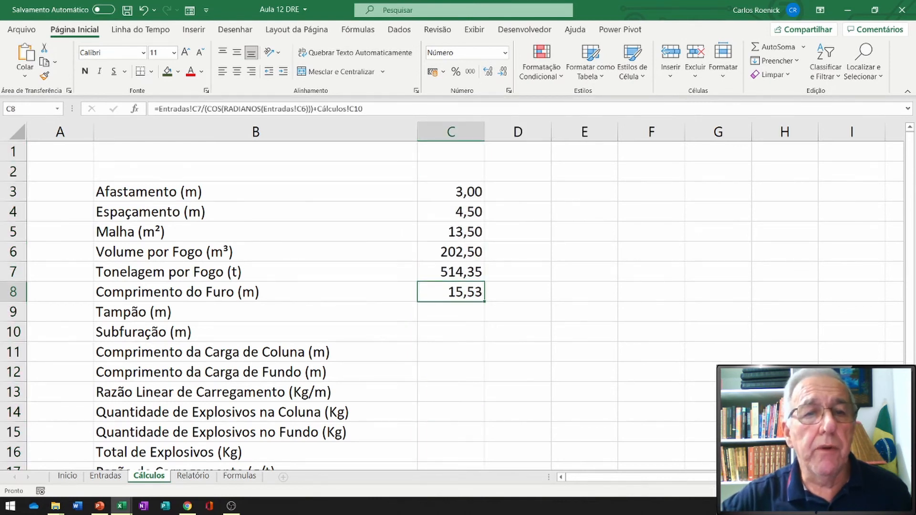
{"action": "left_click", "coordinate": [451, 332]}
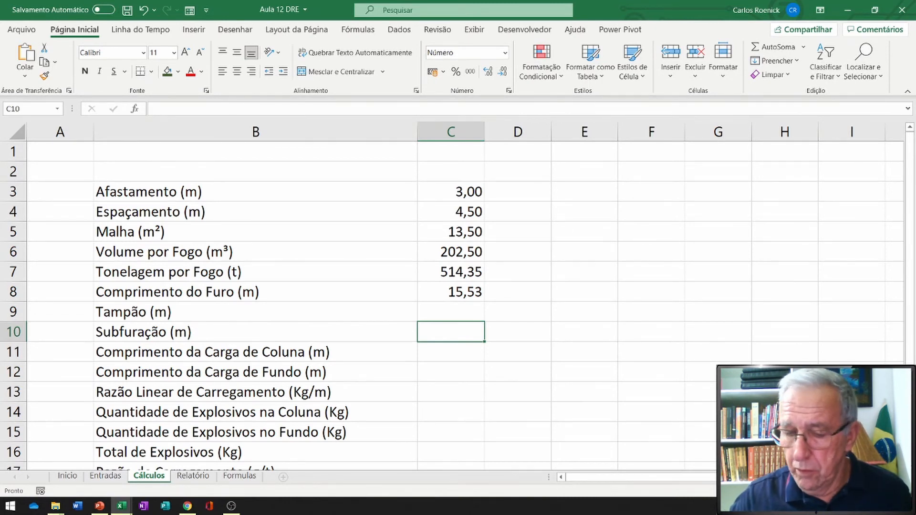
{"action": "type", "text": "=0"}
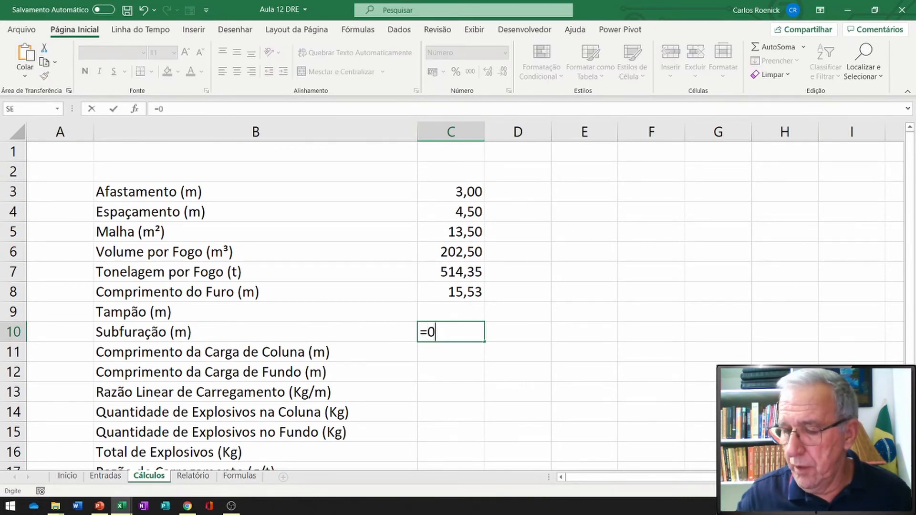
{"action": "type", "text": ",3*"}
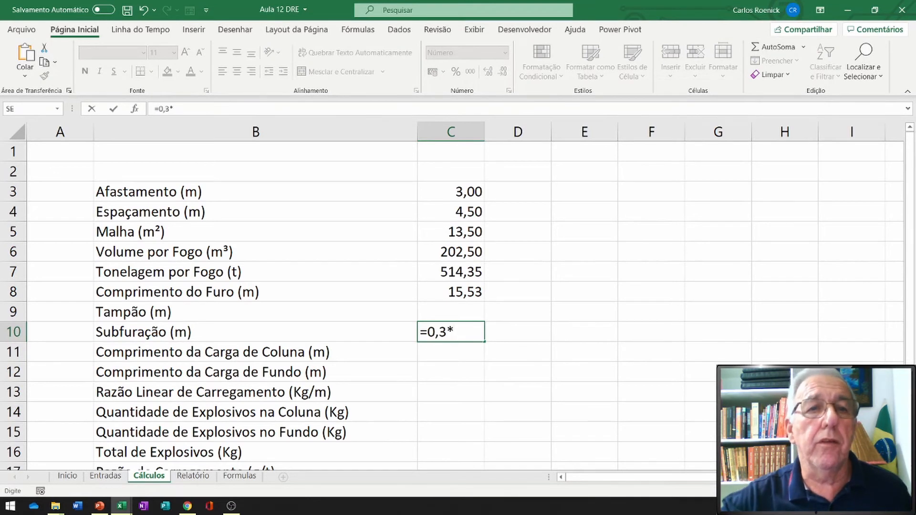
{"action": "type", "text": "C3"}
{"action": "key", "text": "Return"}
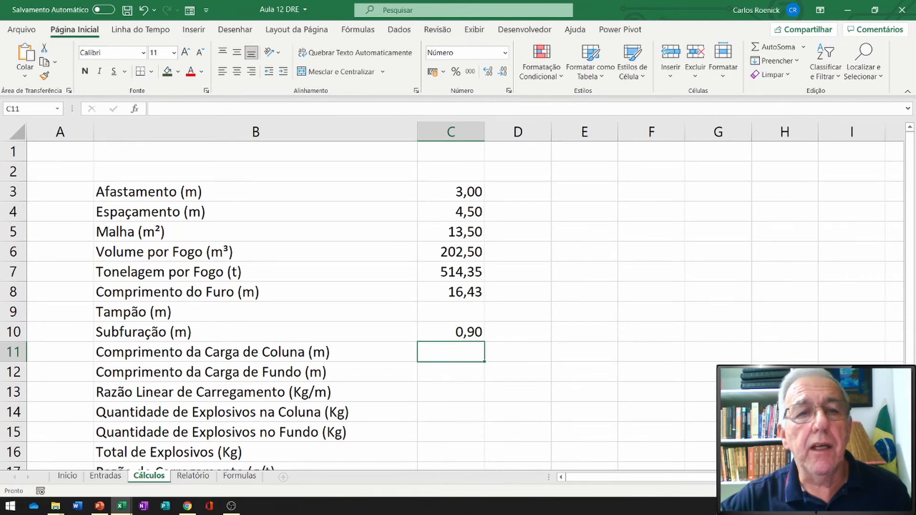
Step: Calculate the Tampão in C9 as 0,7 times the Afastamento with the formula =0,7*C3
{"action": "left_click", "coordinate": [451, 311]}
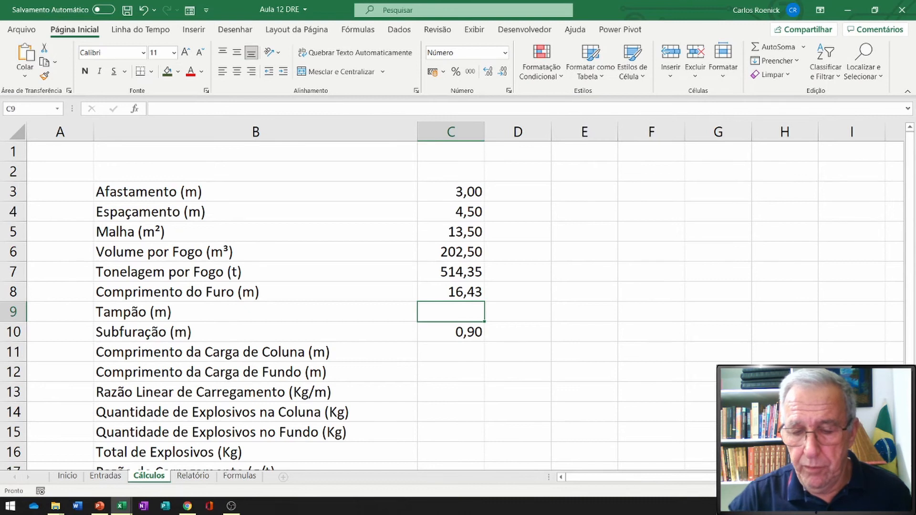
{"action": "type", "text": "=0,"}
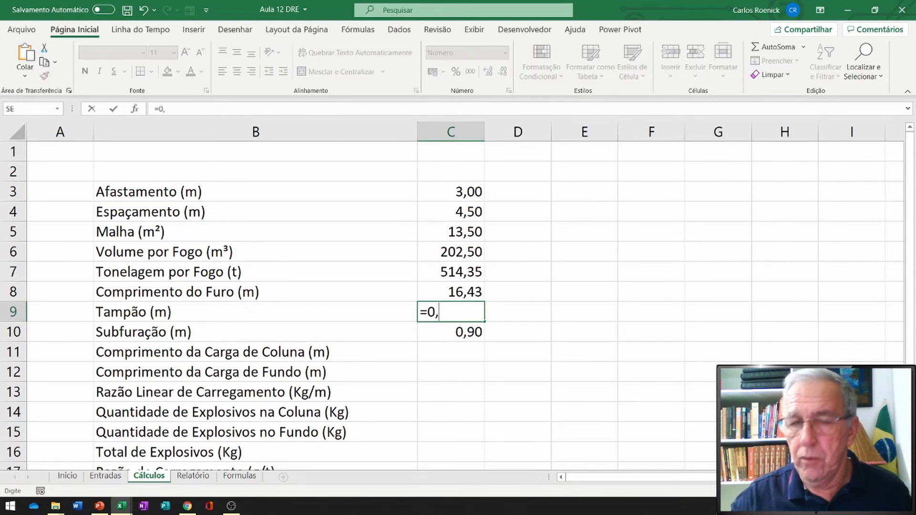
{"action": "type", "text": "7*"}
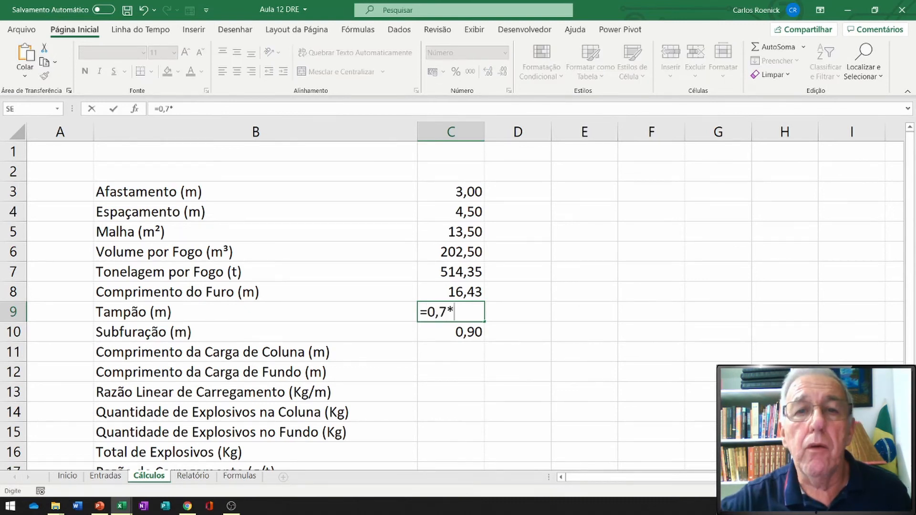
{"action": "left_click", "coordinate": [451, 192]}
{"action": "key", "text": "Return"}
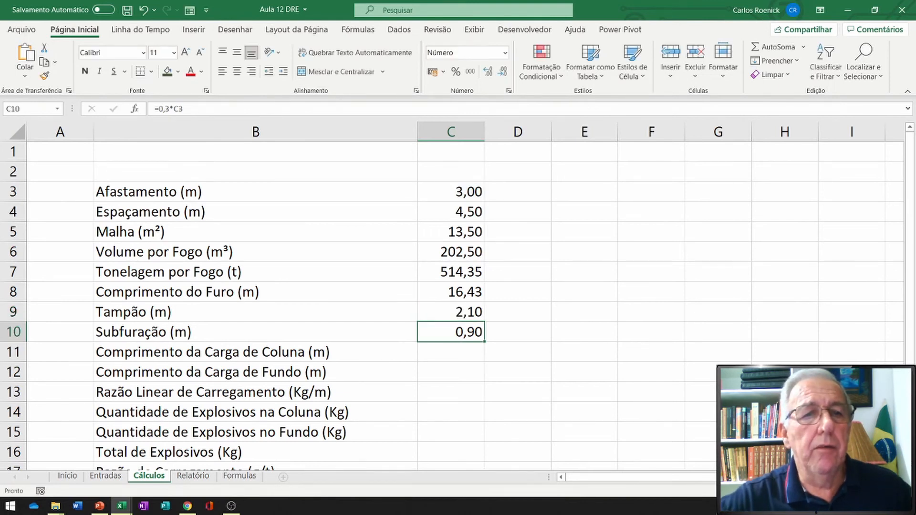
Step: Calculate the Comprimento da Carga de Fundo in C12 from hole length and stemming with the formula =(C8-C9)*0,3
{"action": "left_click", "coordinate": [451, 372]}
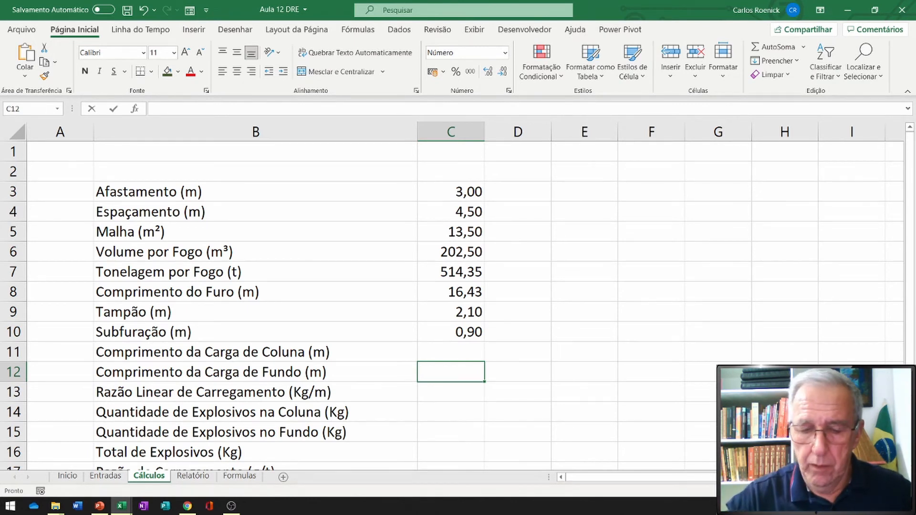
{"action": "type", "text": "="}
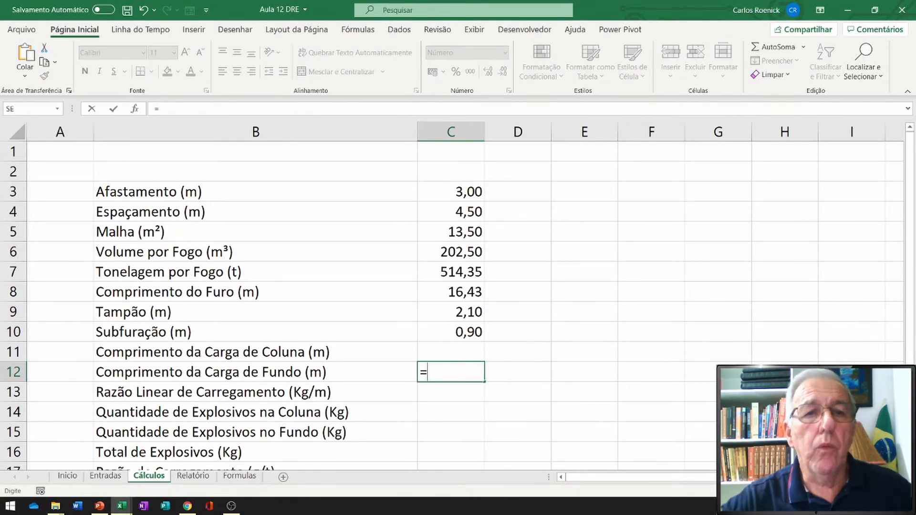
{"action": "left_click", "coordinate": [451, 292]}
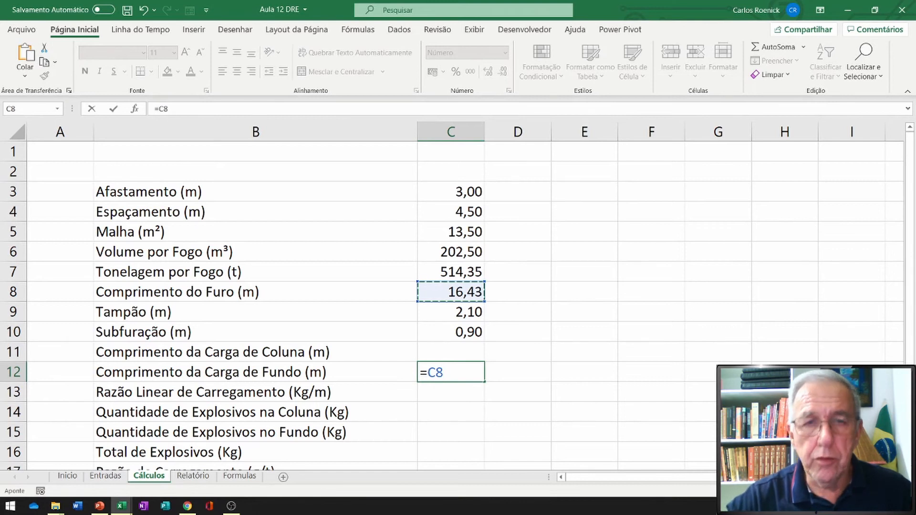
{"action": "type", "text": "-"}
{"action": "left_click", "coordinate": [451, 312]}
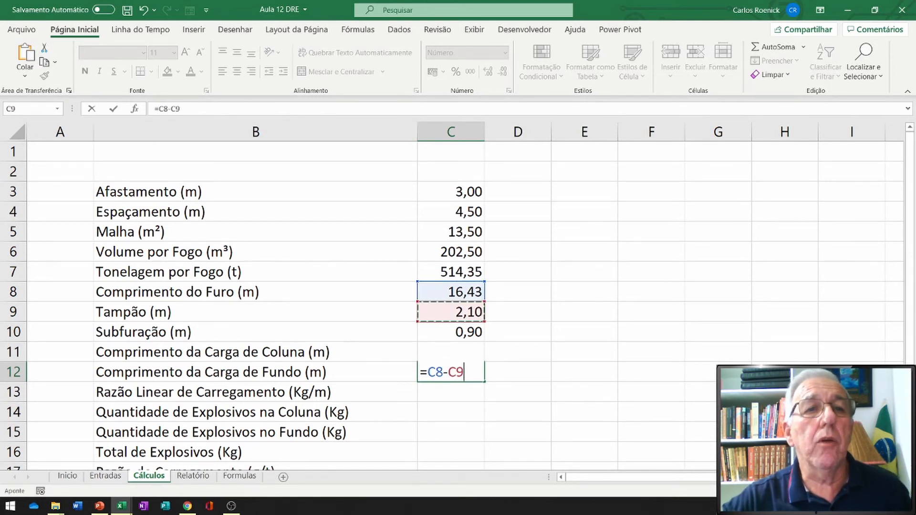
{"action": "left_click", "coordinate": [159, 109]}
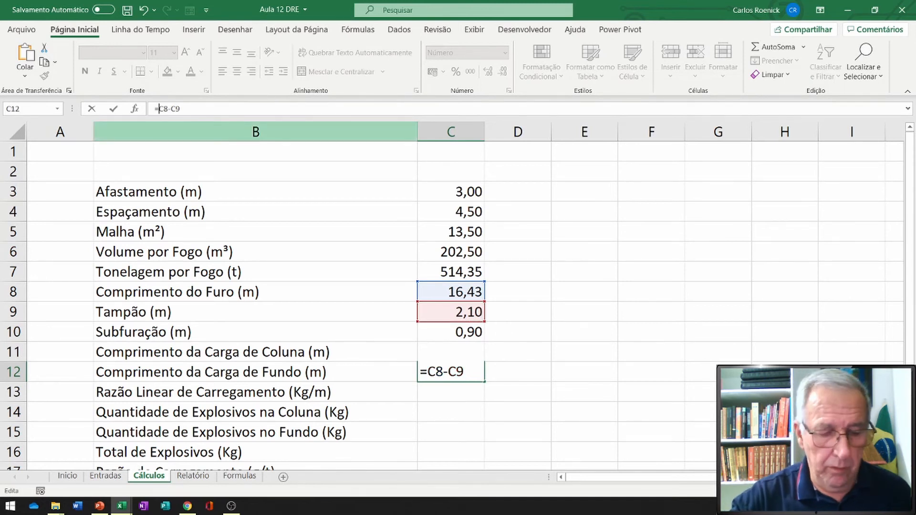
{"action": "type", "text": "("}
{"action": "type", "text": ")"}
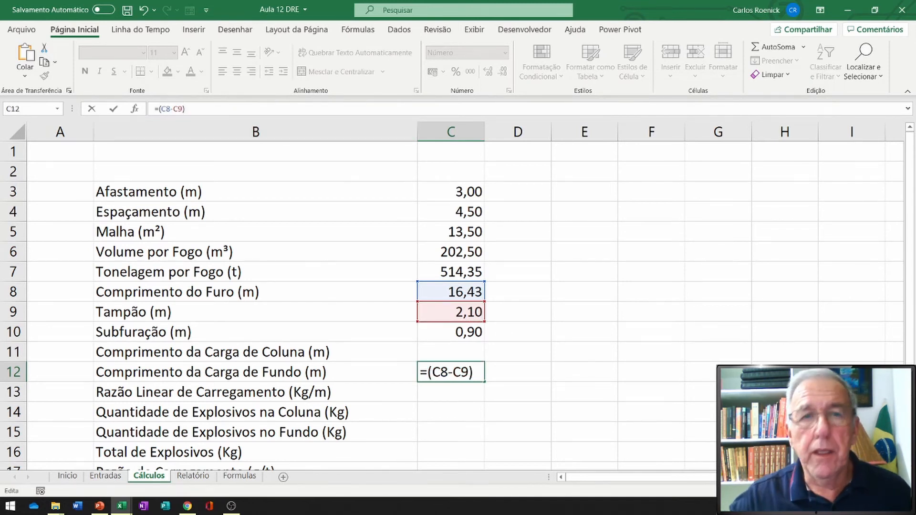
{"action": "type", "text": "*0,3"}
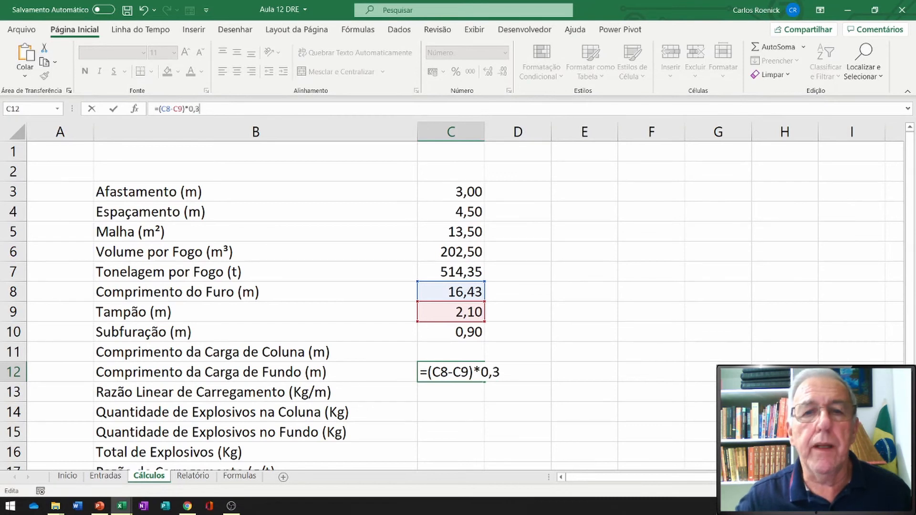
{"action": "key", "text": "Return"}
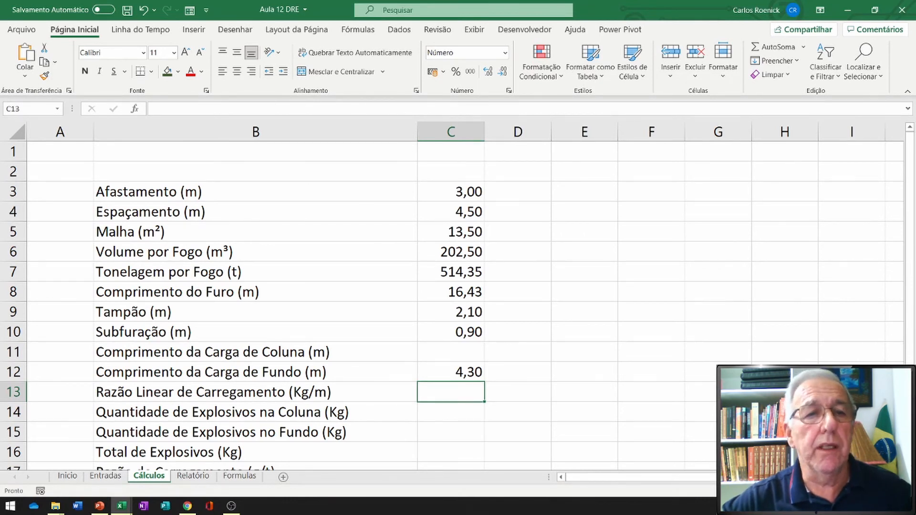
Step: Calculate the Comprimento da Carga de Coluna in C11 by subtracting stemming and bottom charge length from hole length, =C8-C9-C12
{"action": "left_click", "coordinate": [451, 351]}
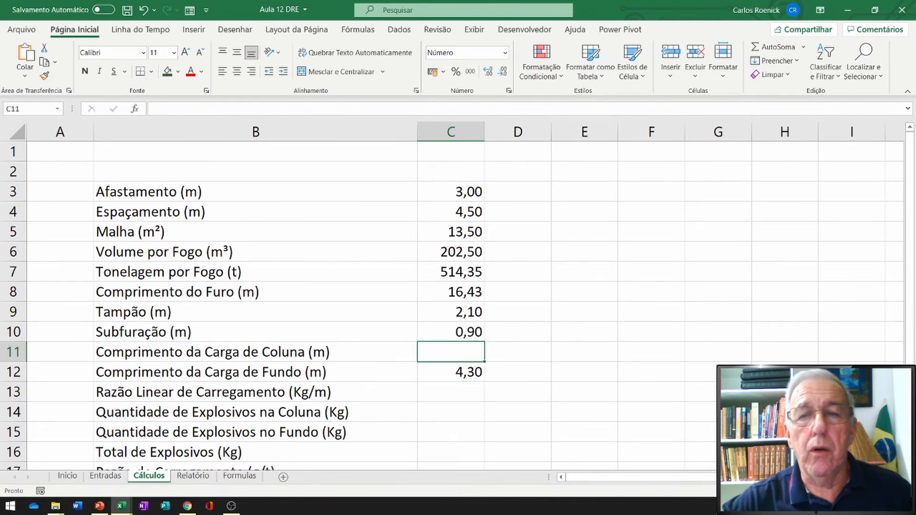
{"action": "type", "text": "="}
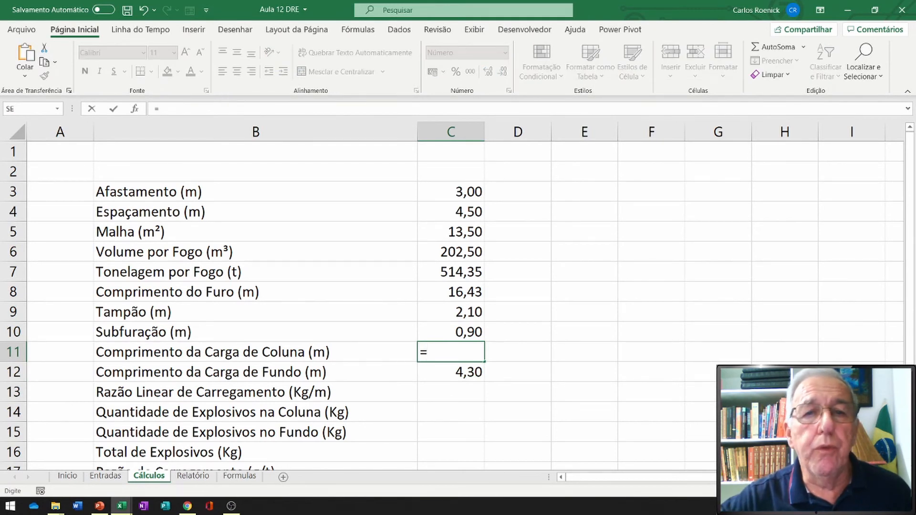
{"action": "left_click", "coordinate": [451, 292]}
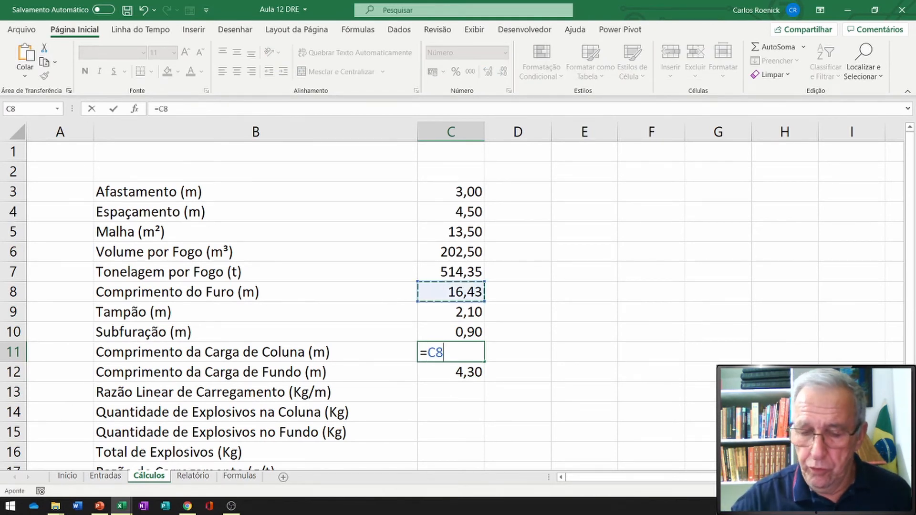
{"action": "type", "text": "-"}
{"action": "key", "text": "Up"}
{"action": "key", "text": "Up"}
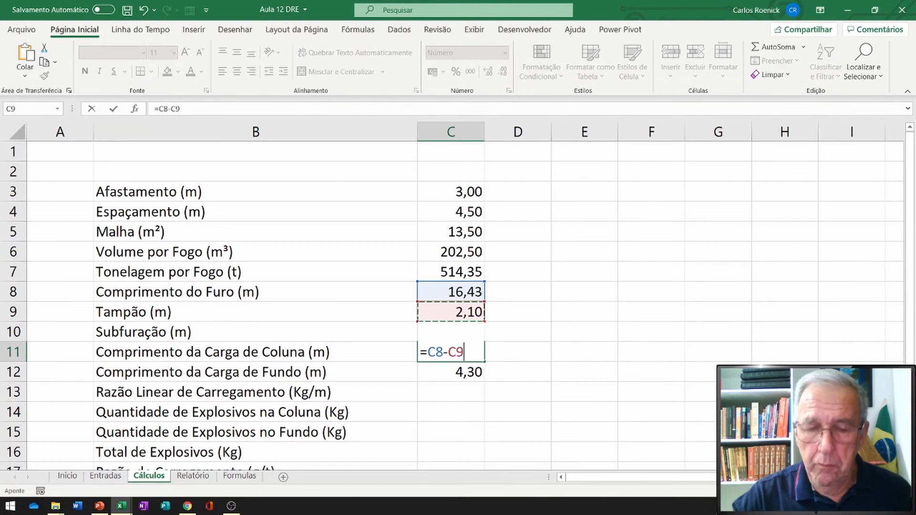
{"action": "type", "text": "-"}
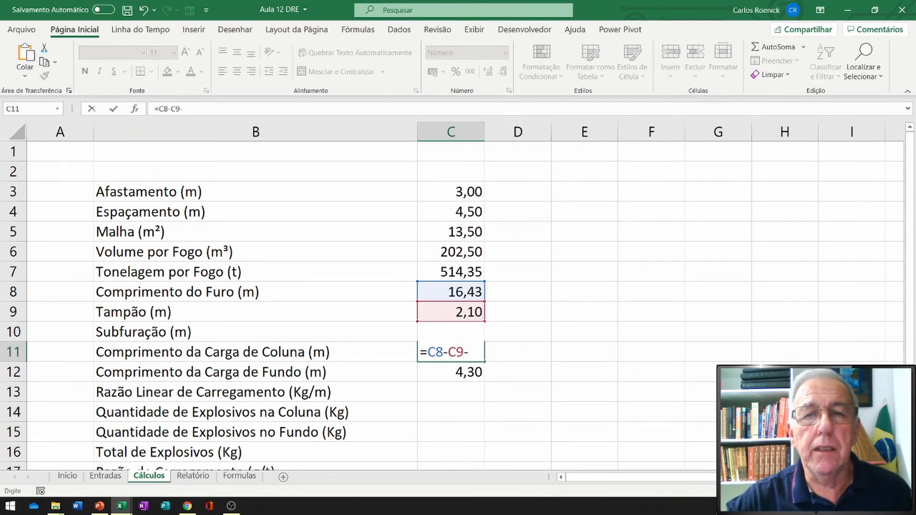
{"action": "key", "text": "Down"}
{"action": "key", "text": "Return"}
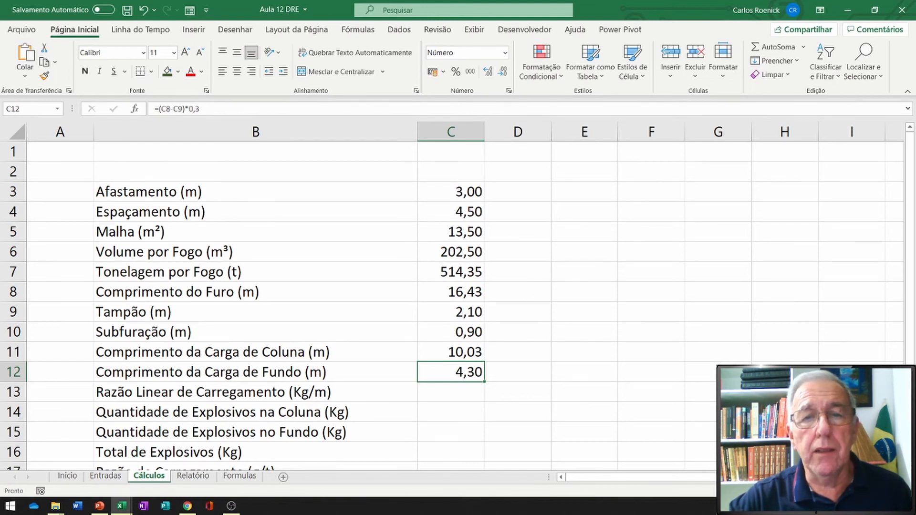
Step: Calculate the Razão Linear de Carregamento in C13 from the Entradas hole diameter with the formula =(PI()*(25,4*Entradas!C4)^2)/4000
{"action": "key", "text": "Down"}
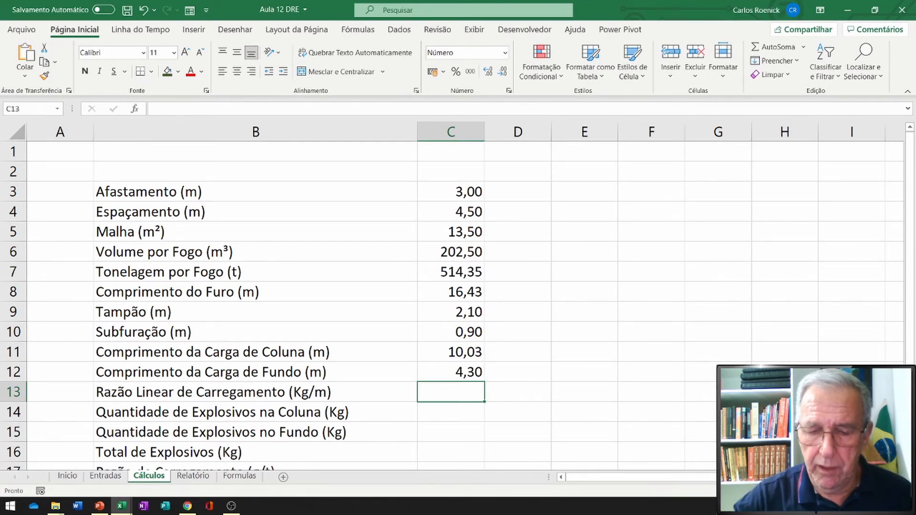
{"action": "type", "text": "="}
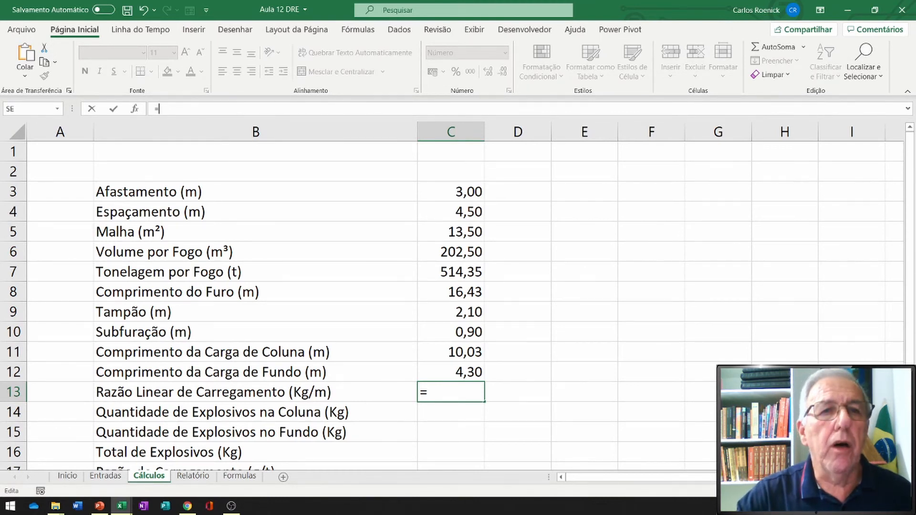
{"action": "type", "text": "9"}
{"action": "key", "text": "BackSpace"}
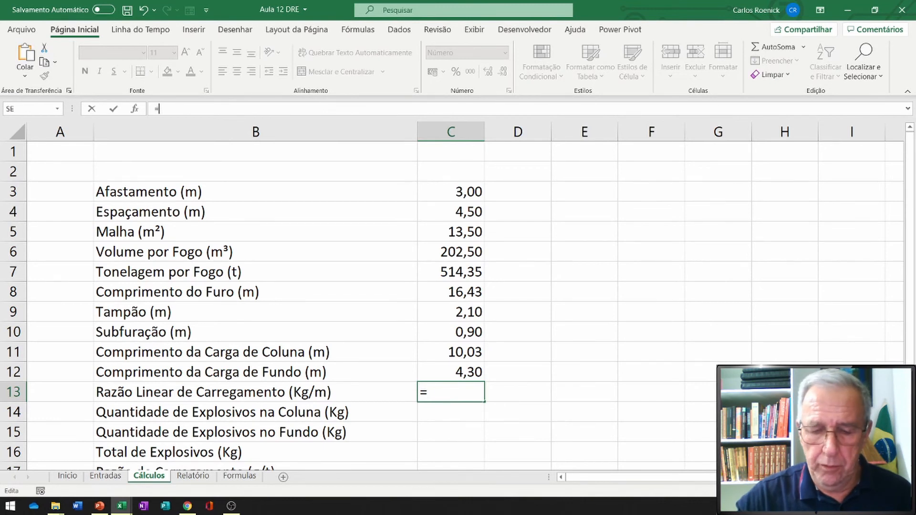
{"action": "type", "text": "(pi"}
{"action": "key", "text": "Tab"}
{"action": "type", "text": ")("}
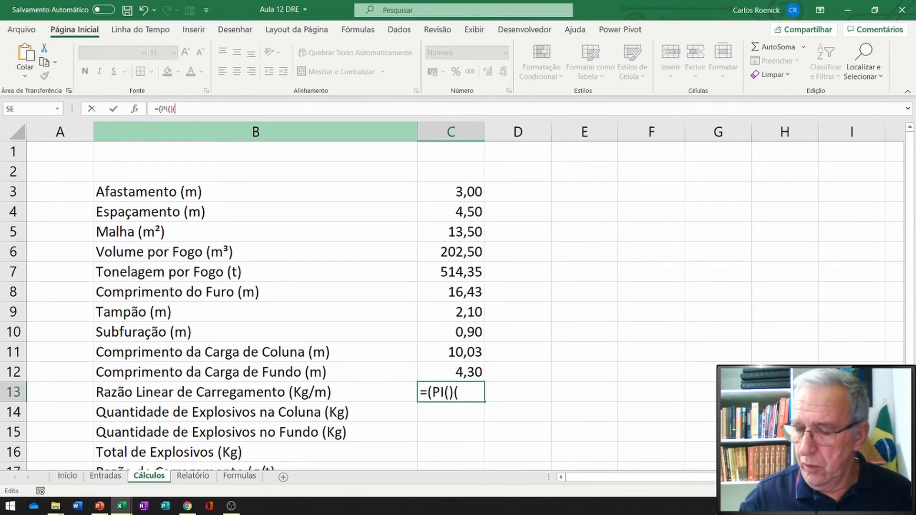
{"action": "type", "text": "25,4"}
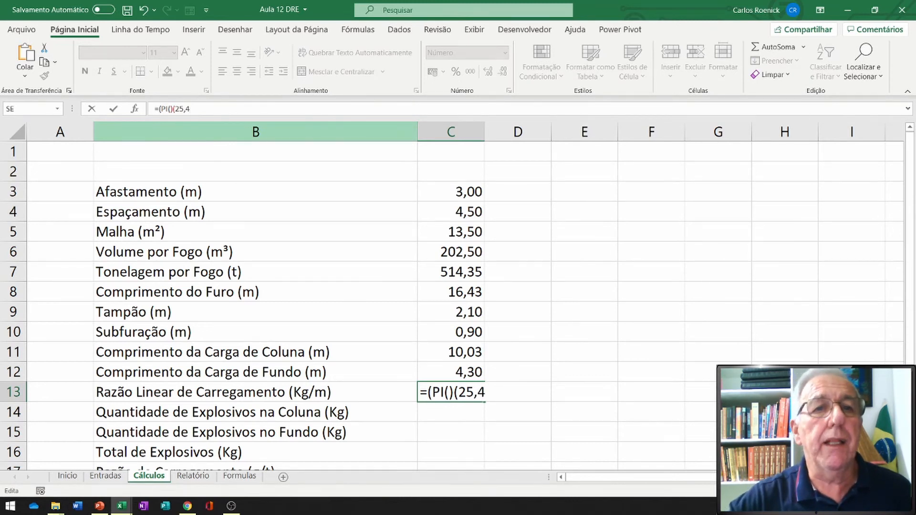
{"action": "type", "text": "*"}
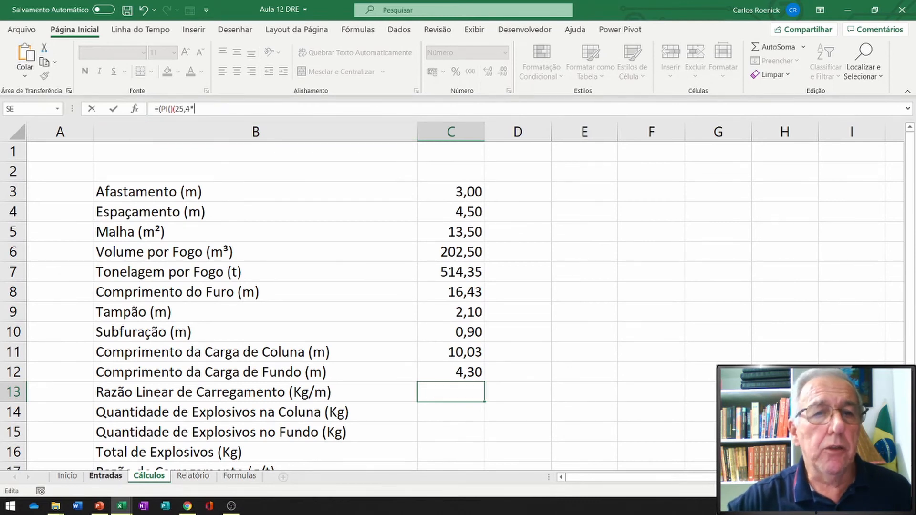
{"action": "left_click", "coordinate": [106, 475]}
{"action": "left_click", "coordinate": [439, 211]}
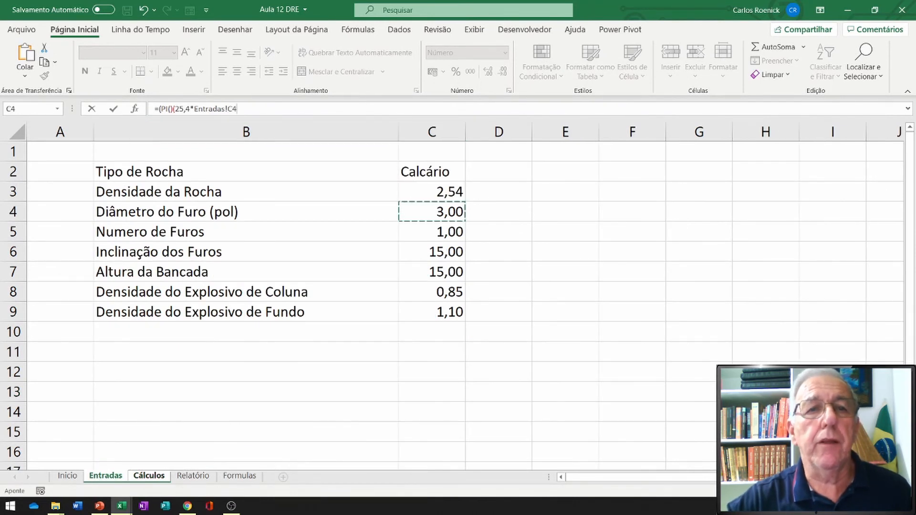
{"action": "type", "text": ")"}
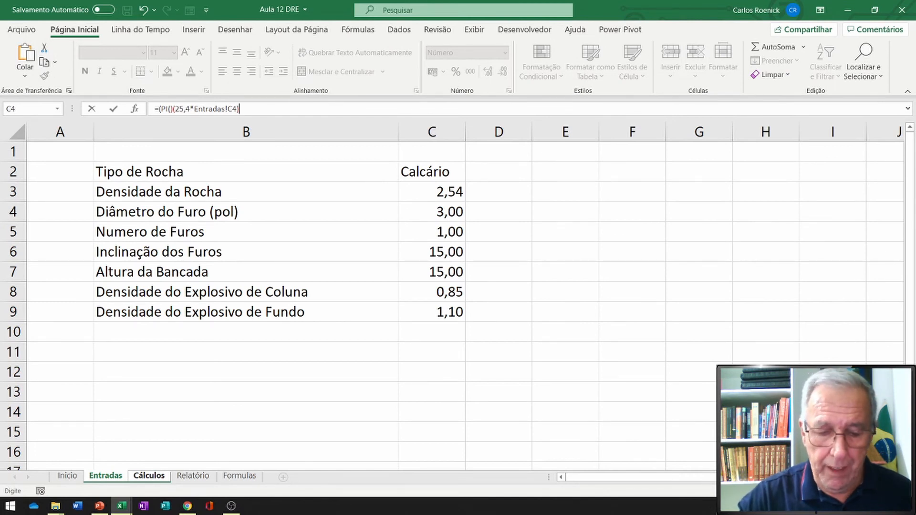
{"action": "type", "text": "^2"}
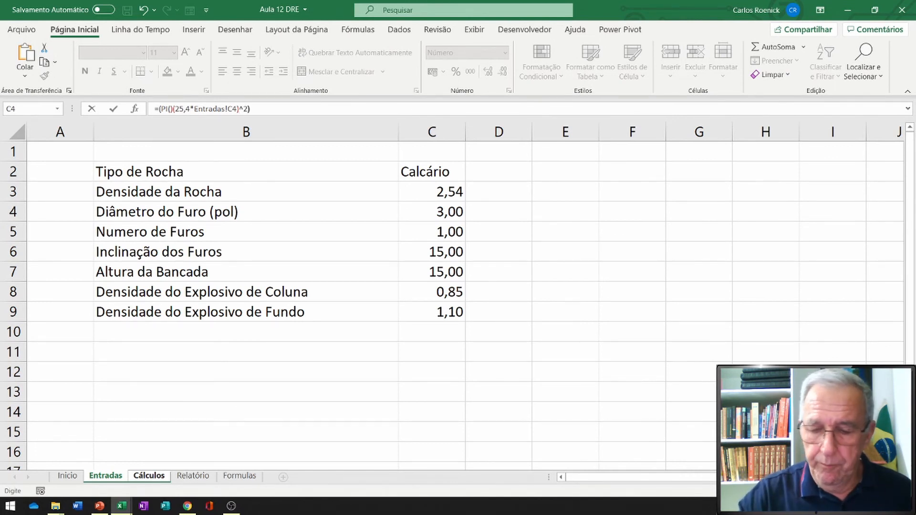
{"action": "type", "text": ")/"}
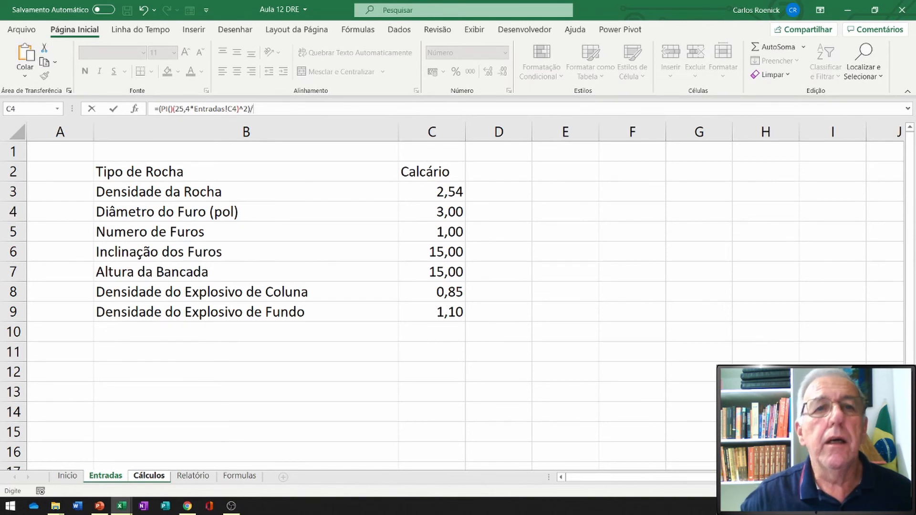
{"action": "type", "text": "4000"}
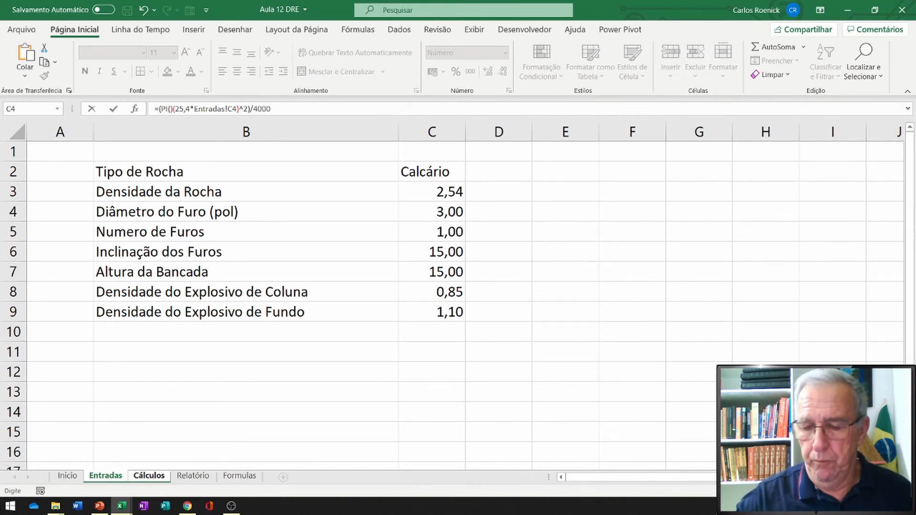
{"action": "key", "text": "Return"}
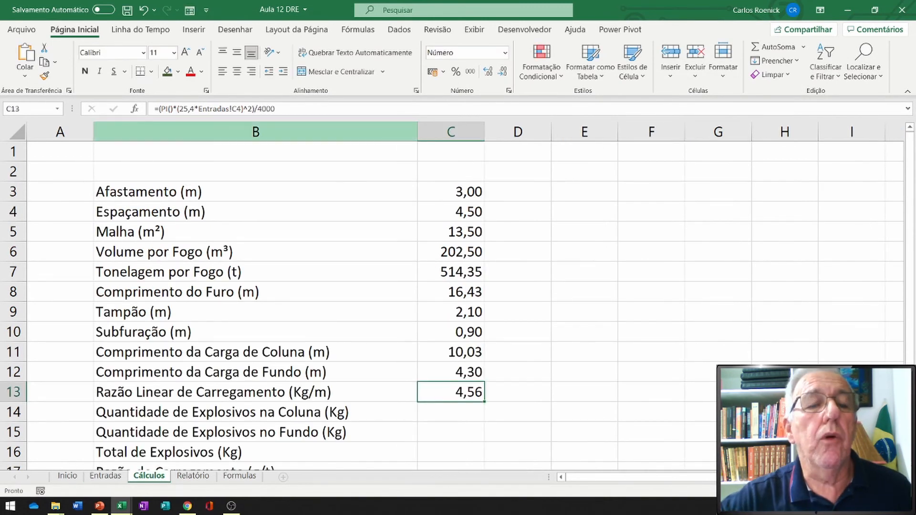
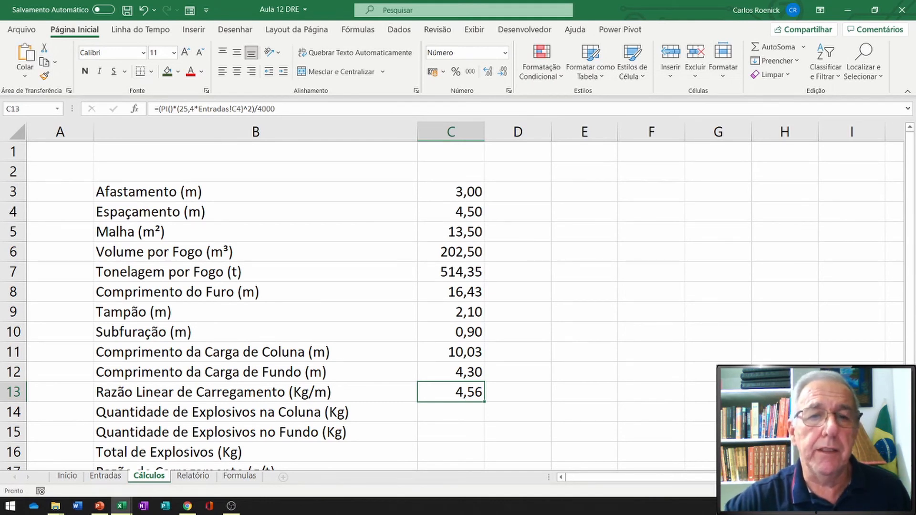
Step: Calculate the Quantidade de Explosivos na Coluna in C14 with the formula =C13*Entradas!C8*Cálculos!C11
{"action": "left_click", "coordinate": [451, 412]}
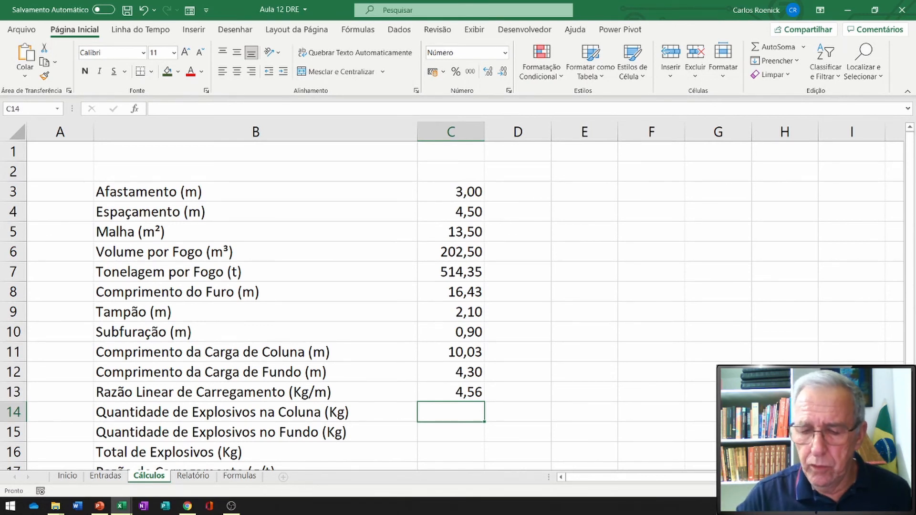
{"action": "type", "text": "="}
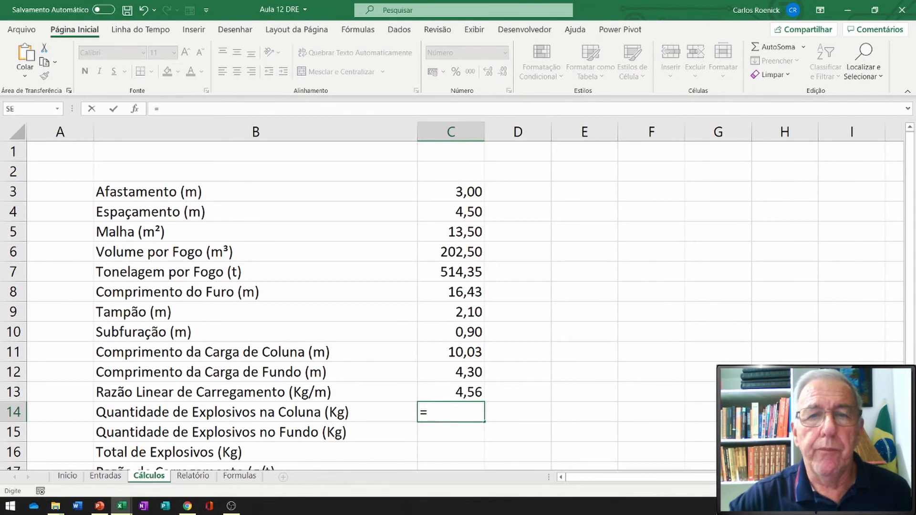
{"action": "key", "text": "Up"}
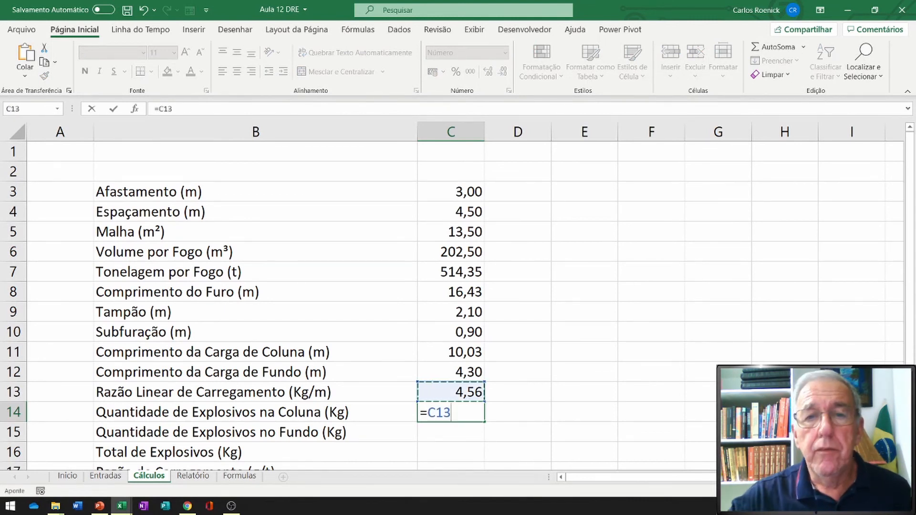
{"action": "type", "text": "*"}
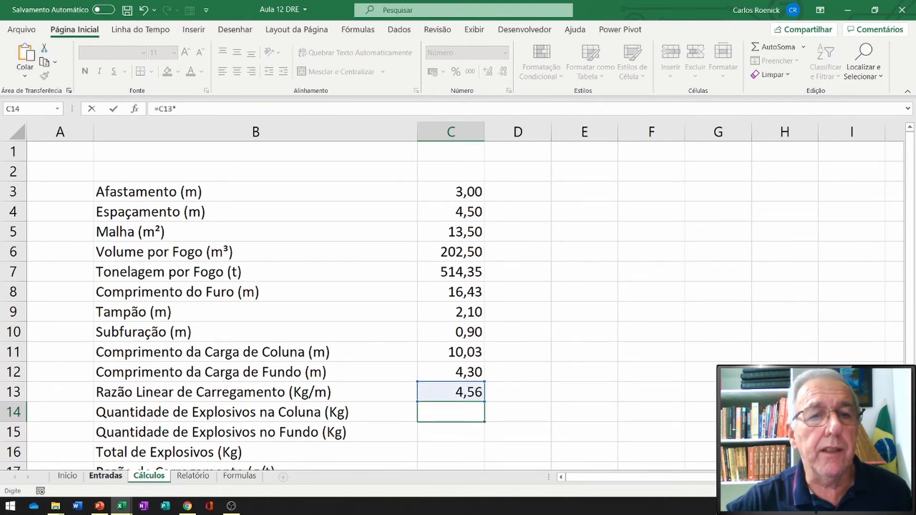
{"action": "left_click", "coordinate": [105, 475]}
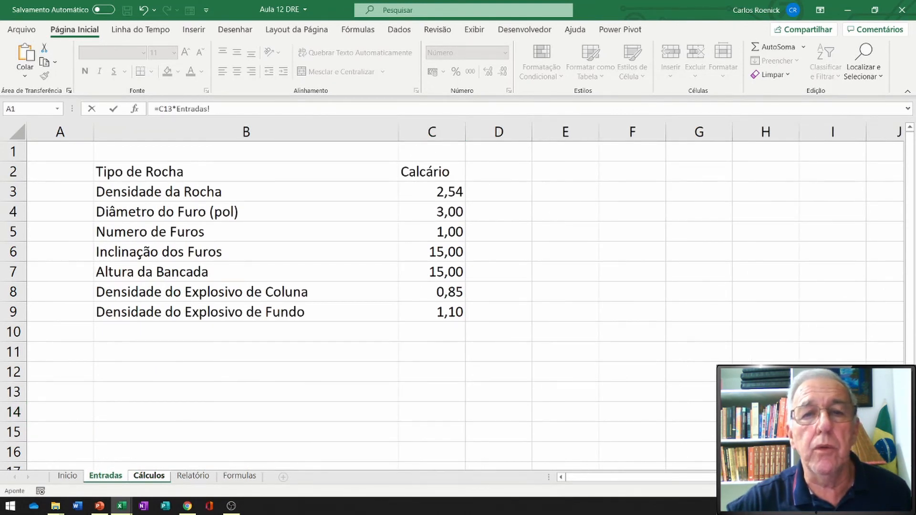
{"action": "left_click", "coordinate": [432, 291]}
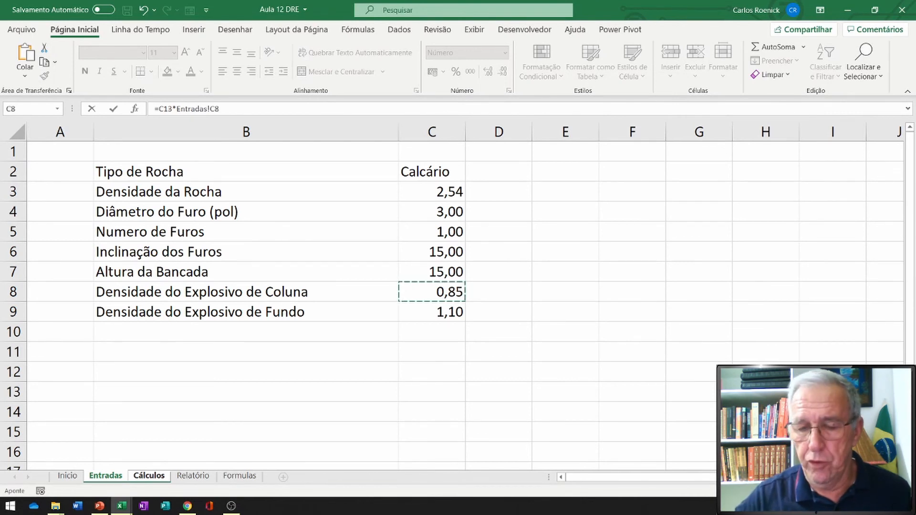
{"action": "type", "text": "*"}
{"action": "key", "text": "ctrl+Page_Down"}
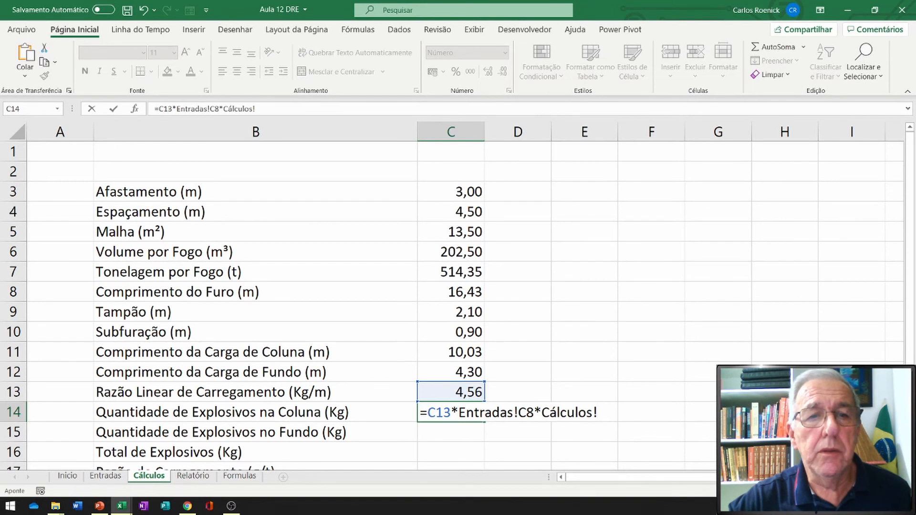
{"action": "left_click", "coordinate": [451, 352]}
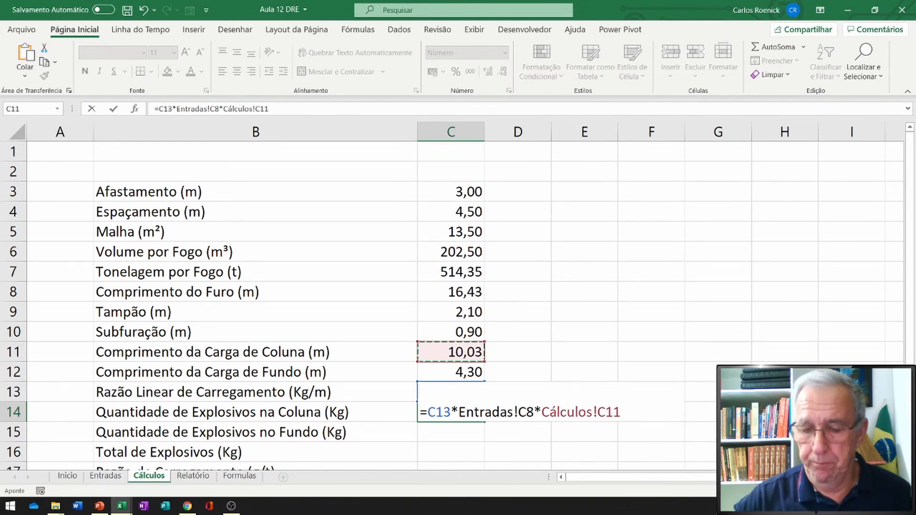
{"action": "key", "text": "Return"}
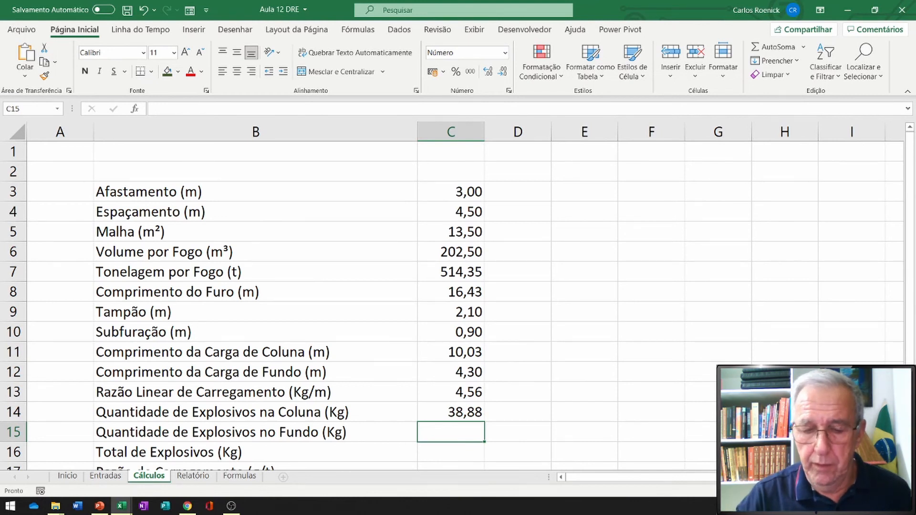
Step: Calculate the Quantidade de Explosivos no Fundo in C15 with the formula =C13*Entradas!C9*Cálculos!C12
{"action": "type", "text": "="}
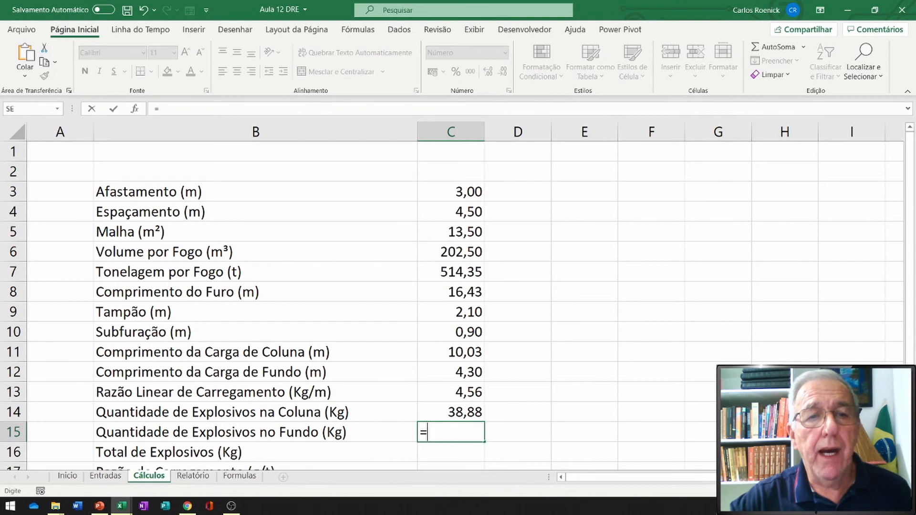
{"action": "key", "text": "Up"}
{"action": "key", "text": "Up"}
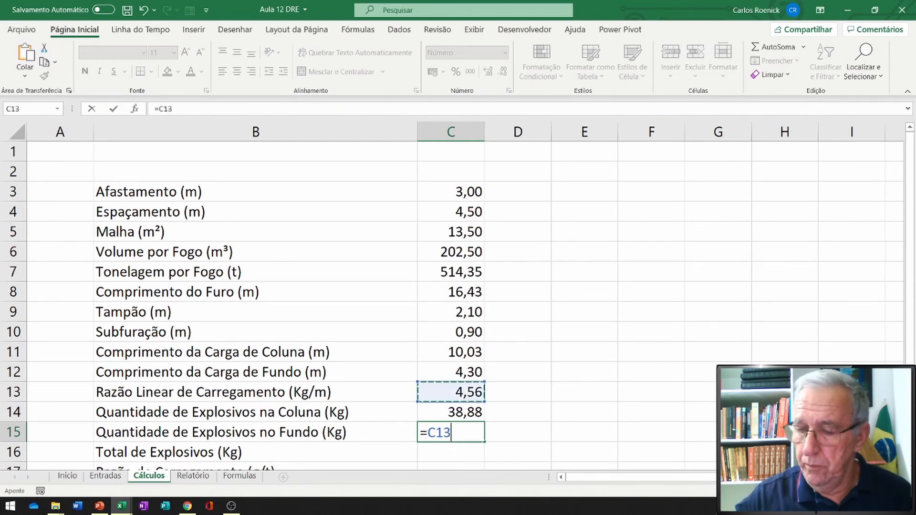
{"action": "type", "text": "*"}
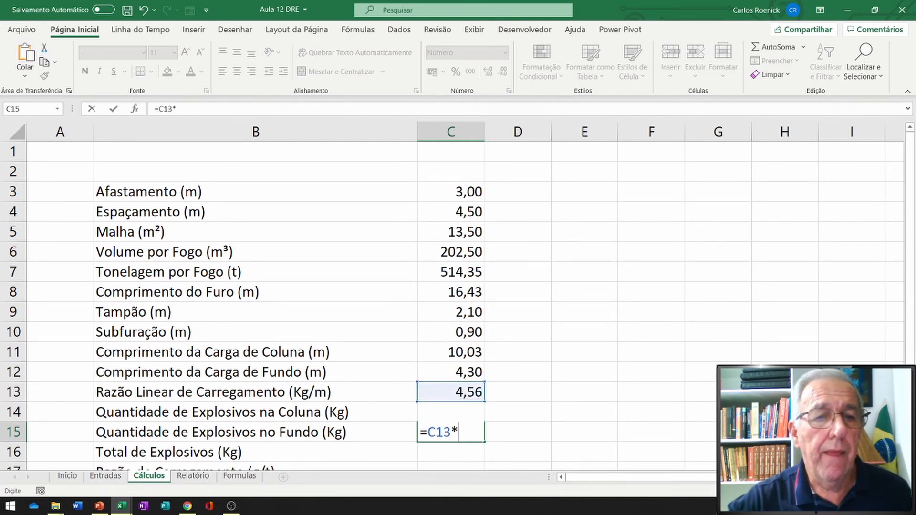
{"action": "left_click", "coordinate": [105, 476]}
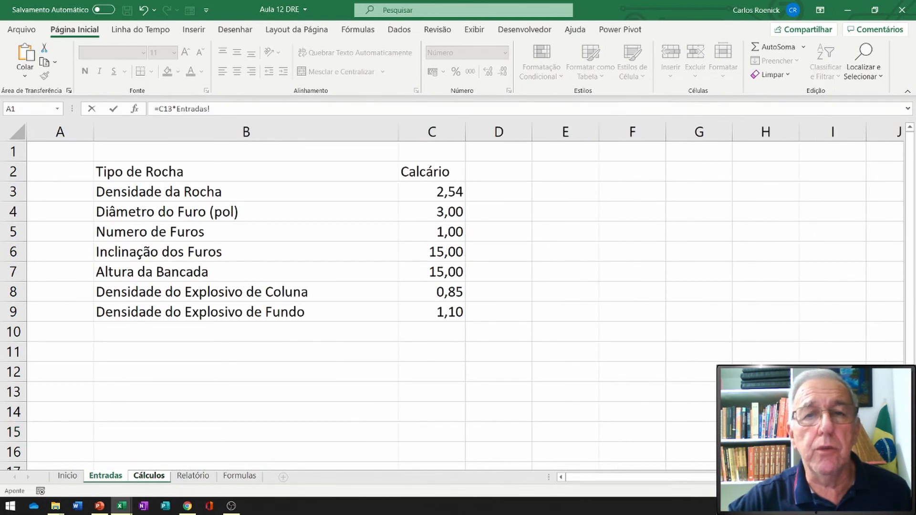
{"action": "left_click", "coordinate": [432, 311]}
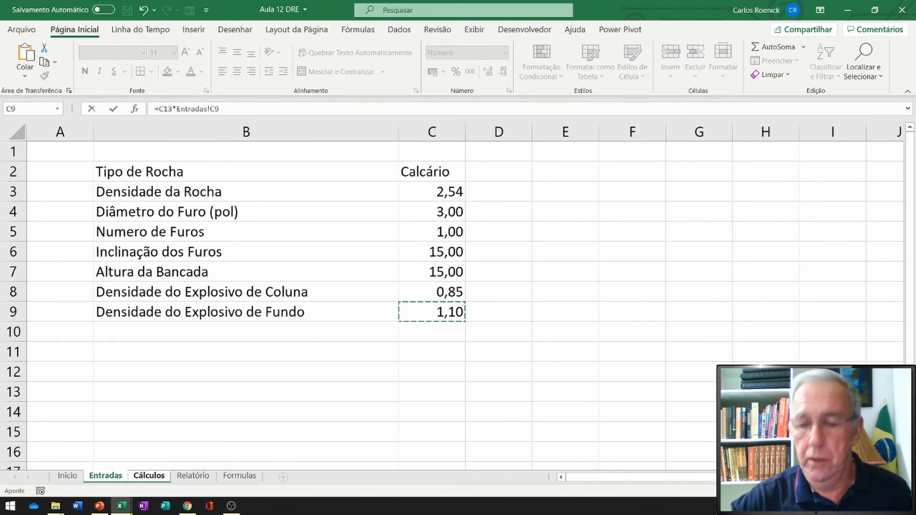
{"action": "type", "text": "*"}
{"action": "left_click", "coordinate": [149, 476]}
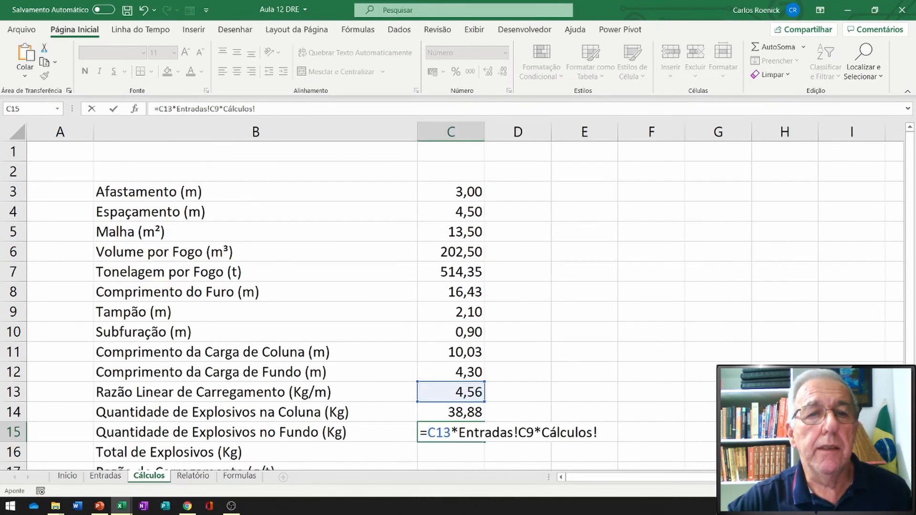
{"action": "left_click", "coordinate": [451, 373]}
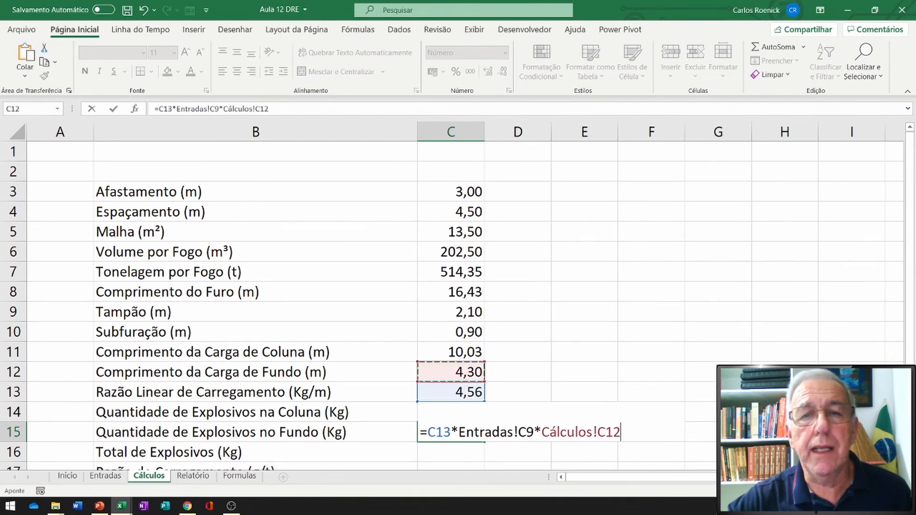
{"action": "key", "text": "Return"}
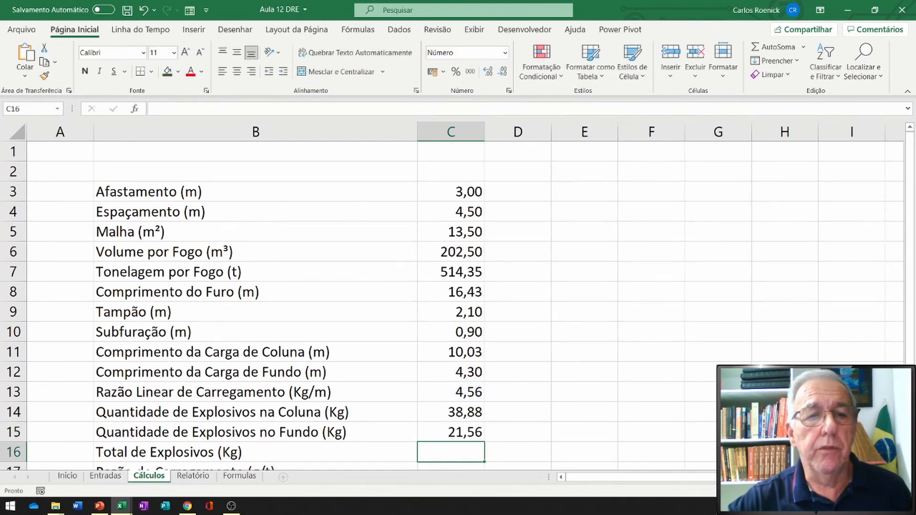
Step: Calculate the Total de Explosivos in C16 by adding the column and bottom quantities with the formula =C14+C15
{"action": "scroll", "coordinate": [458, 296], "scroll_direction": "down", "scroll_amount": 1}
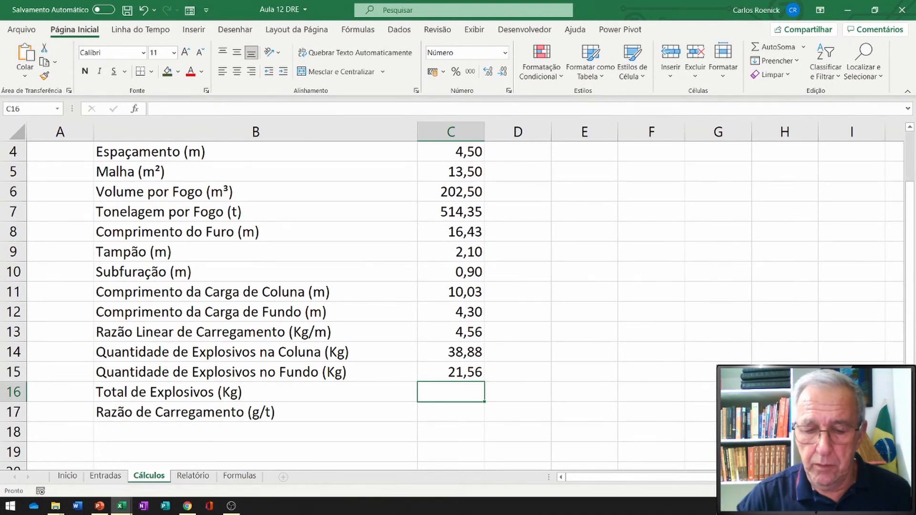
{"action": "type", "text": "="}
{"action": "key", "text": "Up"}
{"action": "key", "text": "Up"}
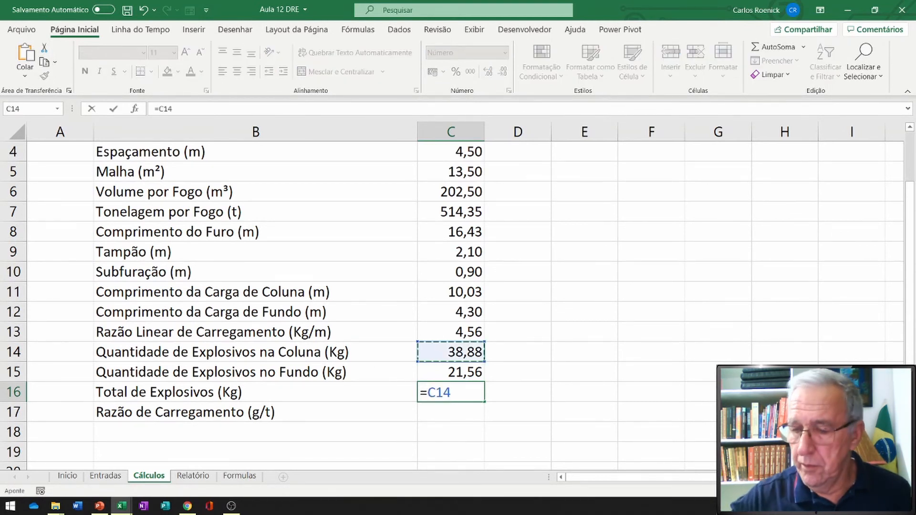
{"action": "type", "text": "+"}
{"action": "key", "text": "Up"}
{"action": "key", "text": "Right"}
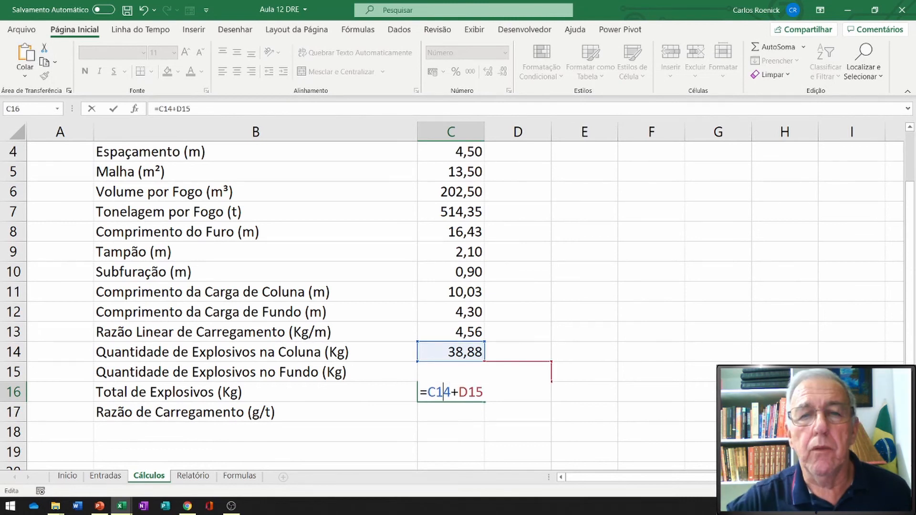
{"action": "left_click_drag", "start_coordinate": [459, 392], "coordinate": [468, 392]}
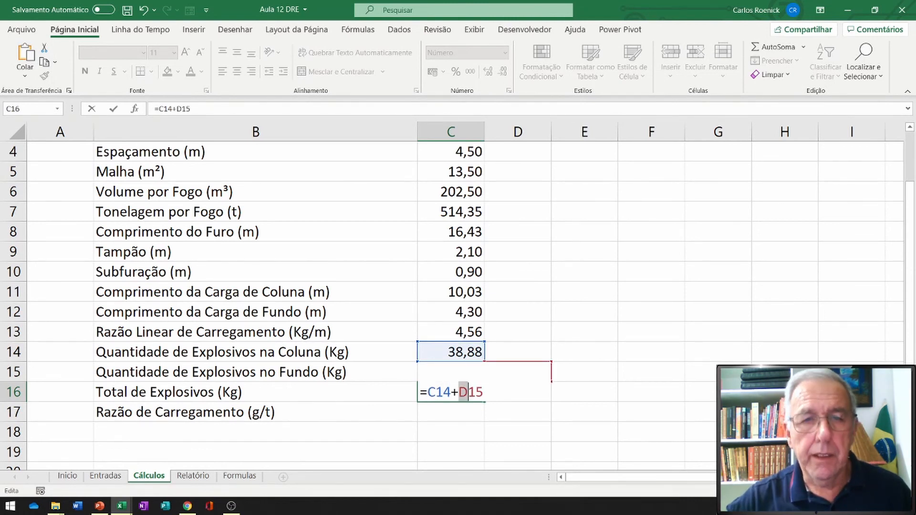
{"action": "type", "text": "C"}
{"action": "key", "text": "Return"}
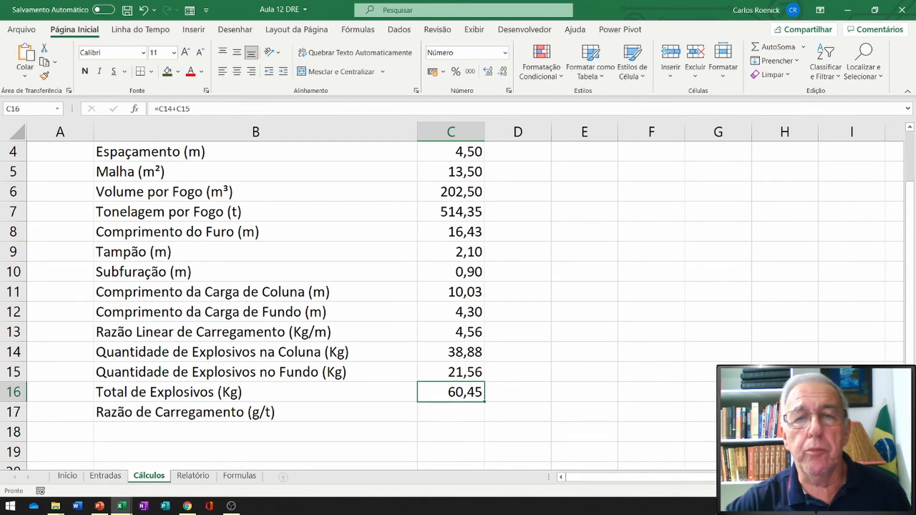
Step: Calculate the Razão de Carregamento in C17 from total explosives and tonnage per blast with the formula =(C16*1000)/C7
{"action": "left_click", "coordinate": [451, 412]}
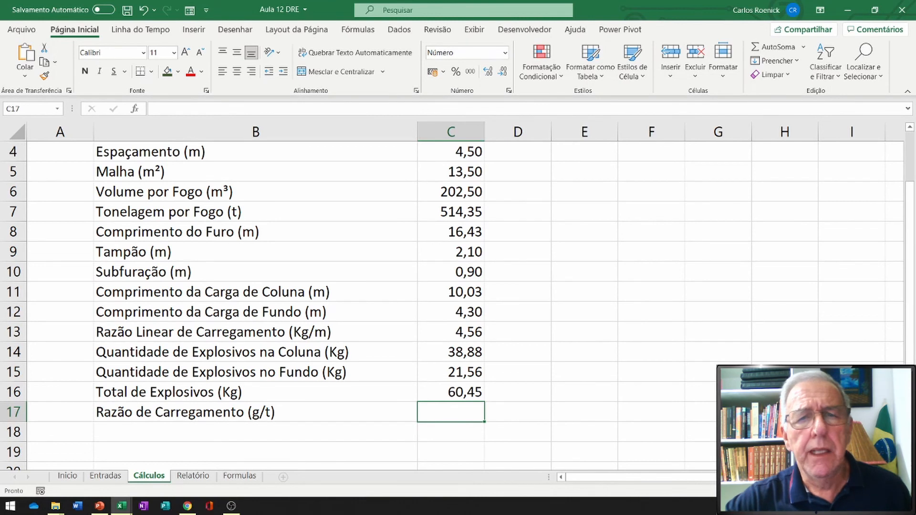
{"action": "left_click", "coordinate": [450, 392]}
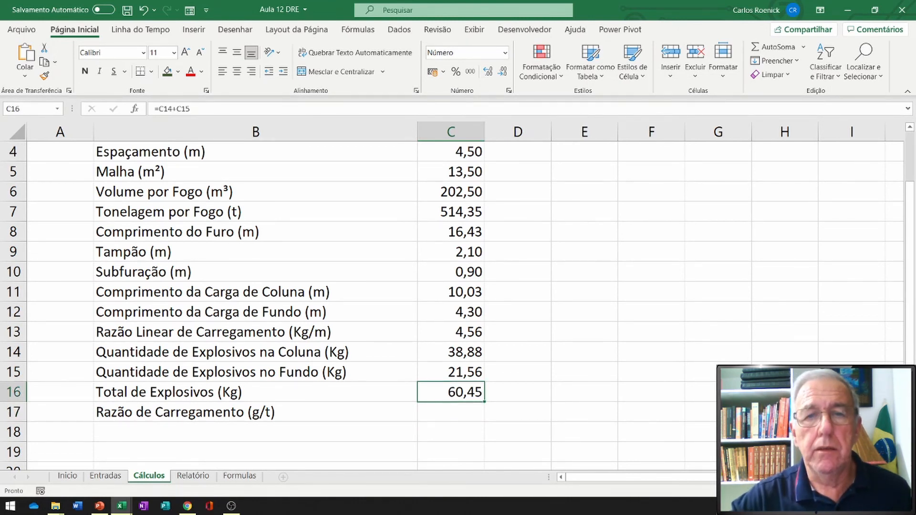
{"action": "left_click", "coordinate": [451, 412]}
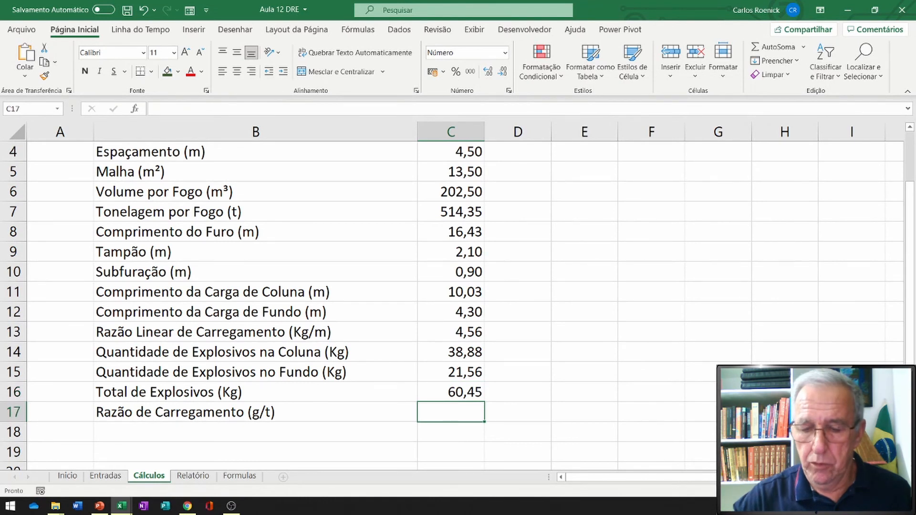
{"action": "type", "text": "="}
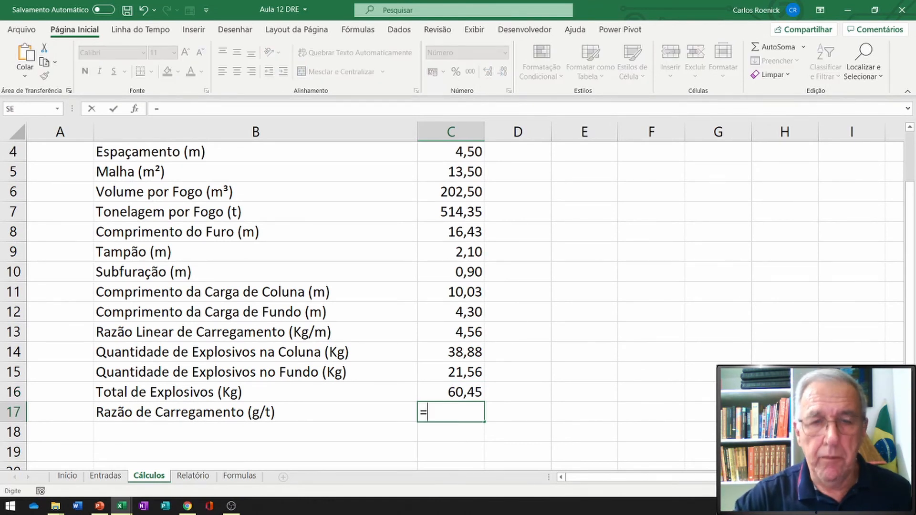
{"action": "type", "text": "("}
{"action": "left_click", "coordinate": [450, 392]}
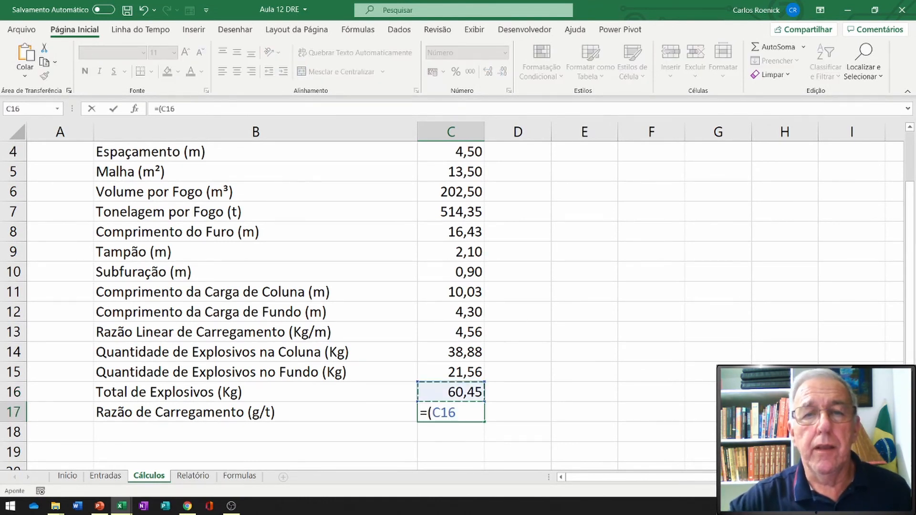
{"action": "type", "text": "*"}
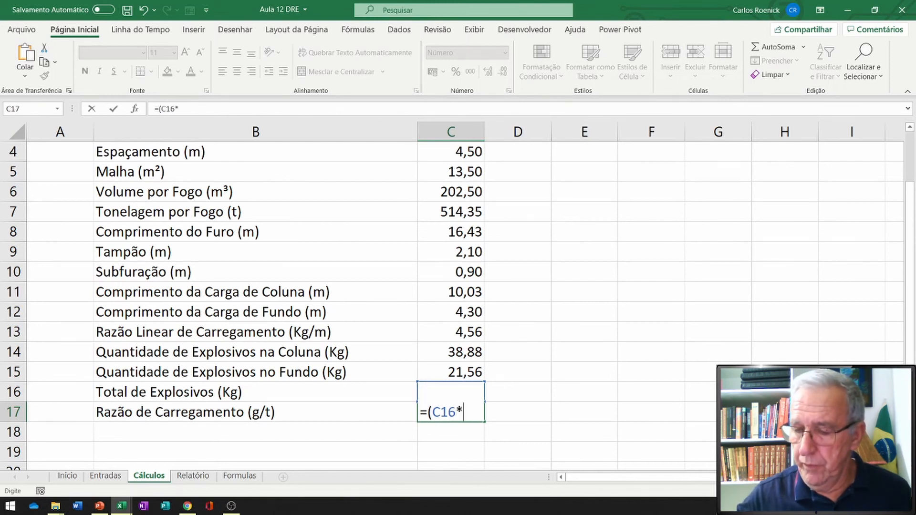
{"action": "type", "text": "1000"}
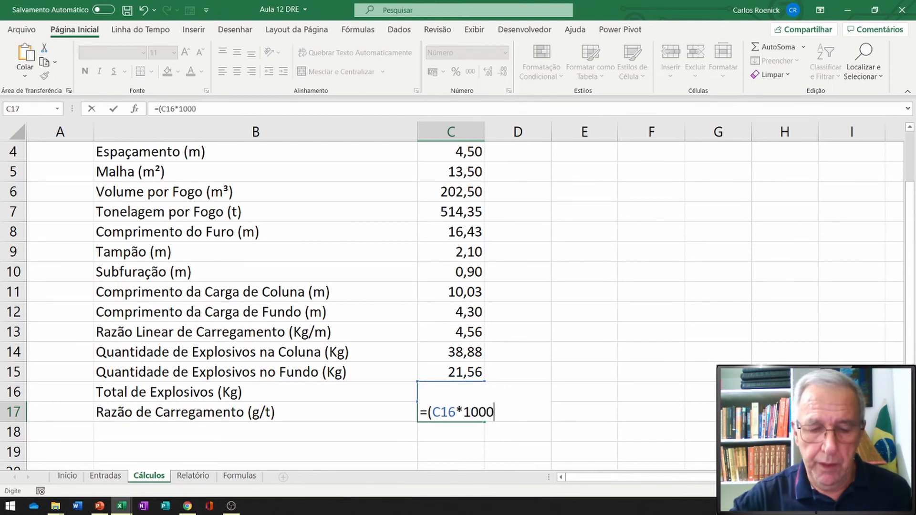
{"action": "type", "text": ")"}
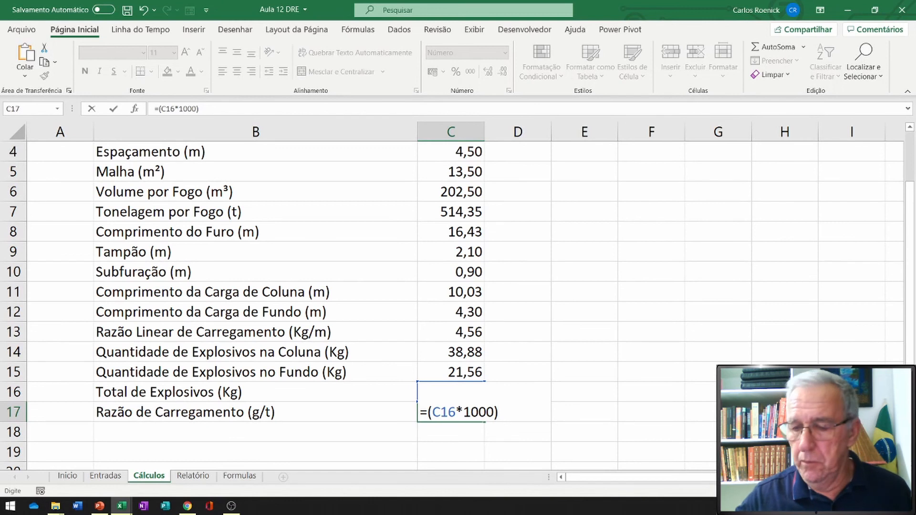
{"action": "type", "text": "/"}
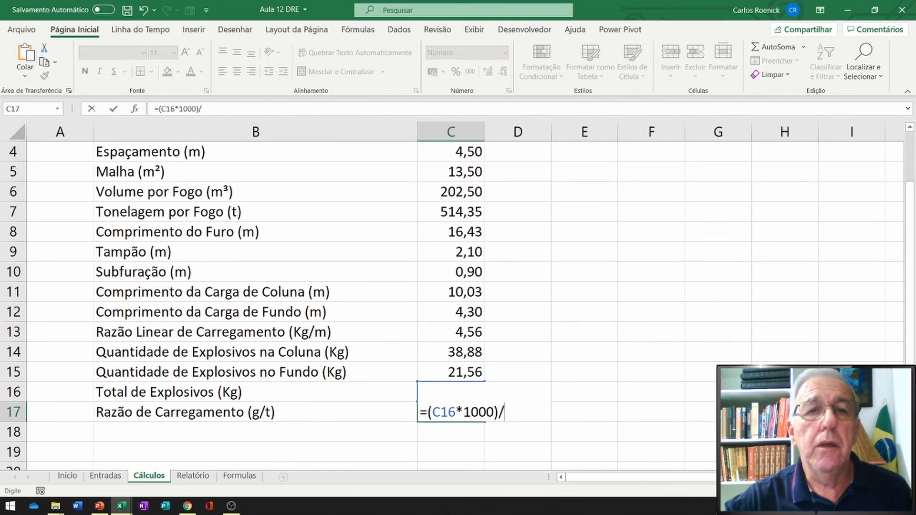
{"action": "left_click", "coordinate": [451, 211]}
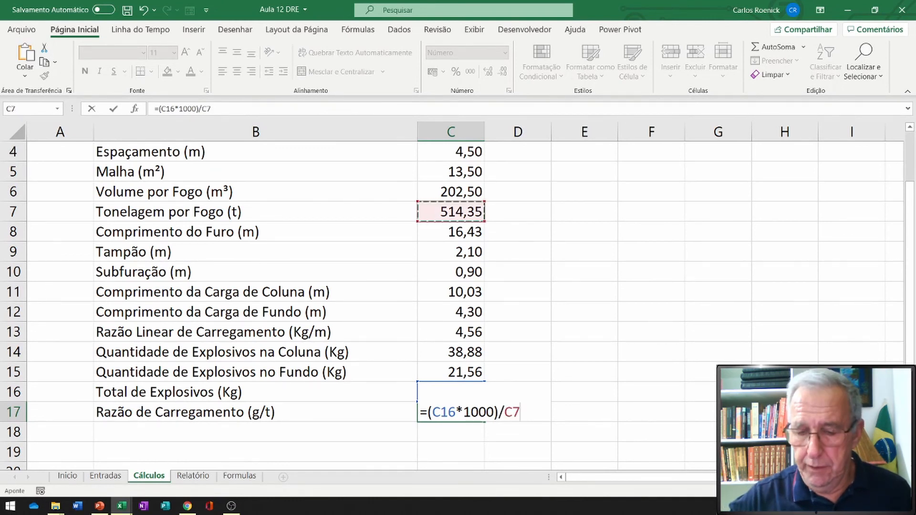
{"action": "key", "text": "Return"}
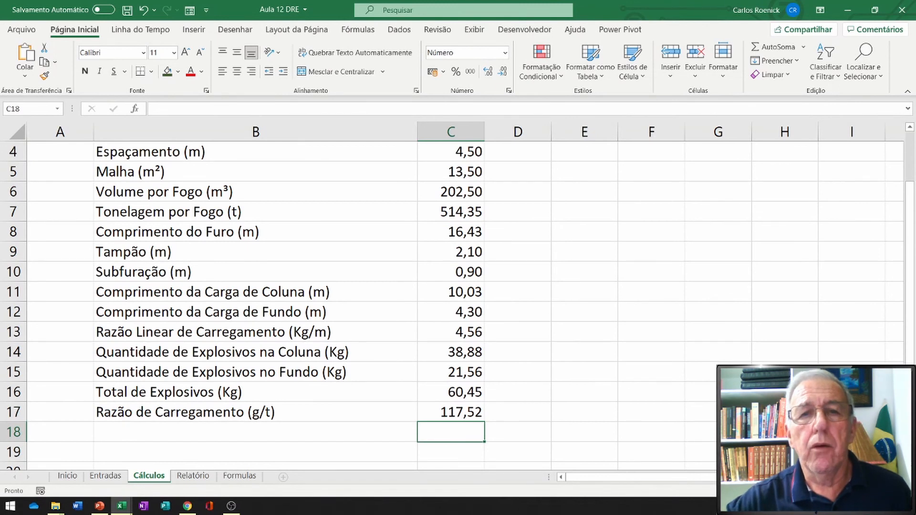
Step: On the Entradas sheet, set Numero de Furos to 10 and Diâmetro do Furo to 3,5, and show the Cálculos sheet
{"action": "scroll", "coordinate": [453, 305], "scroll_direction": "up", "scroll_amount": 1}
{"action": "scroll", "coordinate": [453, 305], "scroll_direction": "down", "scroll_amount": 1}
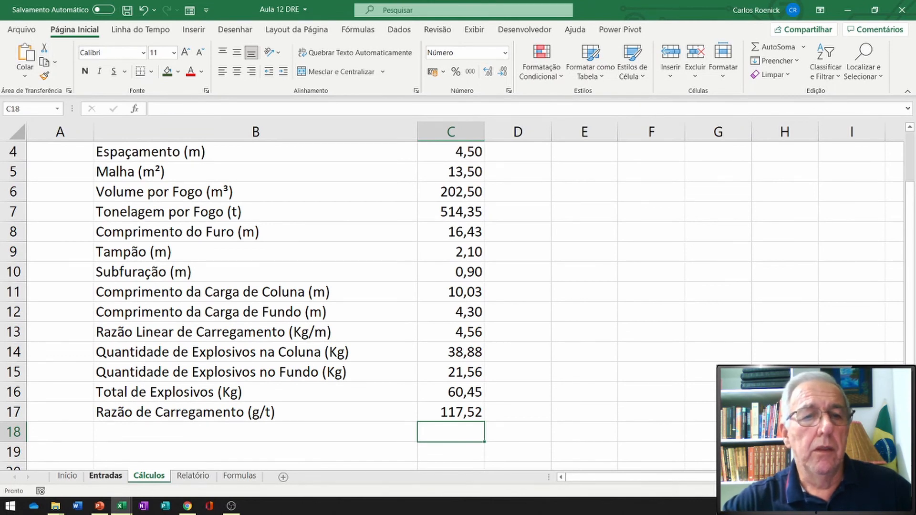
{"action": "left_click", "coordinate": [105, 475]}
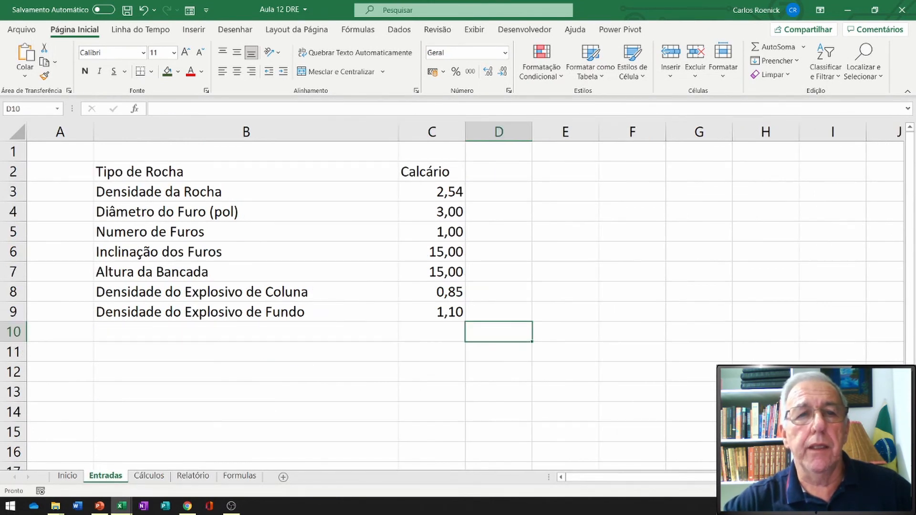
{"action": "left_click", "coordinate": [432, 232]}
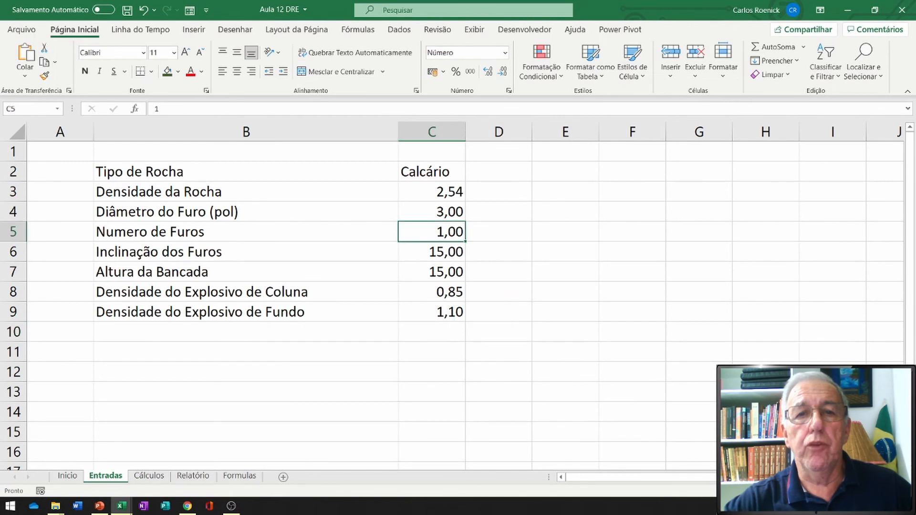
{"action": "type", "text": "10"}
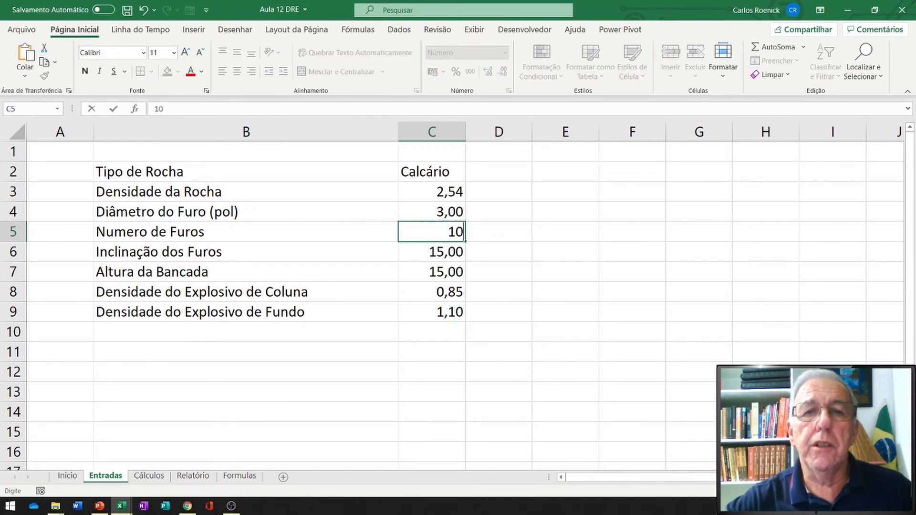
{"action": "left_click", "coordinate": [432, 212]}
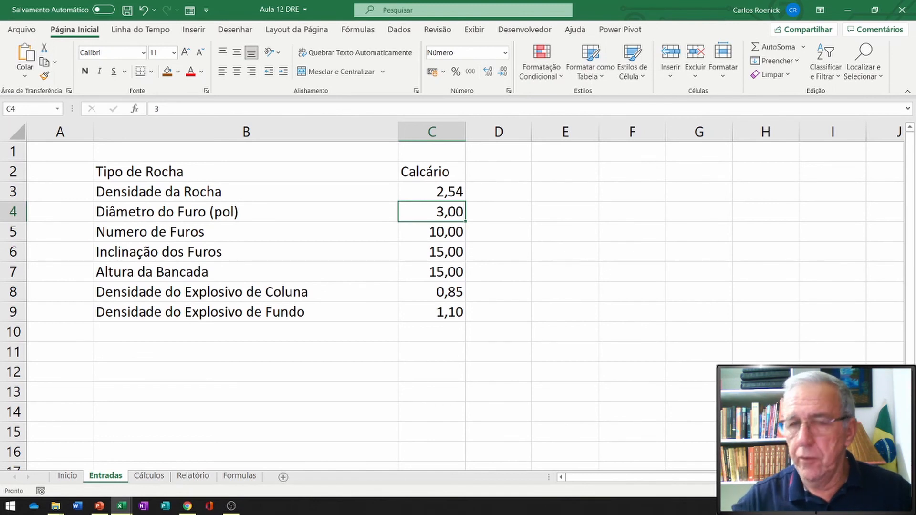
{"action": "type", "text": "3,5"}
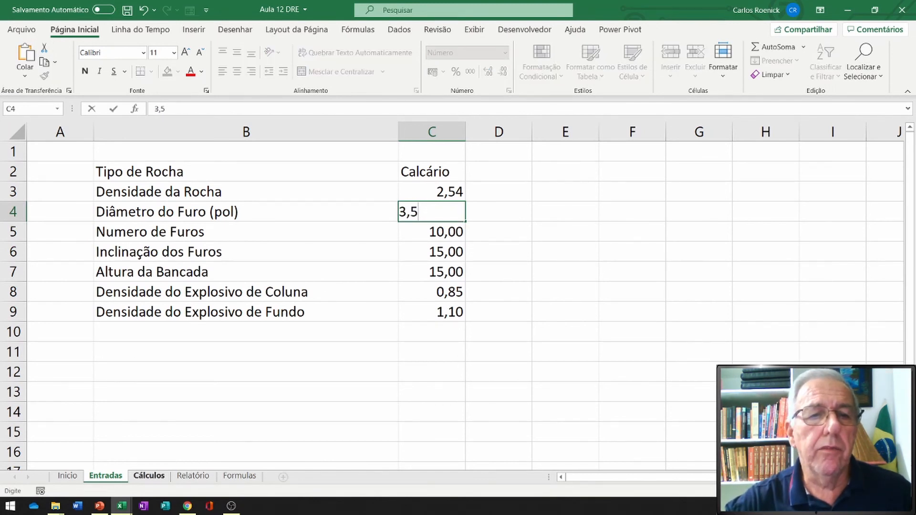
{"action": "left_click", "coordinate": [149, 476]}
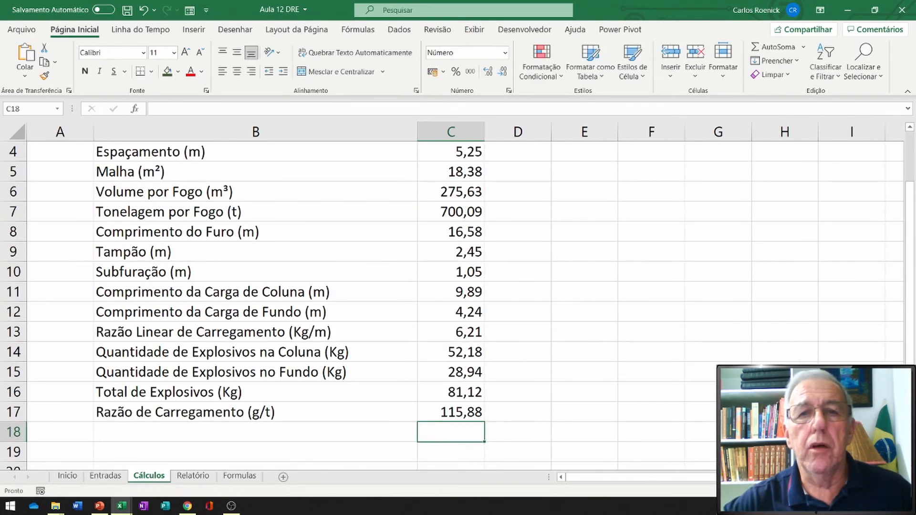
Step: Make the Razão de Carregamento label and value in B17:C17 of the Cálculos sheet bold
{"action": "left_click", "coordinate": [450, 412]}
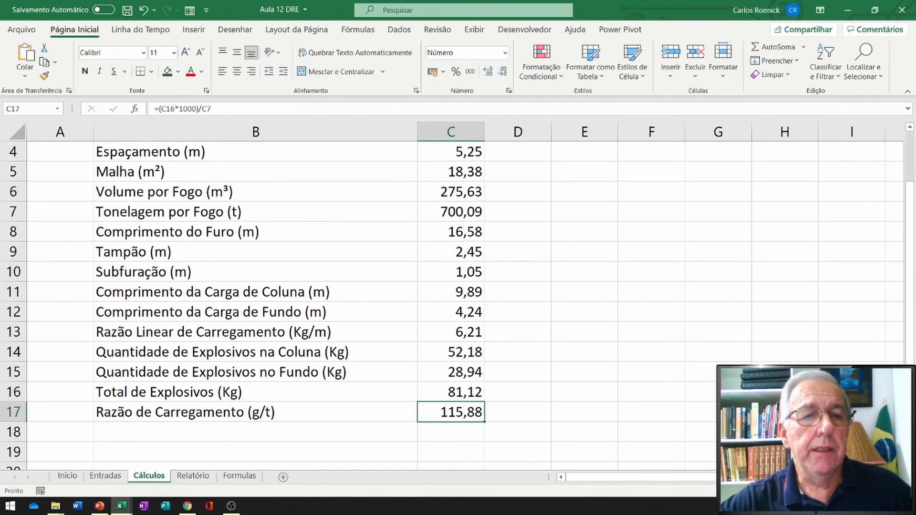
{"action": "left_click", "coordinate": [256, 412]}
{"action": "key", "text": "shift+Right"}
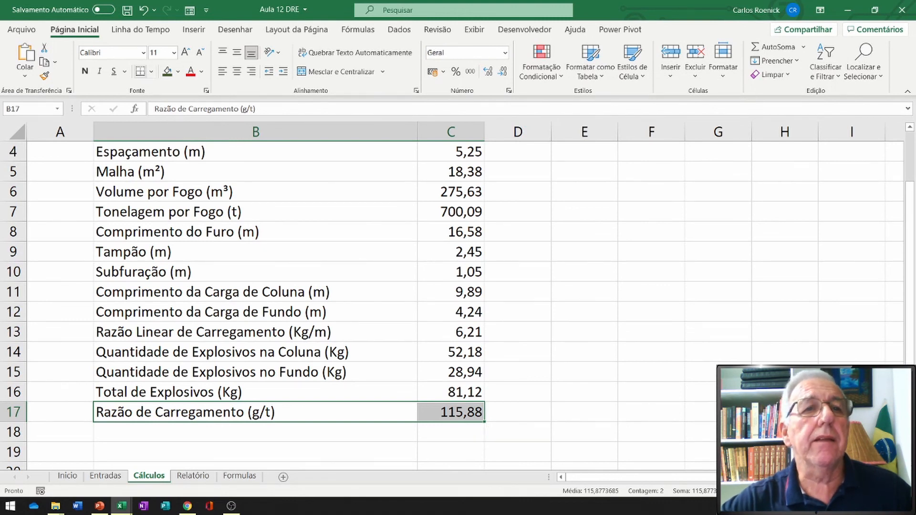
{"action": "left_click", "coordinate": [85, 71]}
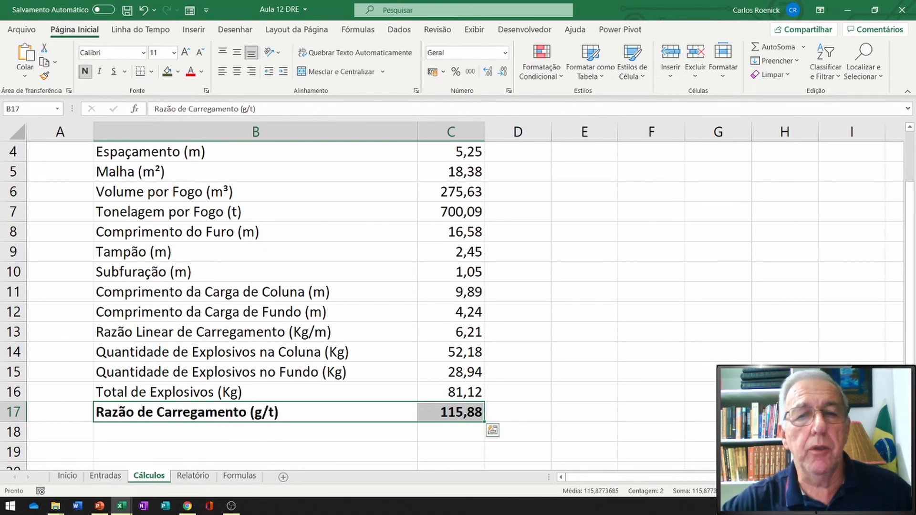
{"action": "left_click", "coordinate": [518, 372]}
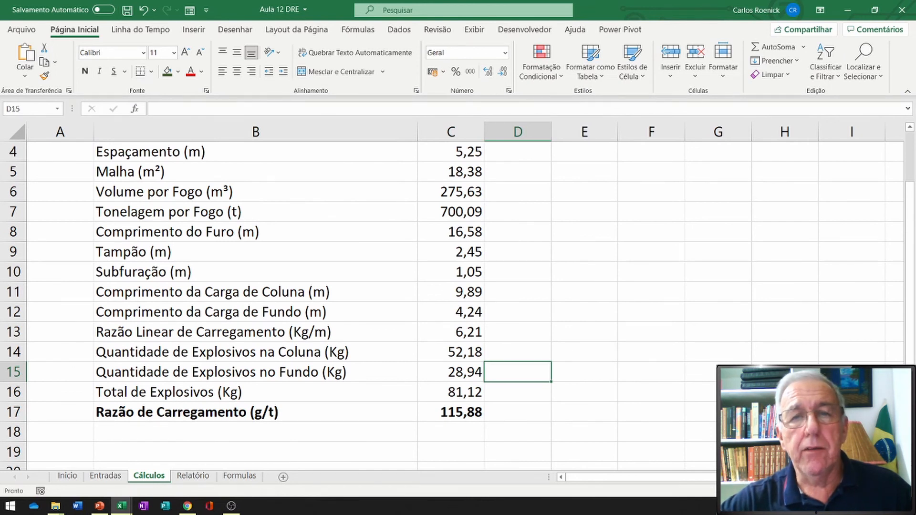
Step: Set the Densidade da Rocha in C3 of the Entradas sheet to 2,4
{"action": "scroll", "coordinate": [457, 305], "scroll_direction": "up", "scroll_amount": 1}
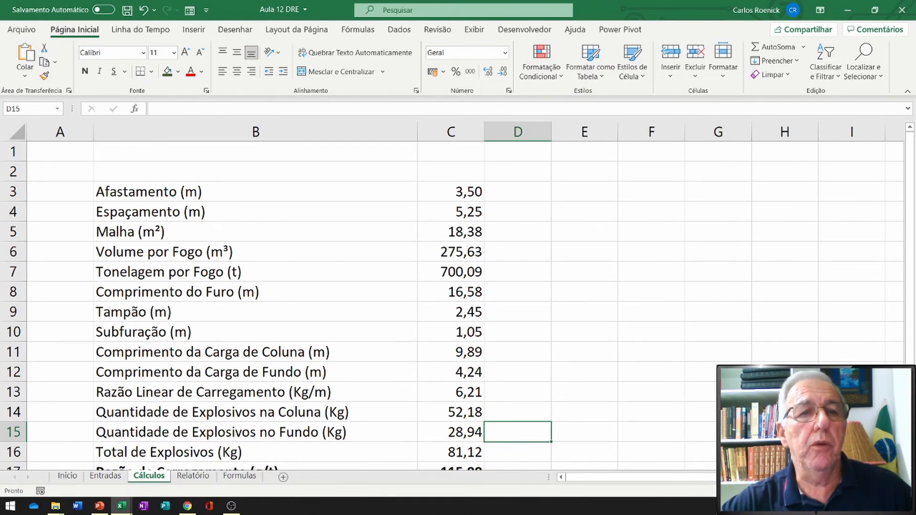
{"action": "scroll", "coordinate": [453, 296], "scroll_direction": "down", "scroll_amount": 2}
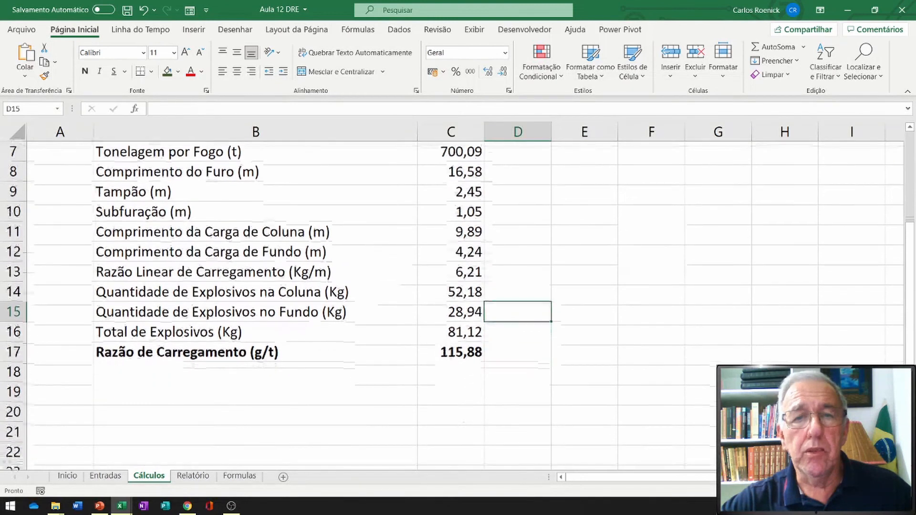
{"action": "scroll", "coordinate": [453, 296], "scroll_direction": "up", "scroll_amount": 1}
{"action": "scroll", "coordinate": [453, 296], "scroll_direction": "up", "scroll_amount": 1}
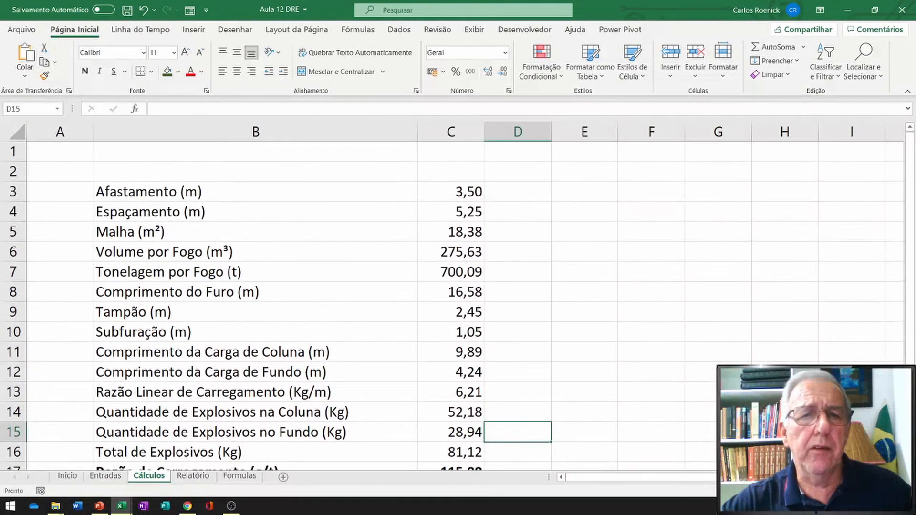
{"action": "scroll", "coordinate": [453, 296], "scroll_direction": "down", "scroll_amount": 1}
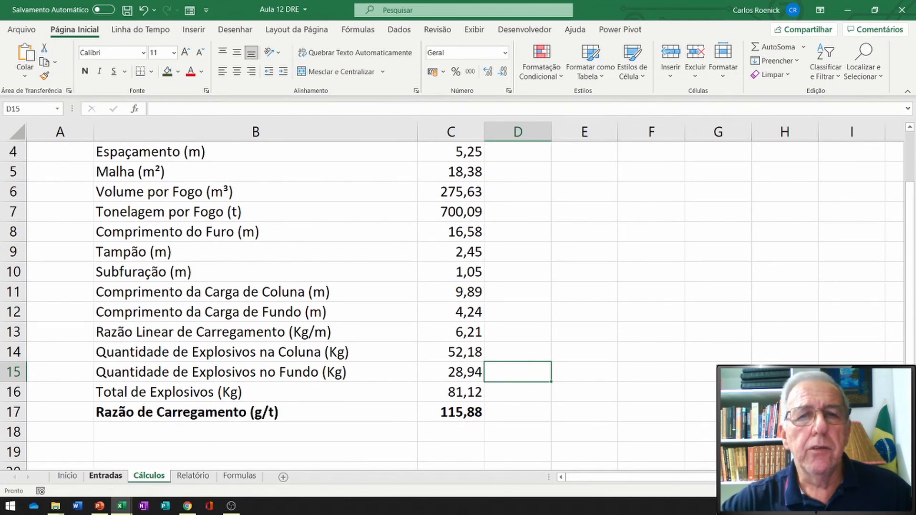
{"action": "left_click", "coordinate": [105, 476]}
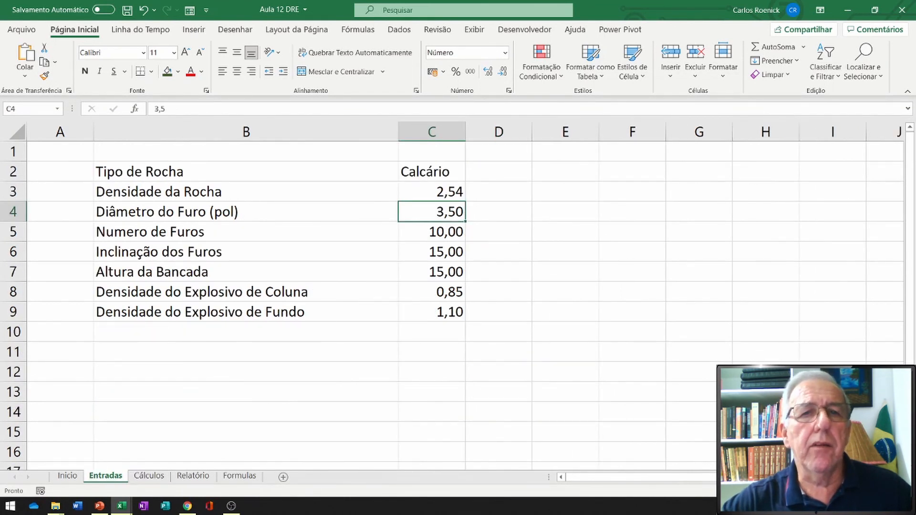
{"action": "left_click", "coordinate": [432, 191]}
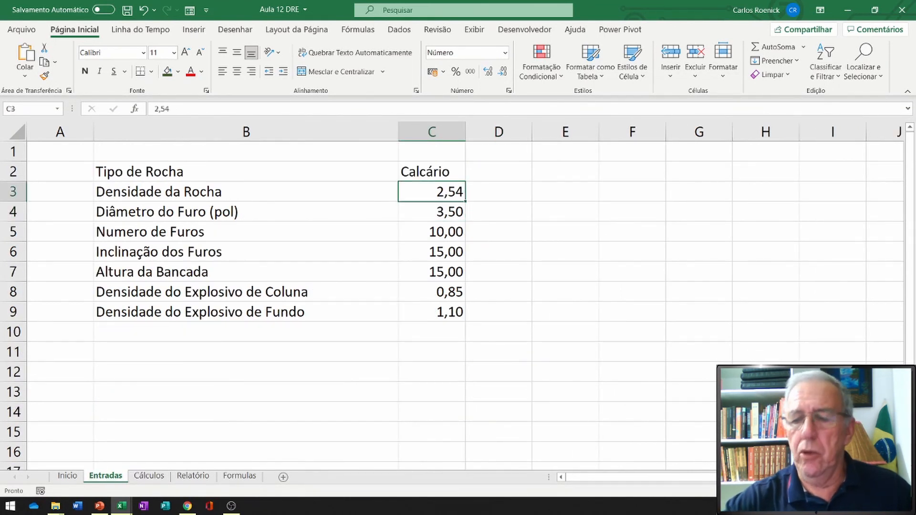
{"action": "type", "text": "2,"}
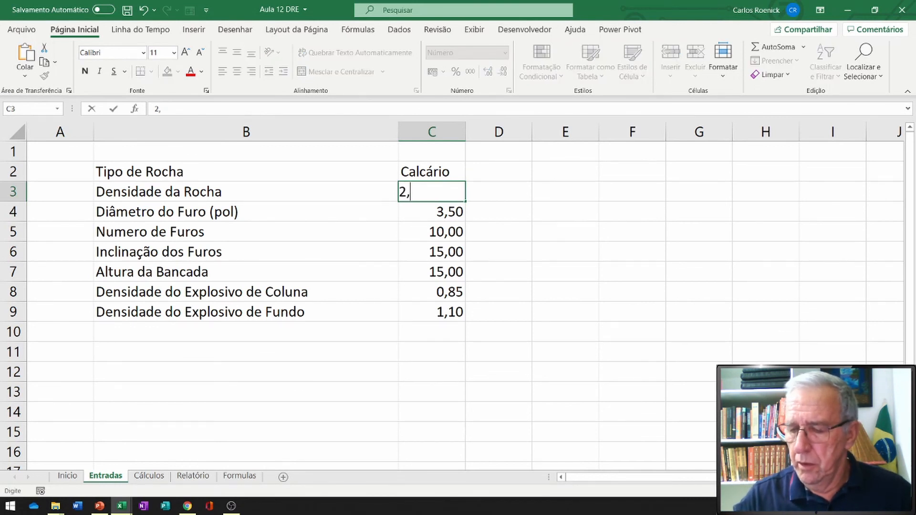
{"action": "type", "text": "4"}
{"action": "key", "text": "Return"}
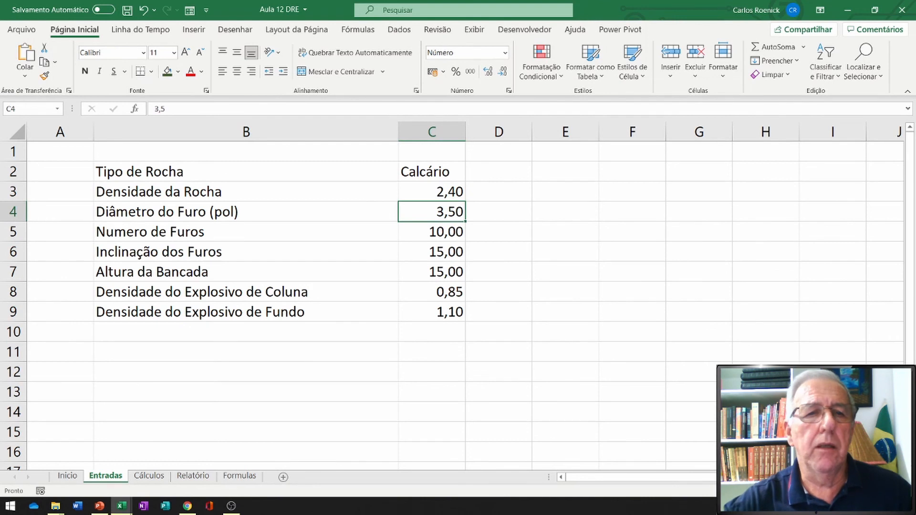
Step: Examine the recalculated results on the Cálculos sheet and look through the Entradas, Inicio and Relatório sheets
{"action": "left_click", "coordinate": [149, 476]}
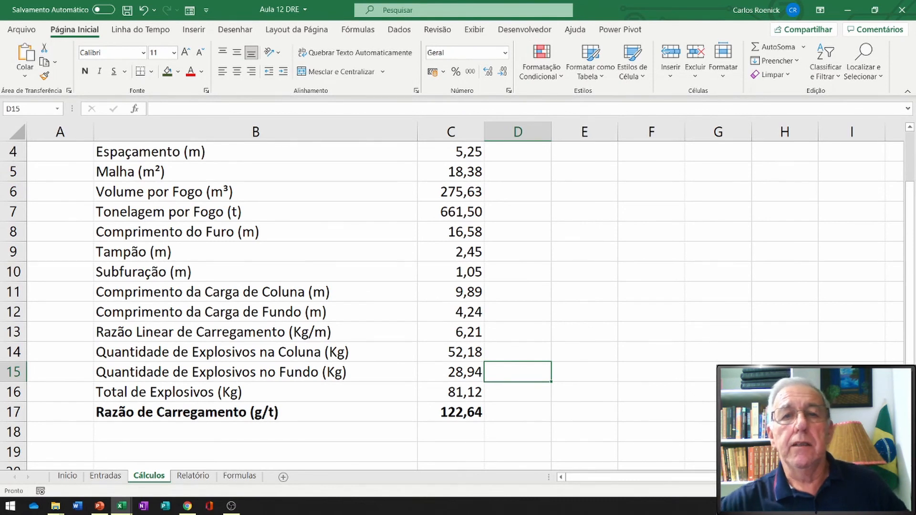
{"action": "scroll", "coordinate": [453, 305], "scroll_direction": "up", "scroll_amount": 1}
{"action": "scroll", "coordinate": [453, 305], "scroll_direction": "down", "scroll_amount": 1}
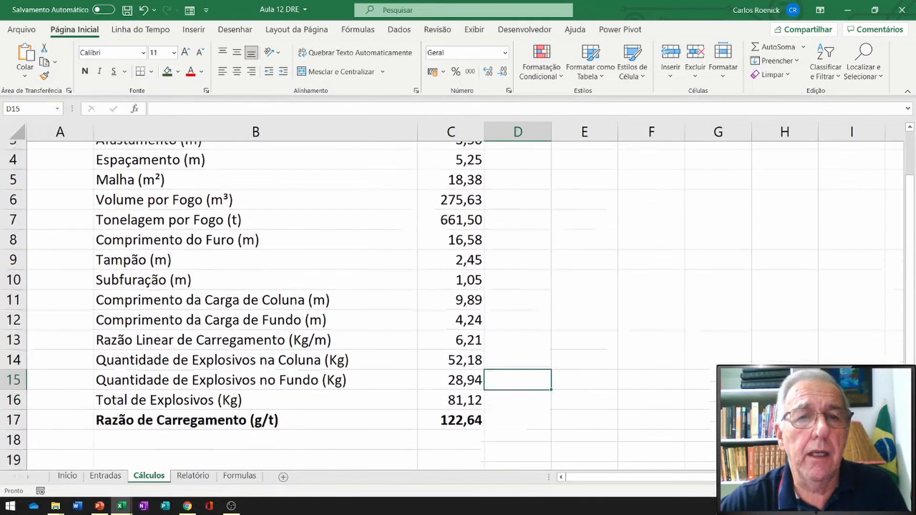
{"action": "scroll", "coordinate": [453, 306], "scroll_direction": "up", "scroll_amount": 1}
{"action": "scroll", "coordinate": [453, 305], "scroll_direction": "down", "scroll_amount": 1}
{"action": "scroll", "coordinate": [454, 305], "scroll_direction": "up", "scroll_amount": 1}
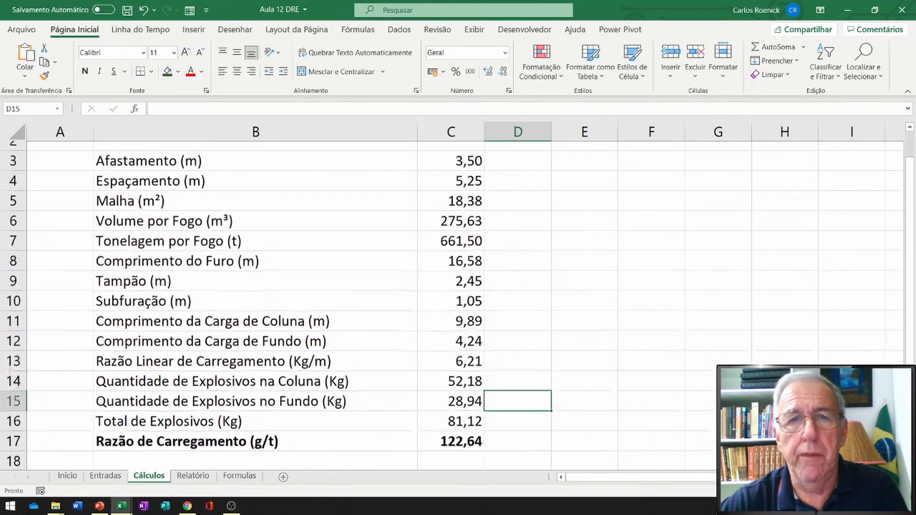
{"action": "scroll", "coordinate": [453, 306], "scroll_direction": "down", "scroll_amount": 1}
{"action": "scroll", "coordinate": [454, 305], "scroll_direction": "up", "scroll_amount": 1}
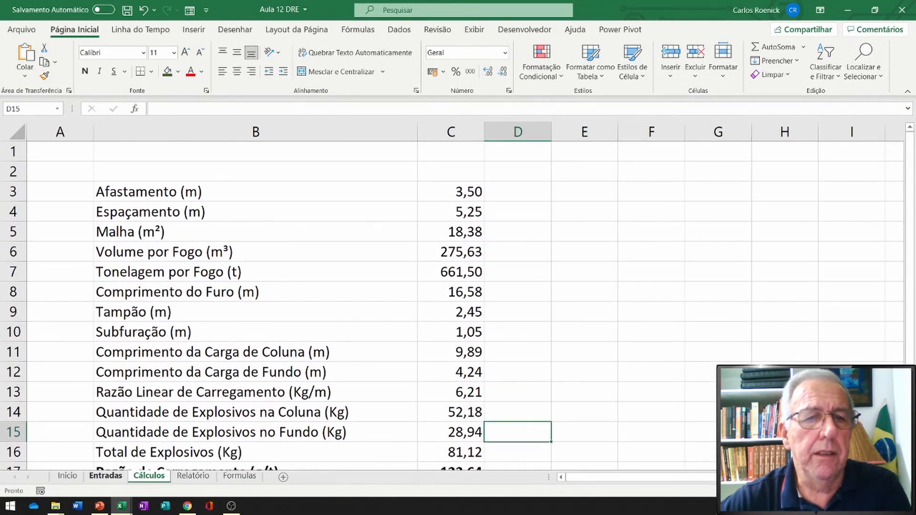
{"action": "left_click", "coordinate": [105, 476]}
{"action": "left_click", "coordinate": [149, 476]}
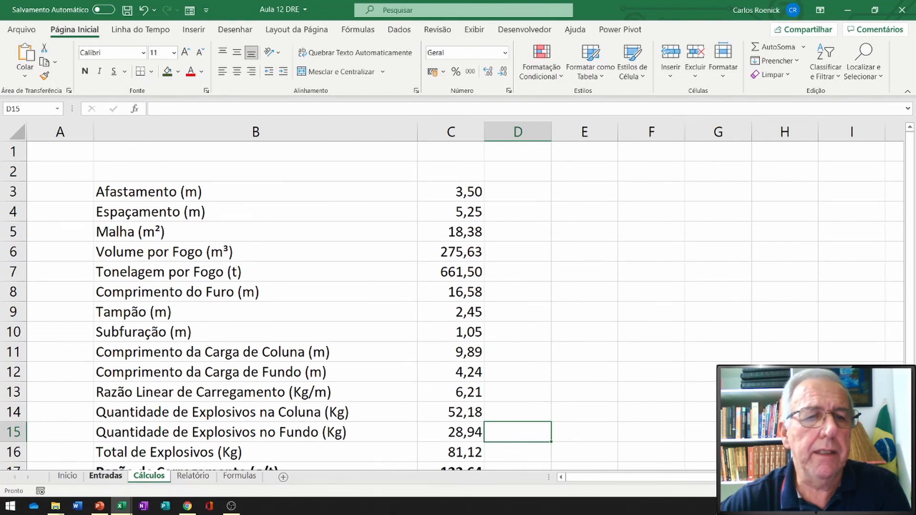
{"action": "left_click", "coordinate": [105, 475]}
{"action": "left_click", "coordinate": [149, 476]}
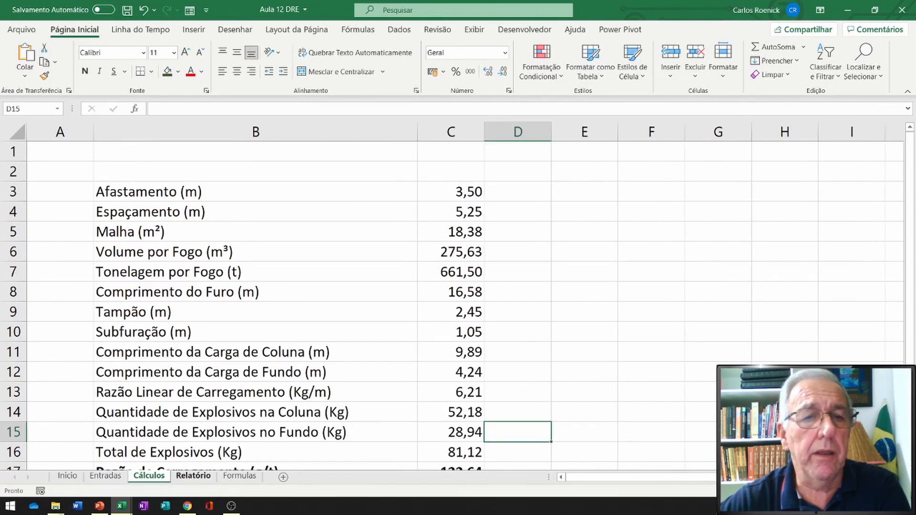
{"action": "left_click", "coordinate": [105, 476]}
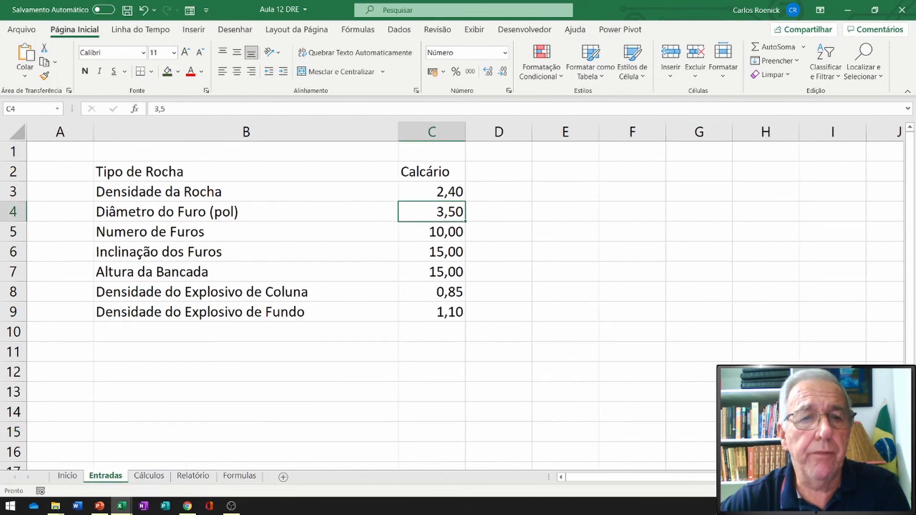
{"action": "left_click", "coordinate": [67, 476]}
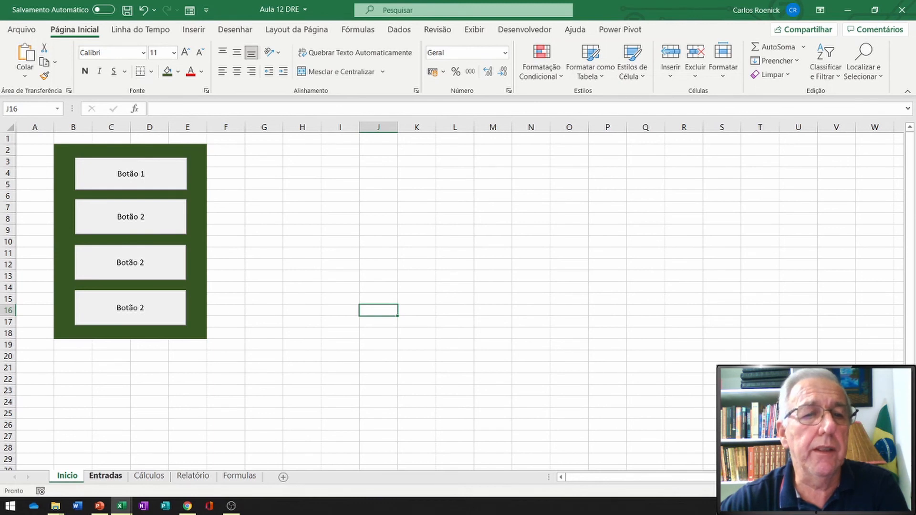
{"action": "left_click", "coordinate": [106, 476]}
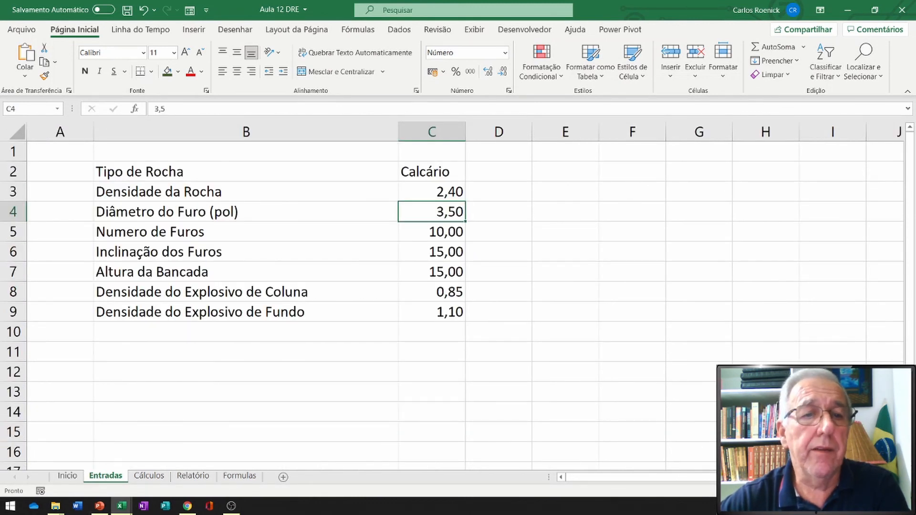
{"action": "left_click", "coordinate": [149, 476]}
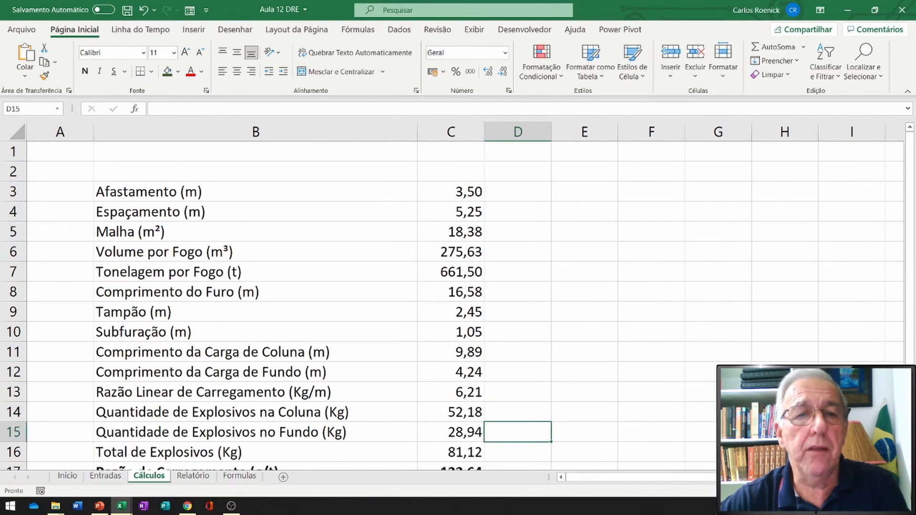
{"action": "left_click", "coordinate": [192, 476]}
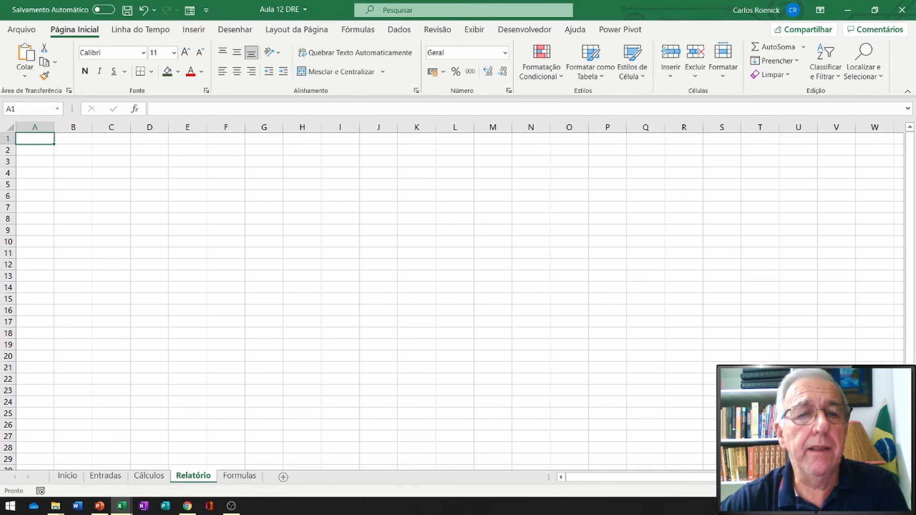
Step: Hide the Formulas sheet from the workbook and return to the Entradas sheet
{"action": "left_click", "coordinate": [239, 476]}
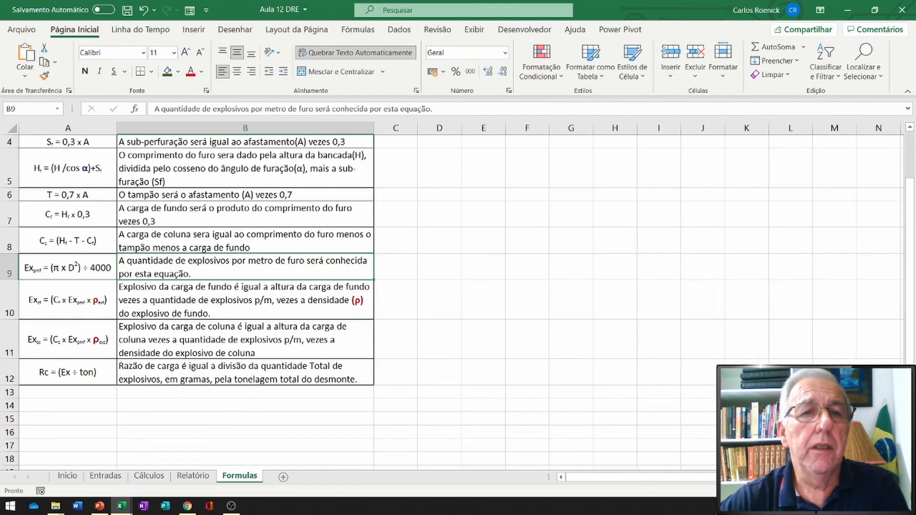
{"action": "scroll", "coordinate": [239, 286], "scroll_direction": "up", "scroll_amount": 1}
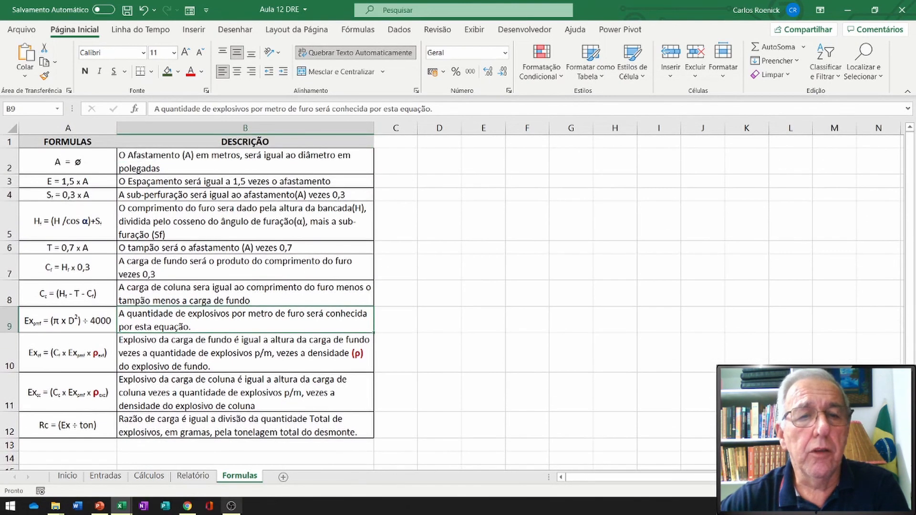
{"action": "right_click", "coordinate": [239, 475]}
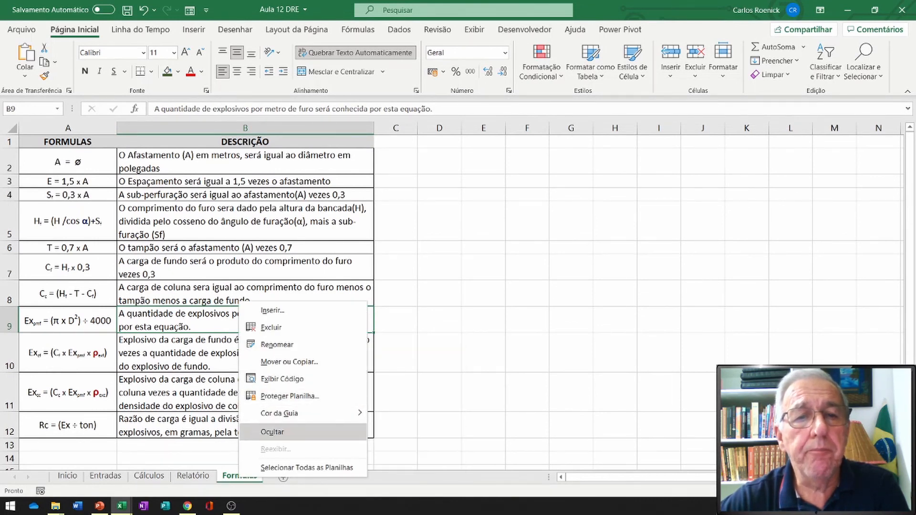
{"action": "left_click", "coordinate": [272, 432]}
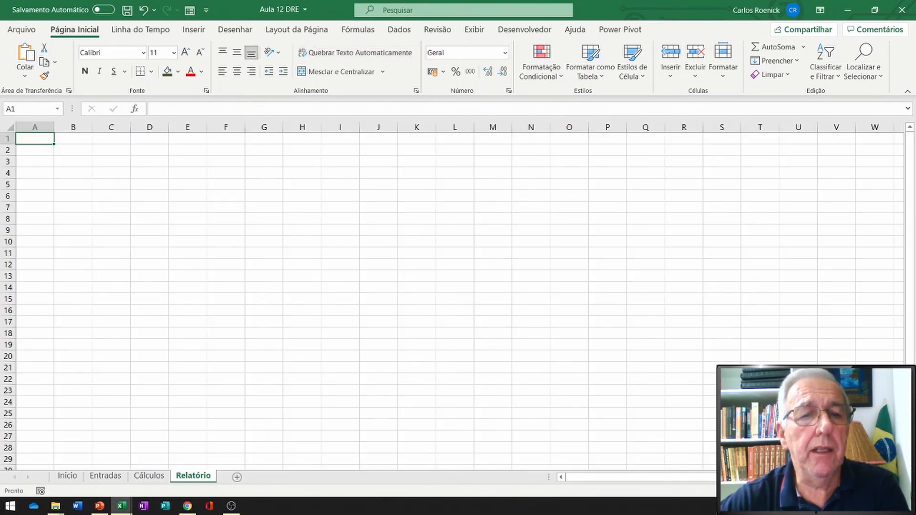
{"action": "key", "text": "ctrl+Page_Up"}
{"action": "key", "text": "ctrl+Page_Up"}
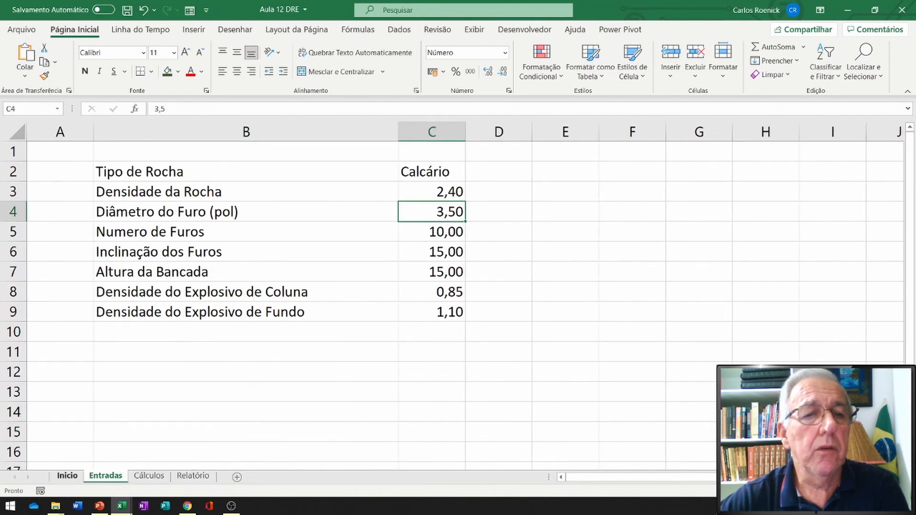